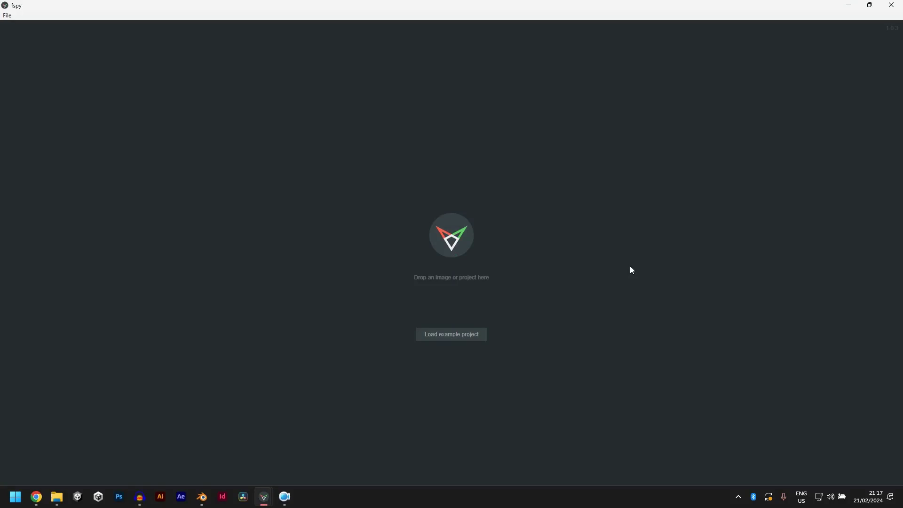
# Step: Load Video Screenshot.png from File Explorer into fSpy and turn off Dim image
pyautogui.hotkey('alt', 'Tab')
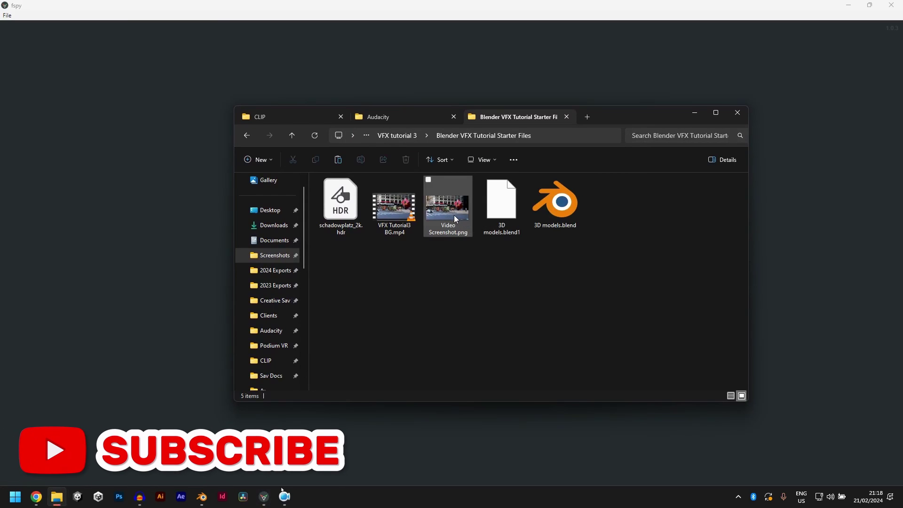
pyautogui.moveTo(449, 217); pyautogui.dragTo(465, 238)
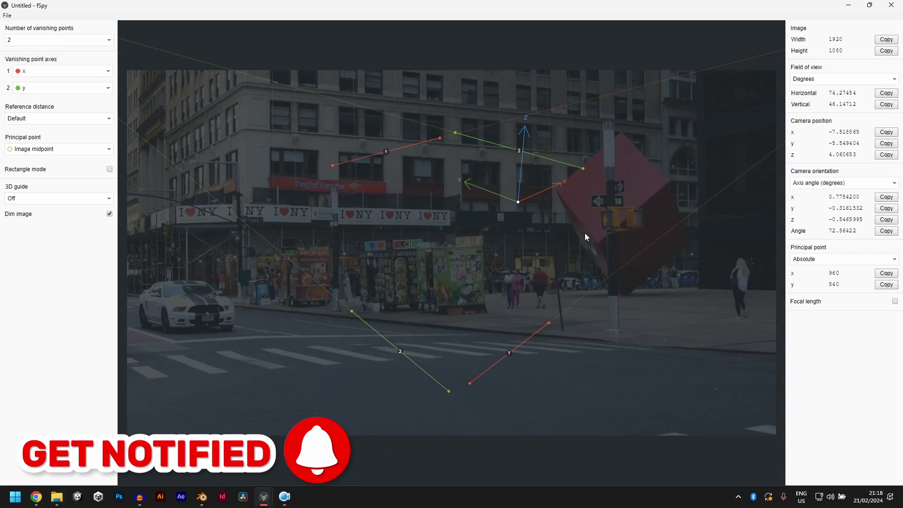
pyautogui.click(110, 213)
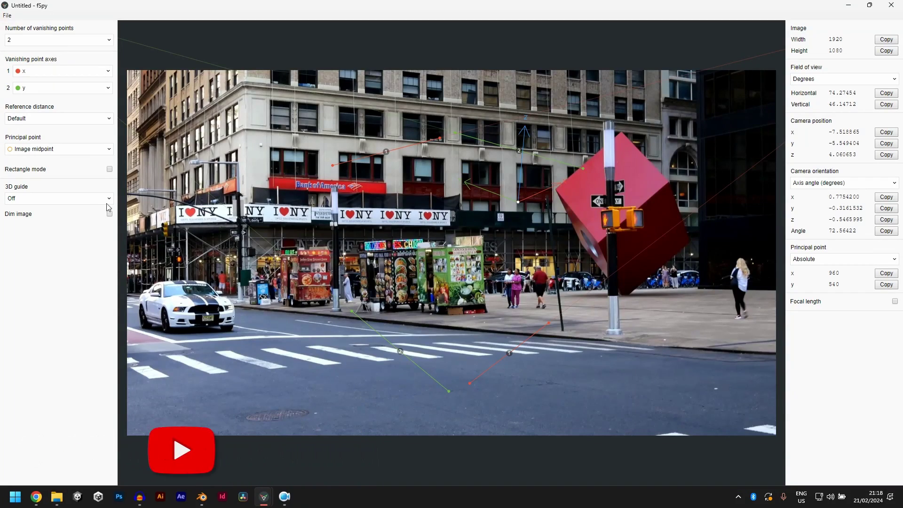
# Step: Set vanishing axis 1 to z and align both blue guides with vertical building edges
pyautogui.click(36, 76)
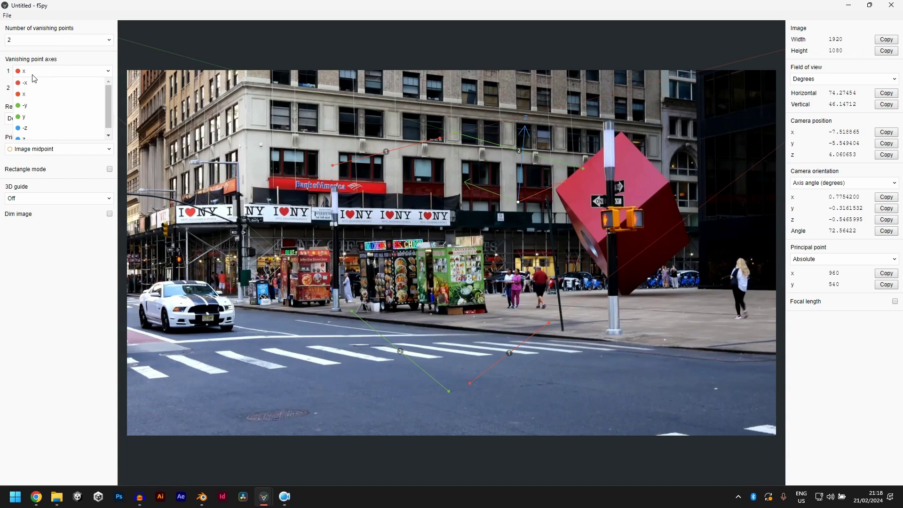
pyautogui.click(33, 137)
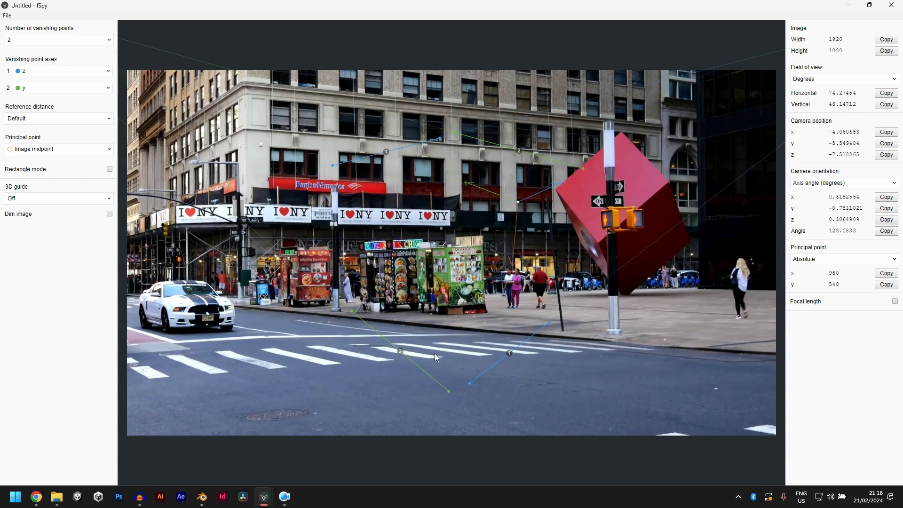
pyautogui.moveTo(470, 382); pyautogui.dragTo(245, 206)
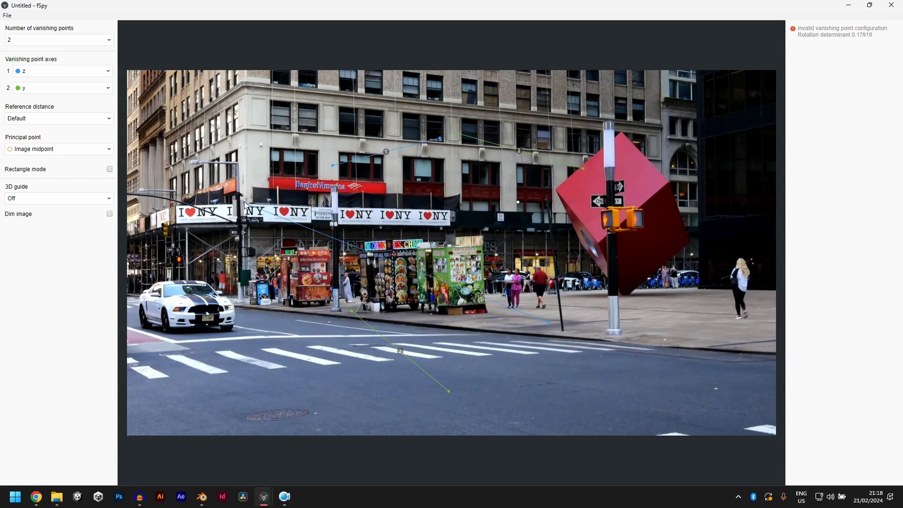
pyautogui.moveTo(548, 325); pyautogui.dragTo(244, 52)
pyautogui.moveTo(333, 165); pyautogui.dragTo(468, 110)
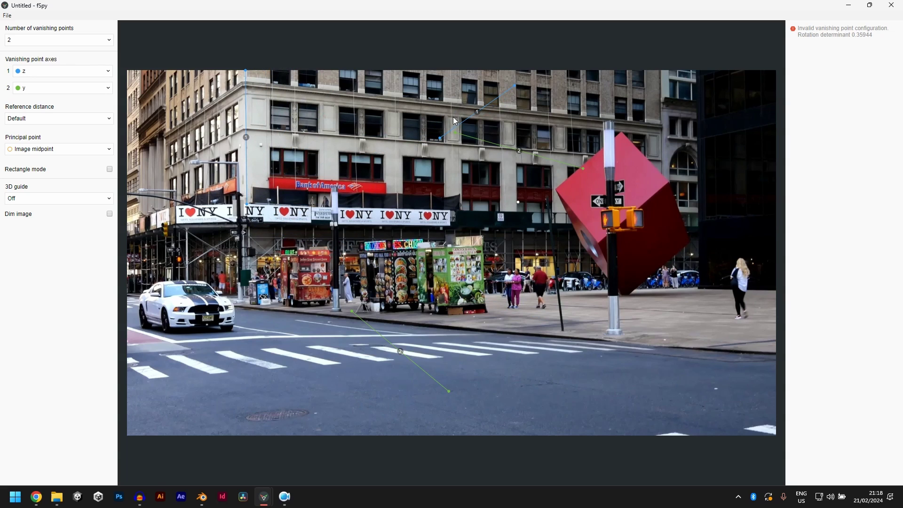
pyautogui.moveTo(440, 138); pyautogui.dragTo(517, 199)
# Step: Align the green y-axis guides with the curb and crosswalk, giving a 33.74° horizontal field of view
pyautogui.moveTo(351, 312); pyautogui.dragTo(245, 311)
pyautogui.moveTo(450, 392); pyautogui.dragTo(618, 343)
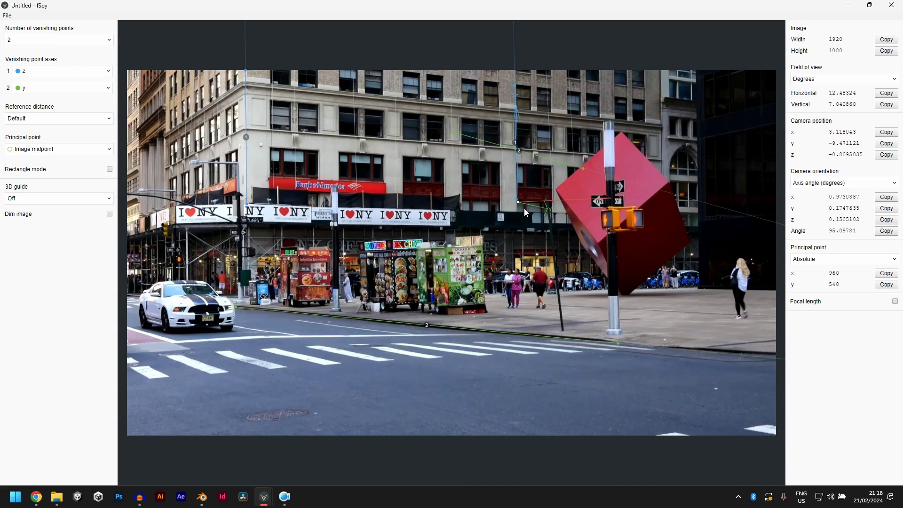
pyautogui.moveTo(453, 134); pyautogui.dragTo(129, 326)
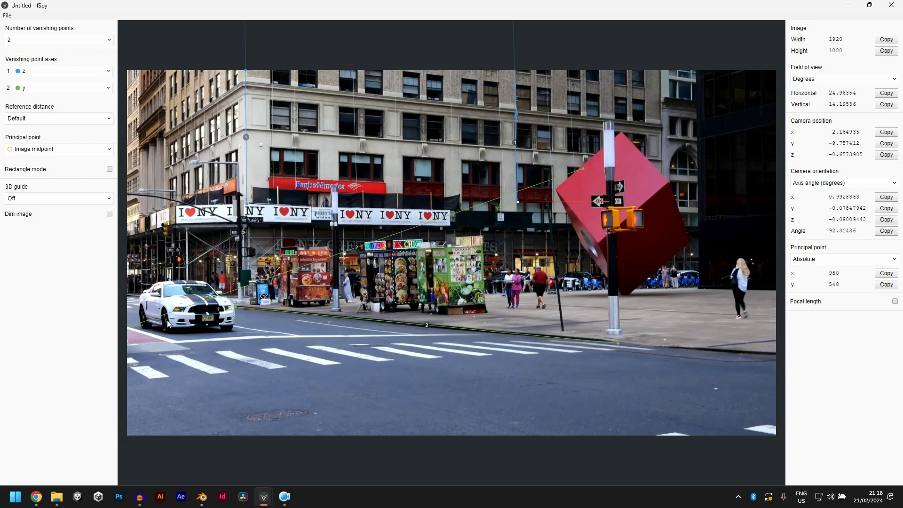
pyautogui.moveTo(584, 168); pyautogui.dragTo(265, 369)
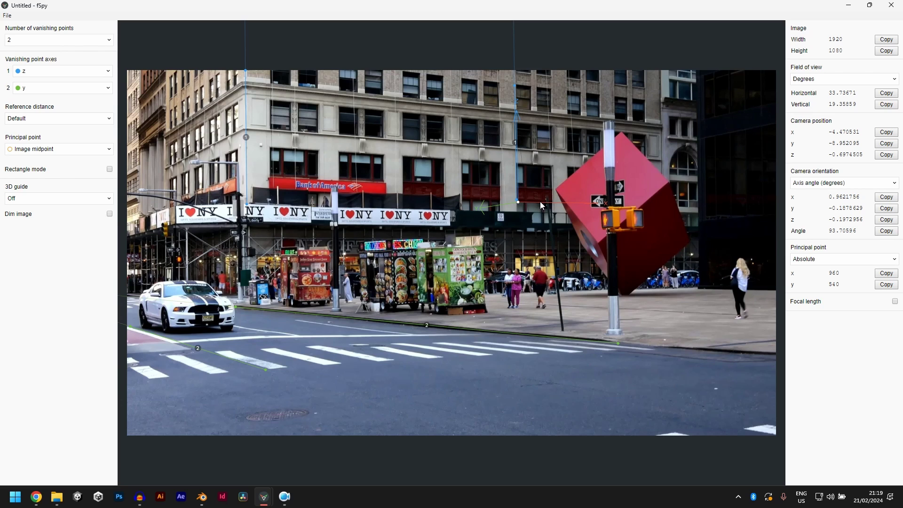
# Step: Save the fSpy project, then delete Blender's default cube, camera and light
pyautogui.hotkey('ctrl', 's')
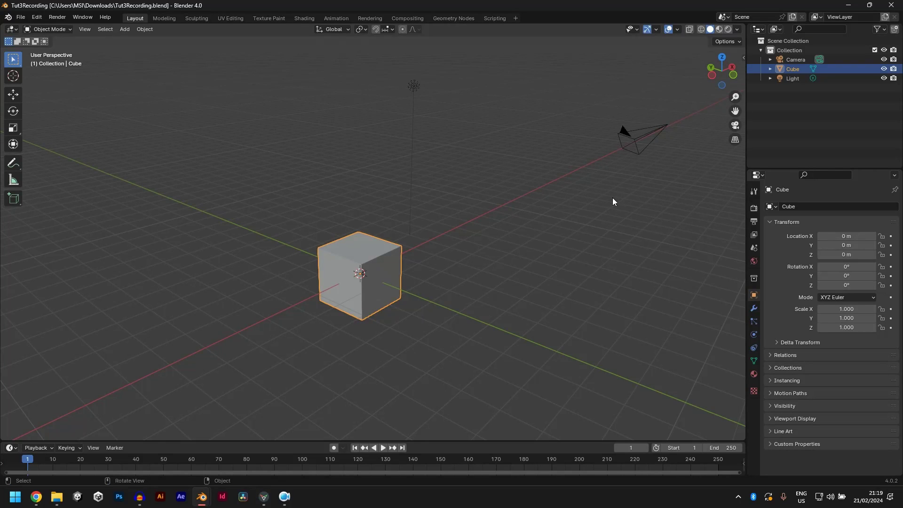
pyautogui.press('a')
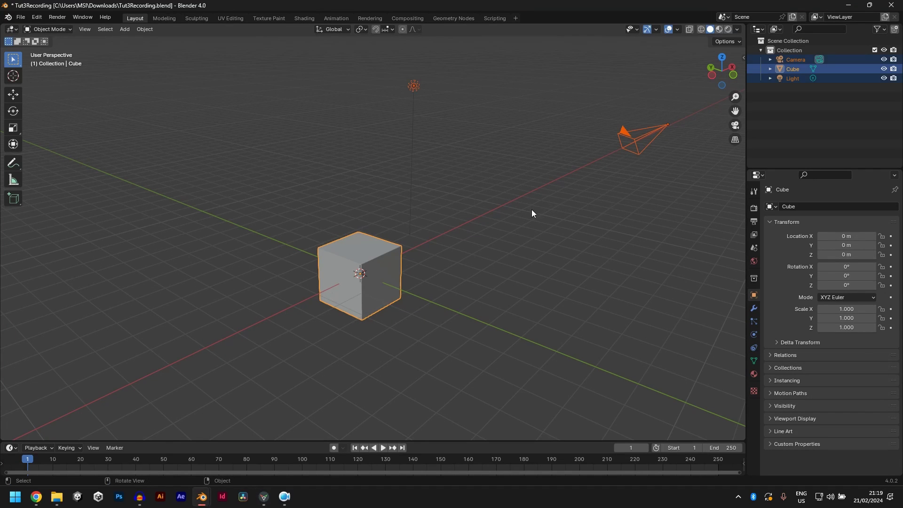
pyautogui.press('x')
pyautogui.click(505, 216)
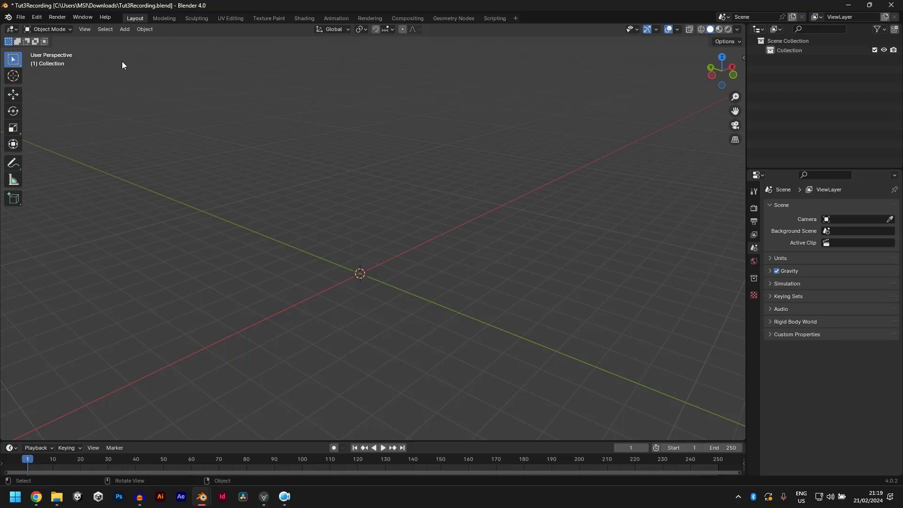
# Step: Import the turorial3.fspy project as a camera into the Blender scene
pyautogui.click(22, 18)
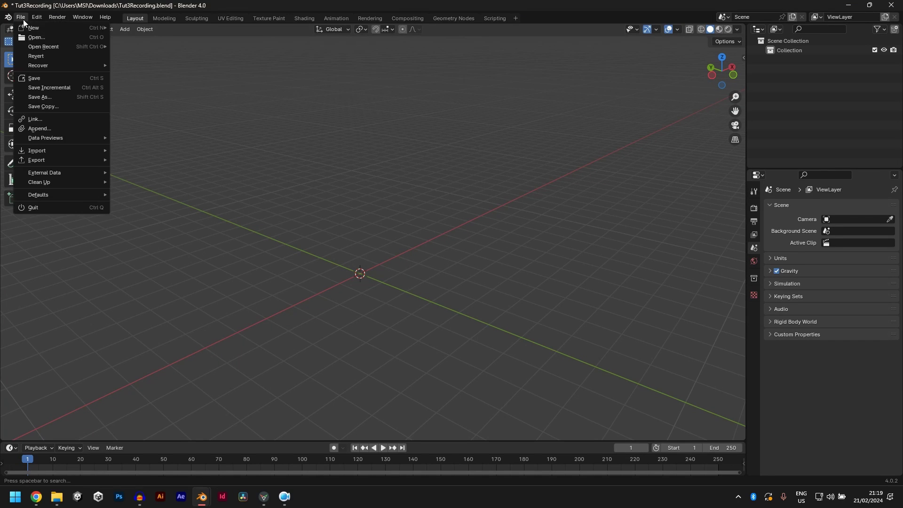
pyautogui.moveTo(66, 150)
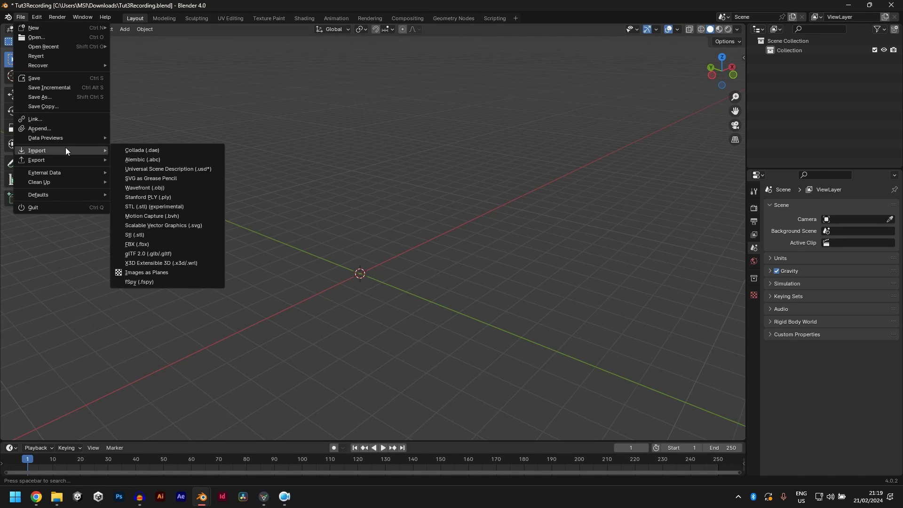
pyautogui.click(146, 282)
pyautogui.click(345, 246)
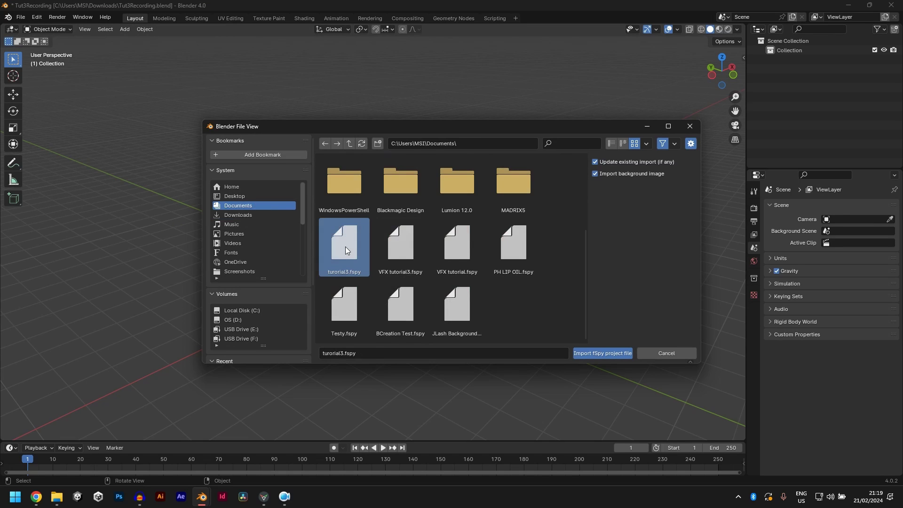
pyautogui.click(597, 354)
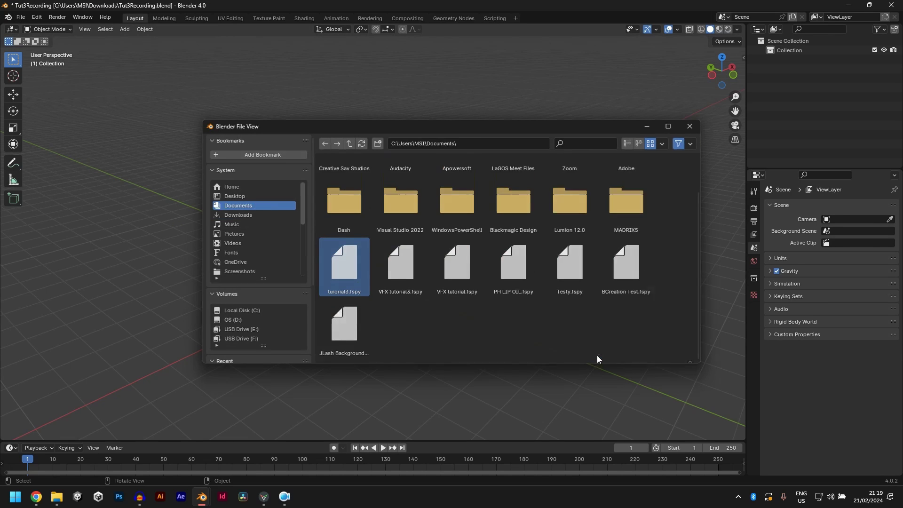
pyautogui.moveTo(458, 278); pyautogui.dragTo(524, 285, button='middle')
# Step: Look through the fSpy camera and set its background image opacity to 1.0
pyautogui.press('KP_0')
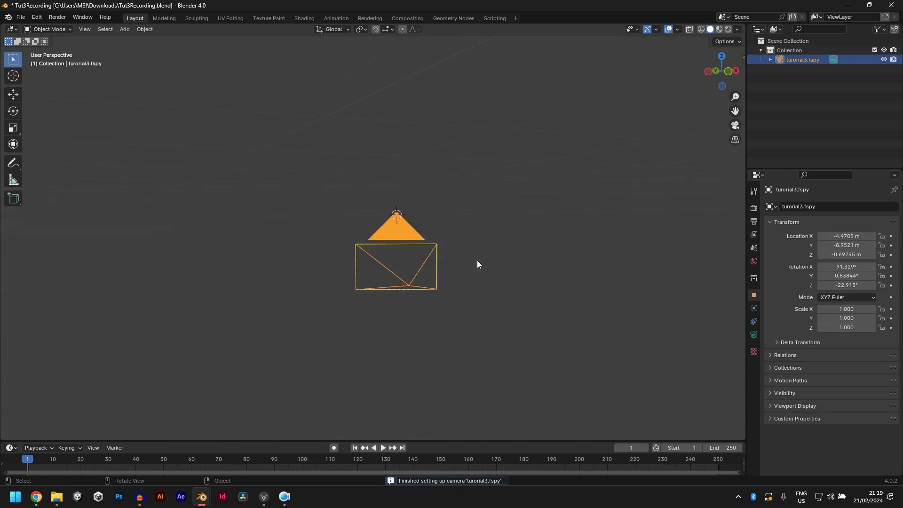
pyautogui.click(754, 334)
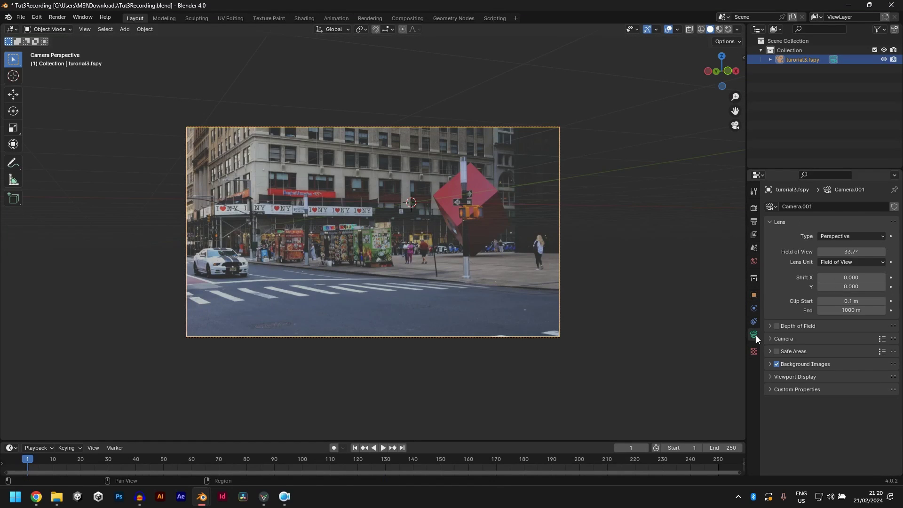
pyautogui.click(771, 364)
pyautogui.scroll(-4, 780, 363)
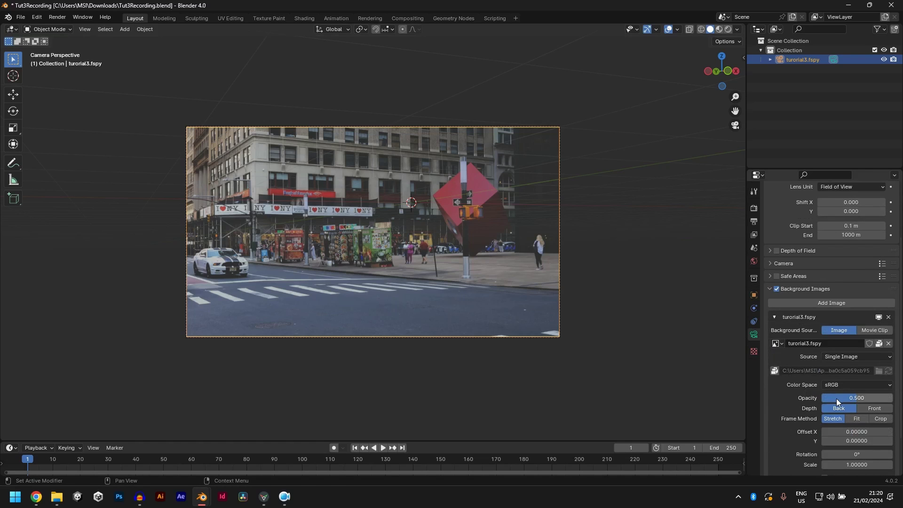
pyautogui.moveTo(836, 398); pyautogui.dragTo(891, 399)
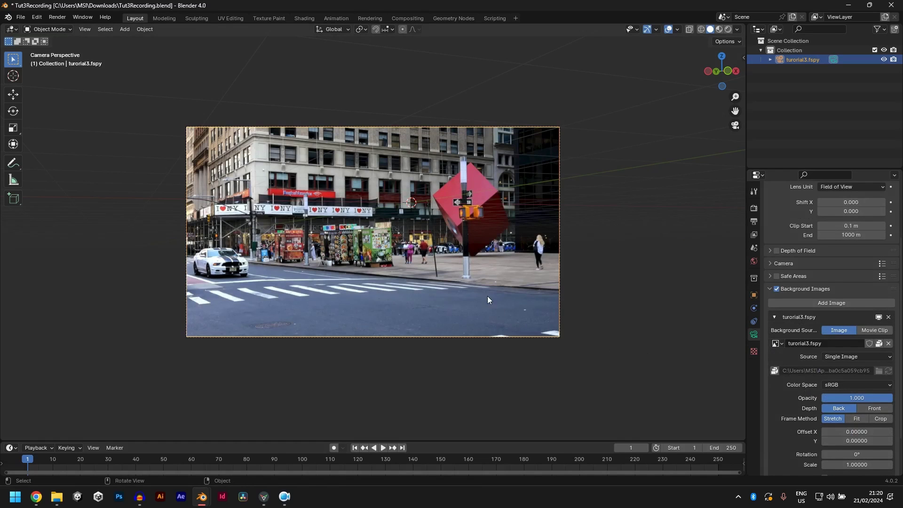
# Step: Raise the camera slightly along global Z, enable the Move tool, and return to camera view
pyautogui.press('g')
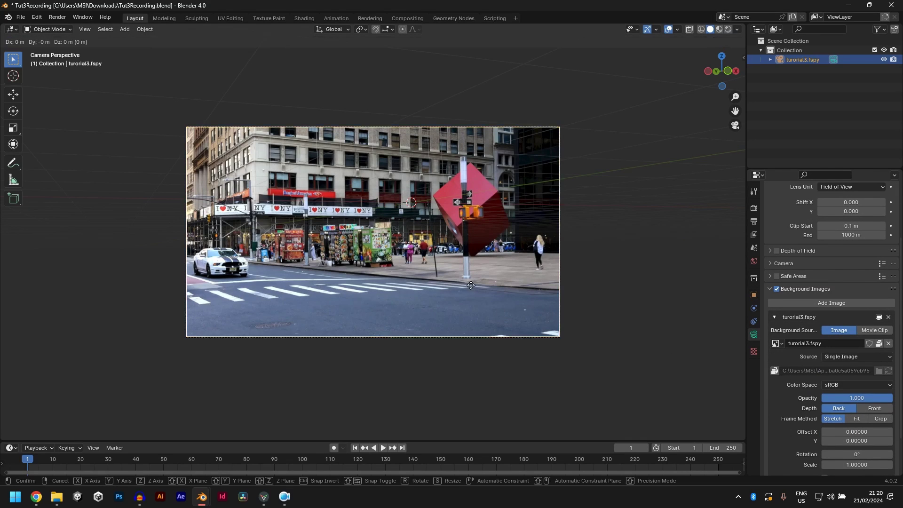
pyautogui.press('z')
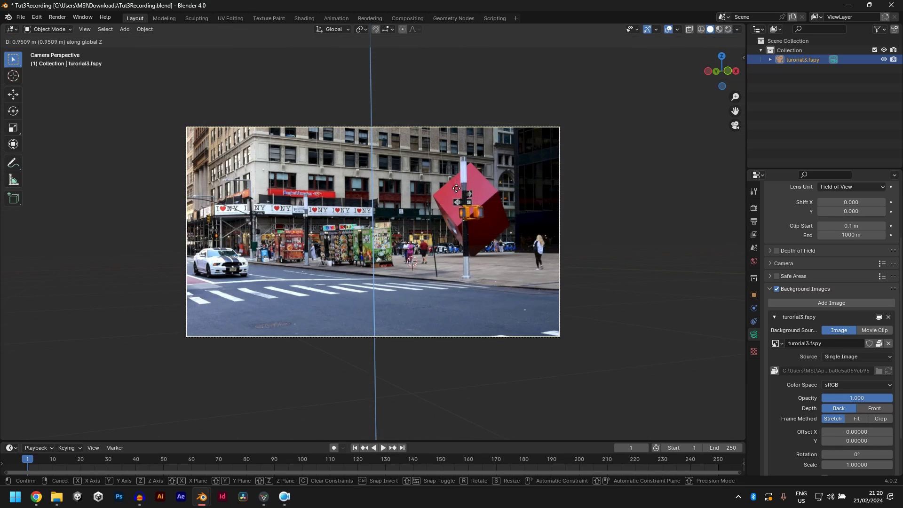
pyautogui.click(456, 188)
pyautogui.moveTo(456, 188); pyautogui.dragTo(495, 244, button='middle')
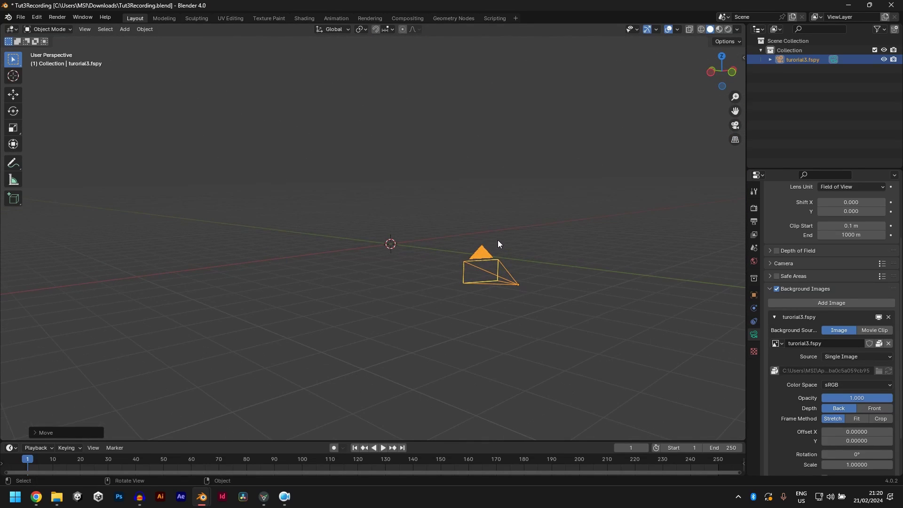
pyautogui.click(13, 95)
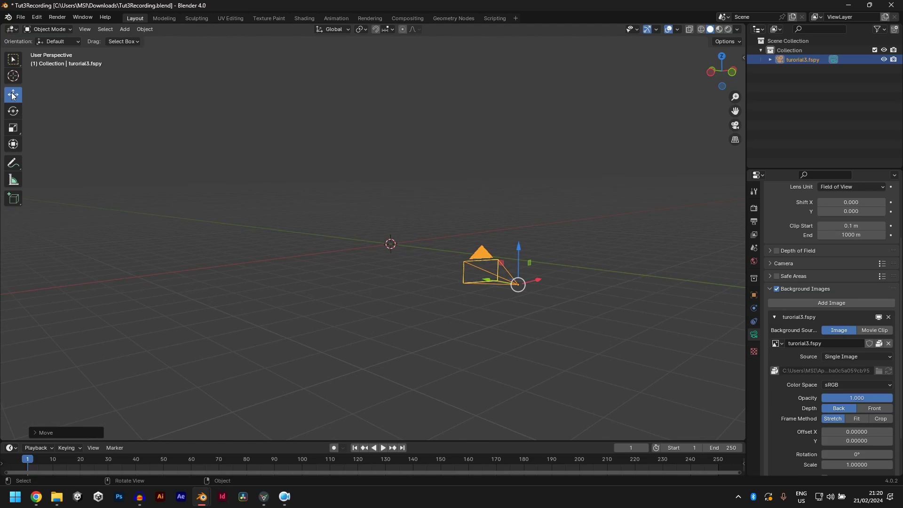
pyautogui.press('KP_0')
pyautogui.press('KP_0')
pyautogui.press('KP_0')
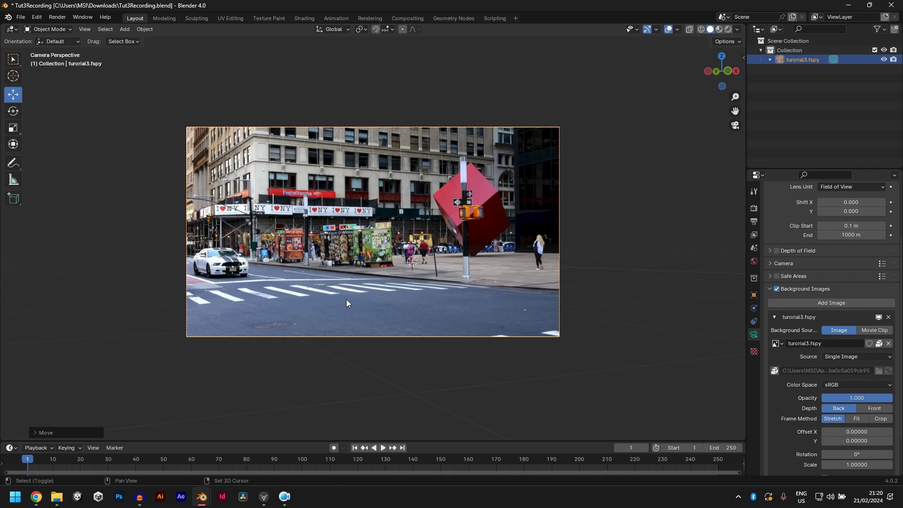
pyautogui.hotkey('shift', 'a')
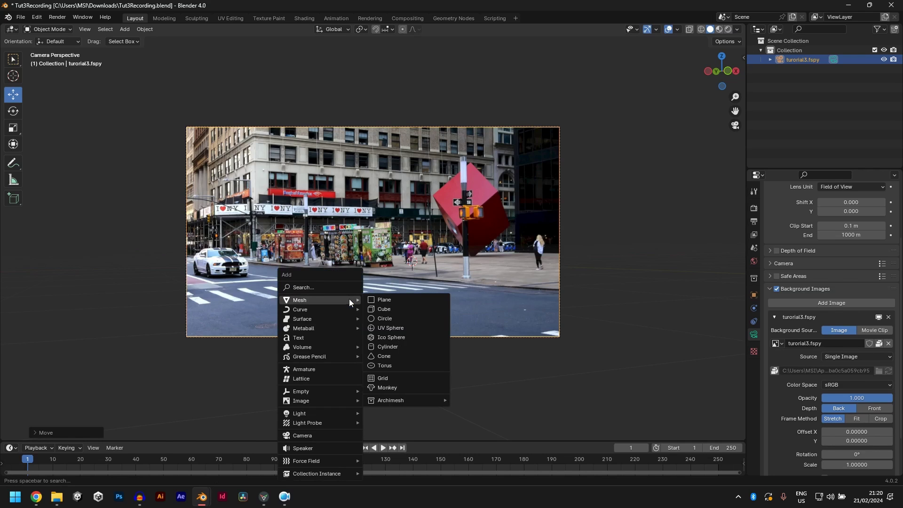
# Step: Add a plane and position it along Y, X and Z onto the street surface
pyautogui.click(381, 299)
pyautogui.press('g')
pyautogui.press('y')
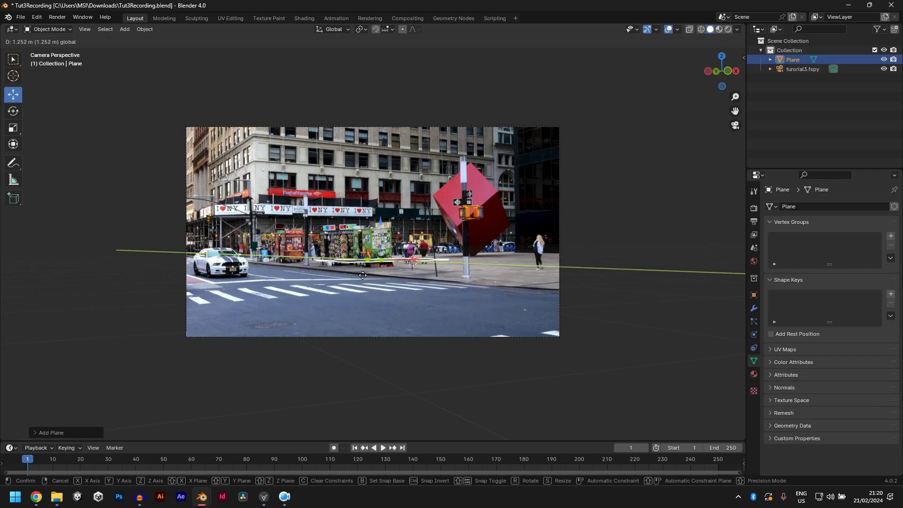
pyautogui.click(398, 260)
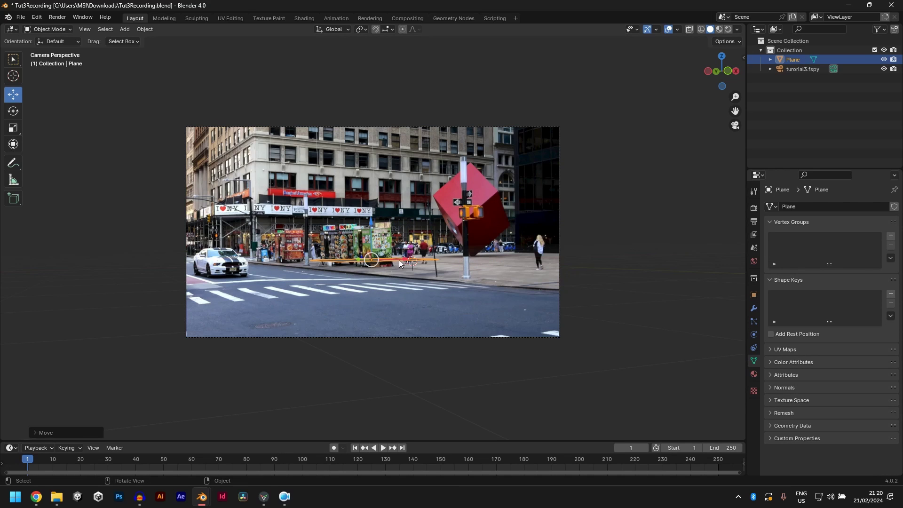
pyautogui.press('g')
pyautogui.press('y')
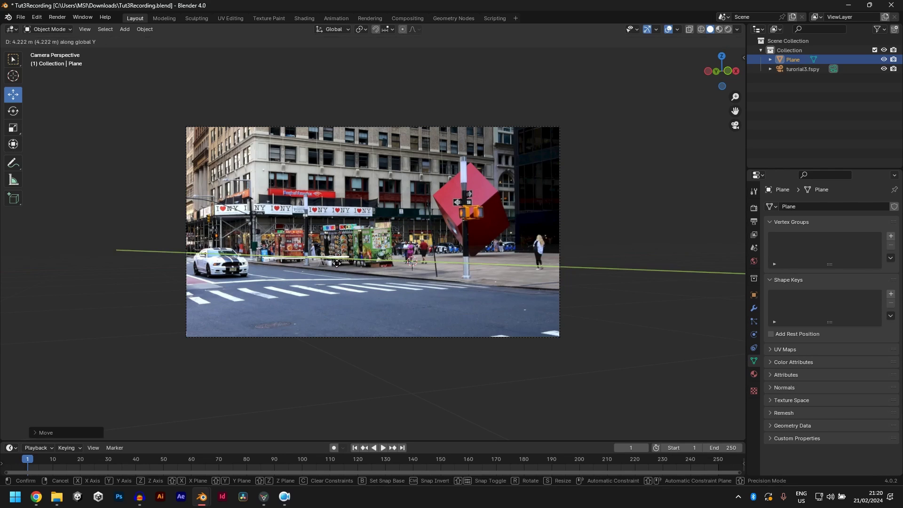
pyautogui.click(431, 340)
pyautogui.press('g')
pyautogui.press('x')
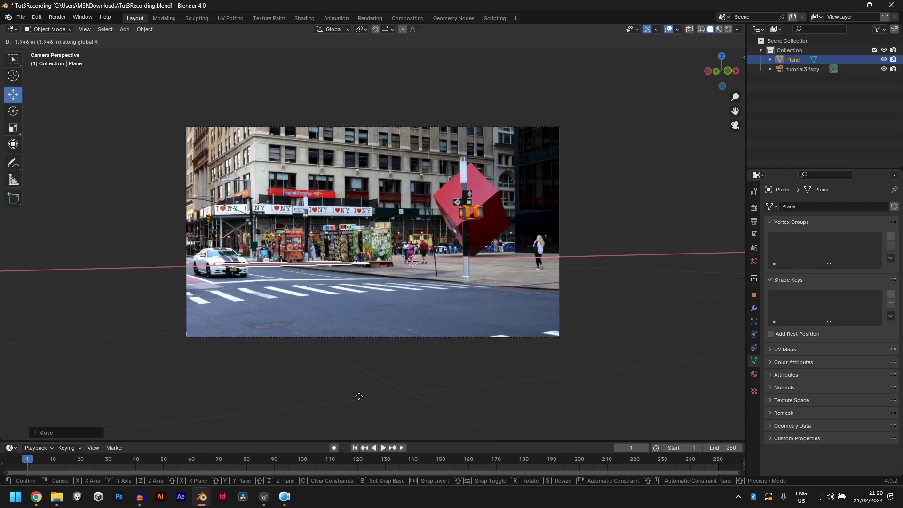
pyautogui.click(396, 398)
pyautogui.press('g')
pyautogui.press('z')
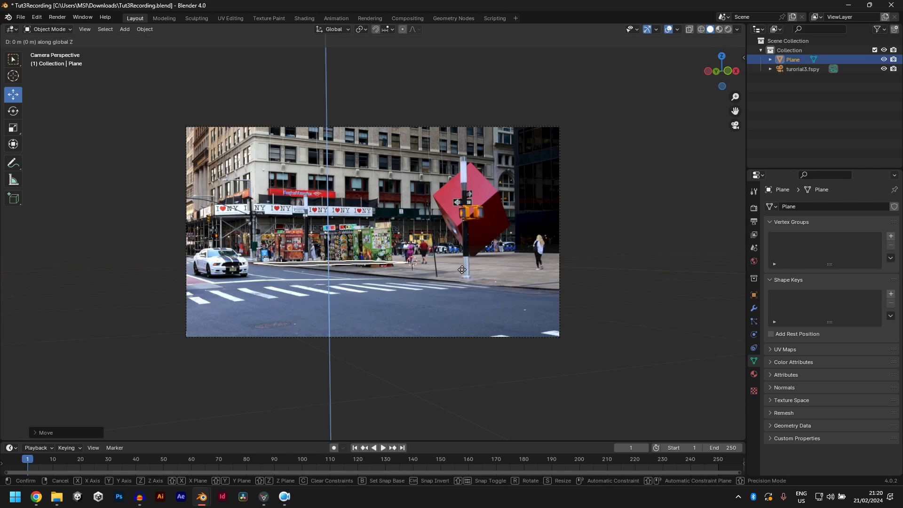
pyautogui.click(455, 288)
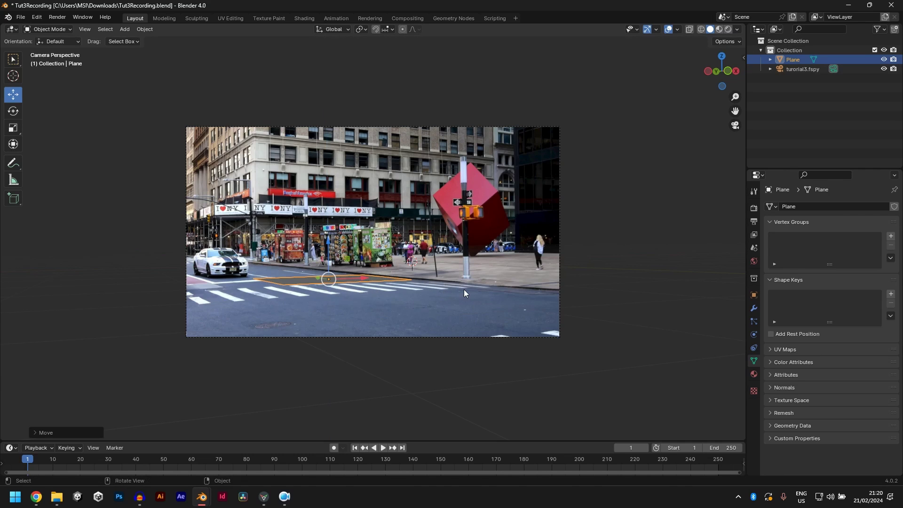
# Step: Stretch the plane along Y, shift it along Y, and stretch it further across the street
pyautogui.press('s')
pyautogui.press('y')
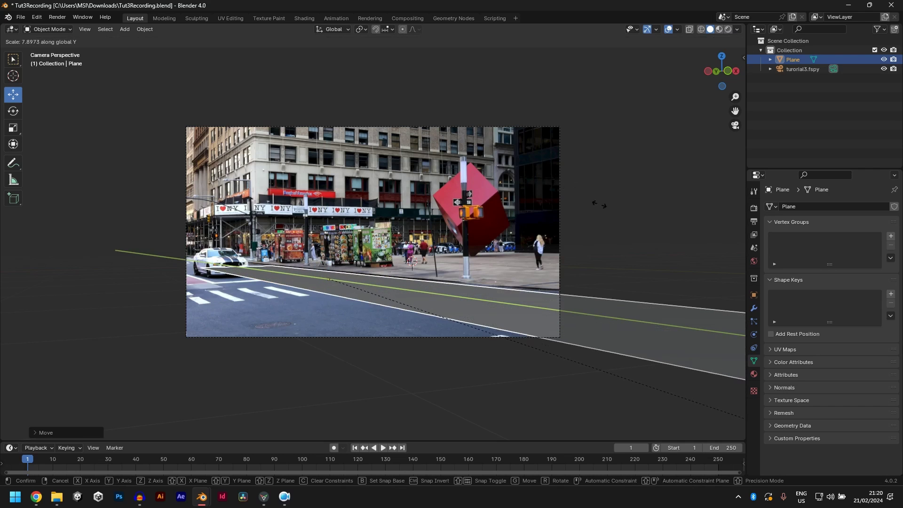
pyautogui.click(643, 228)
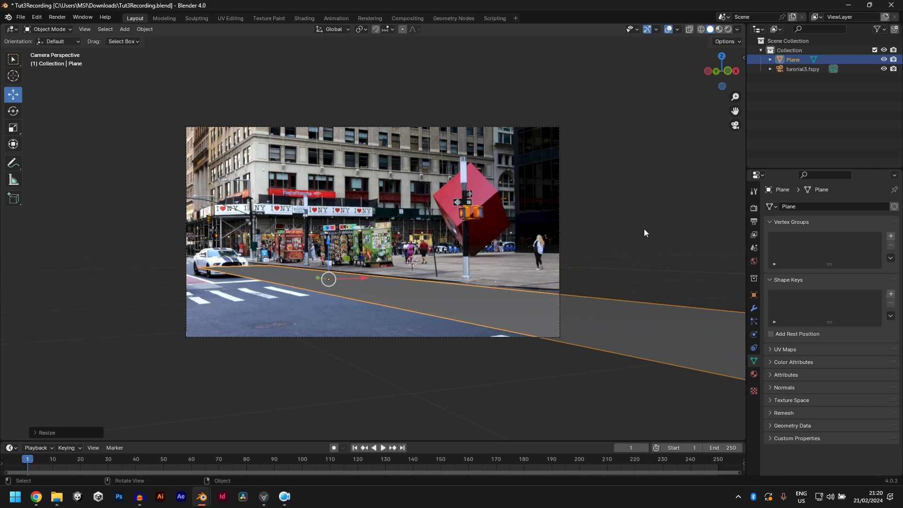
pyautogui.press('g')
pyautogui.press('y')
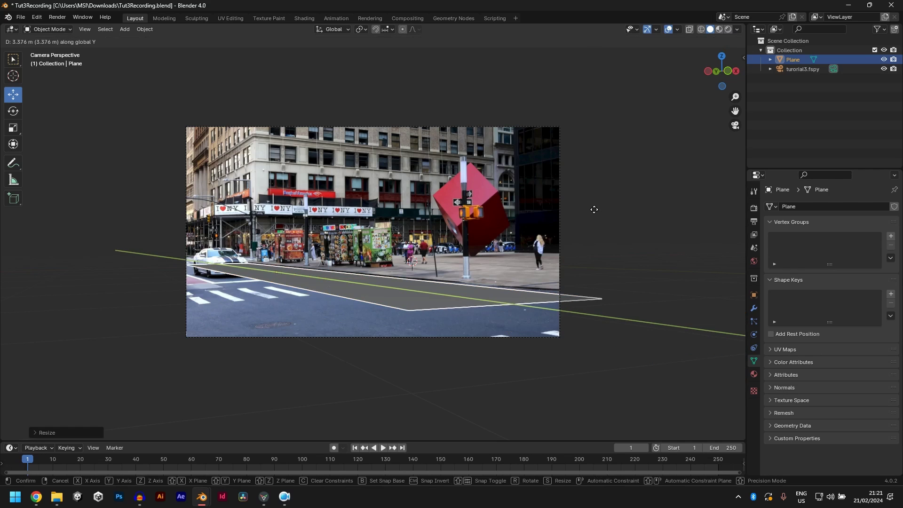
pyautogui.click(594, 209)
pyautogui.press('s')
pyautogui.press('y')
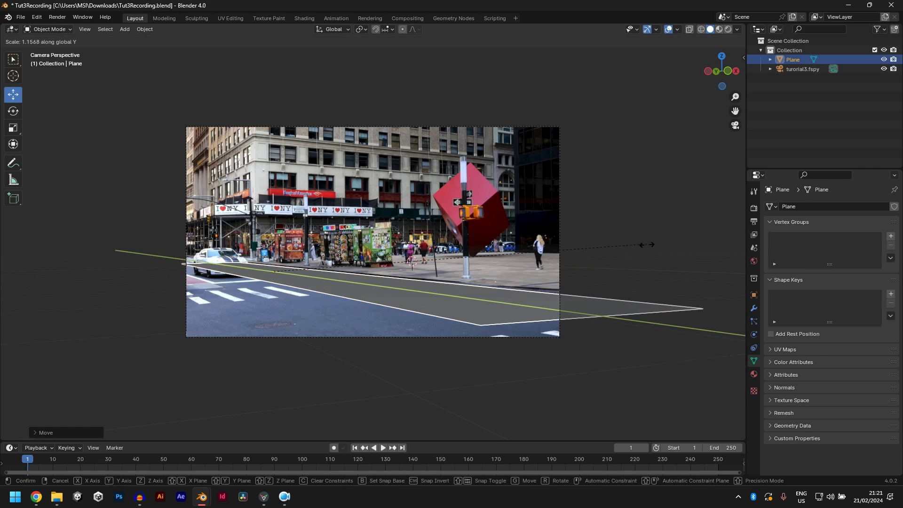
pyautogui.click(658, 262)
# Step: In Edit Mode, select the plane's front edge and push it out along X
pyautogui.press('Tab')
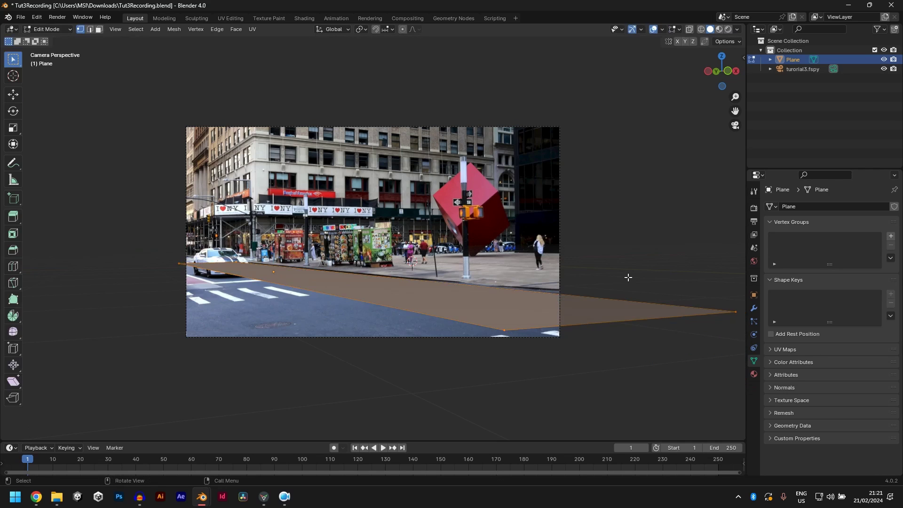
pyautogui.click(90, 30)
pyautogui.click(282, 283)
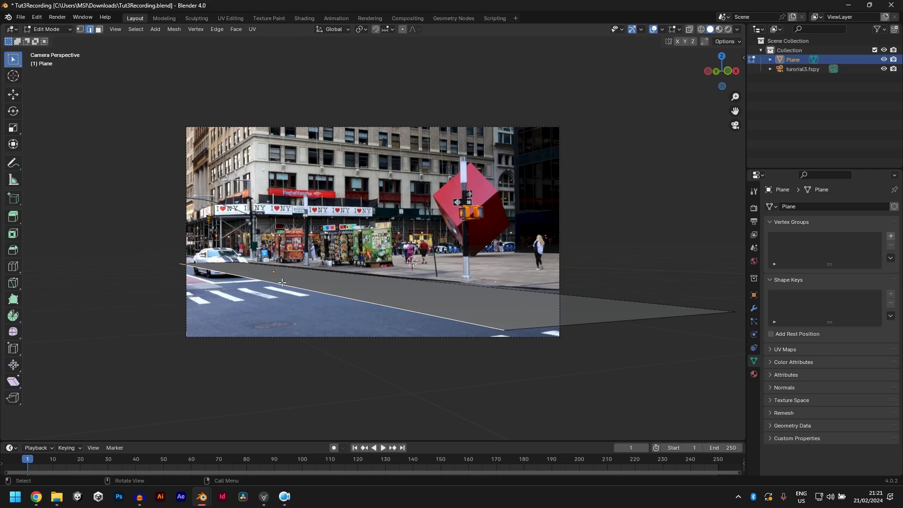
pyautogui.click(15, 96)
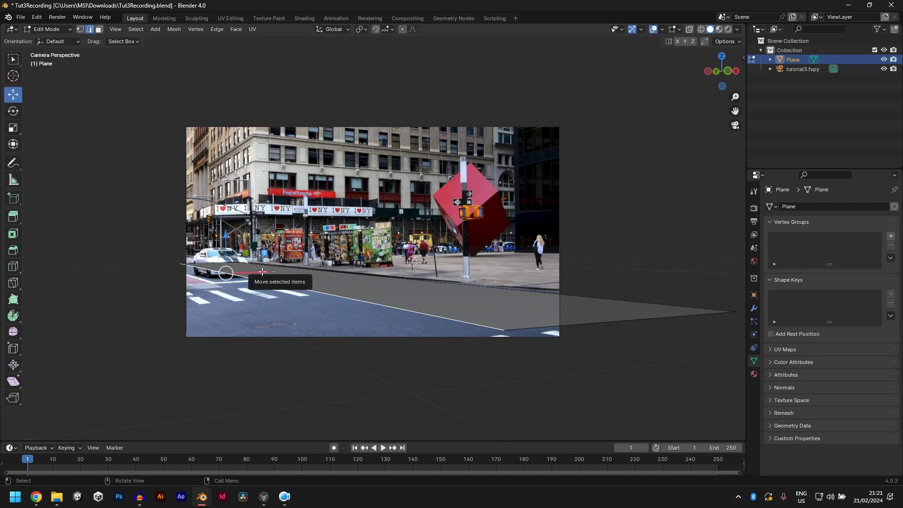
pyautogui.moveTo(259, 272); pyautogui.dragTo(167, 326)
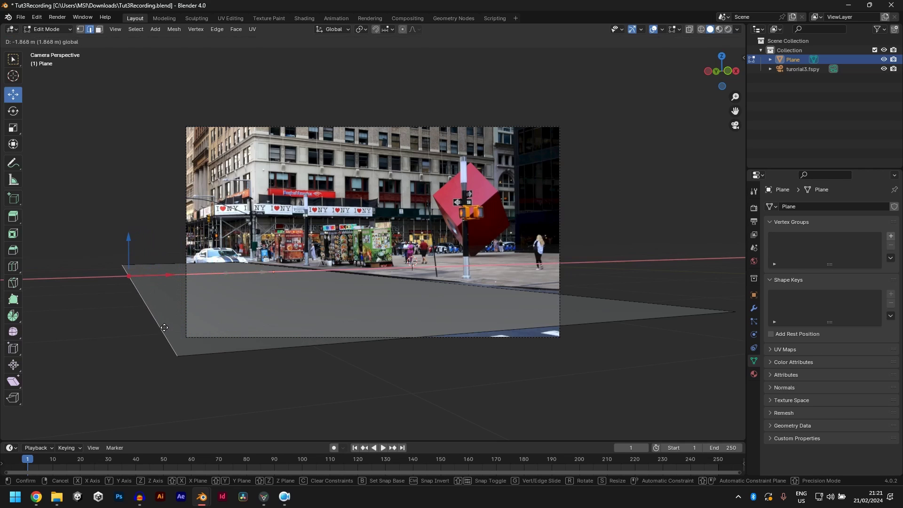
# Step: Enlarge the whole plane to cover the street beyond the frame and save the scene
pyautogui.press('Tab')
pyautogui.press('s')
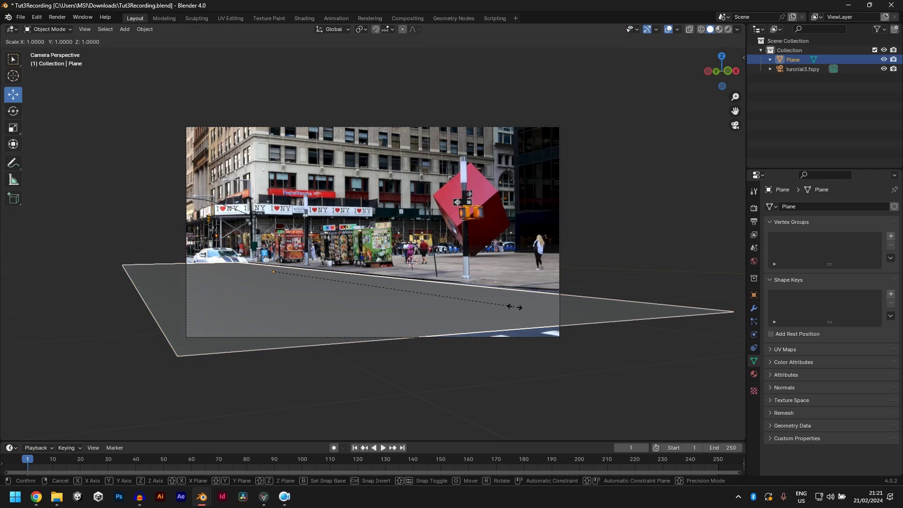
pyautogui.click(531, 321)
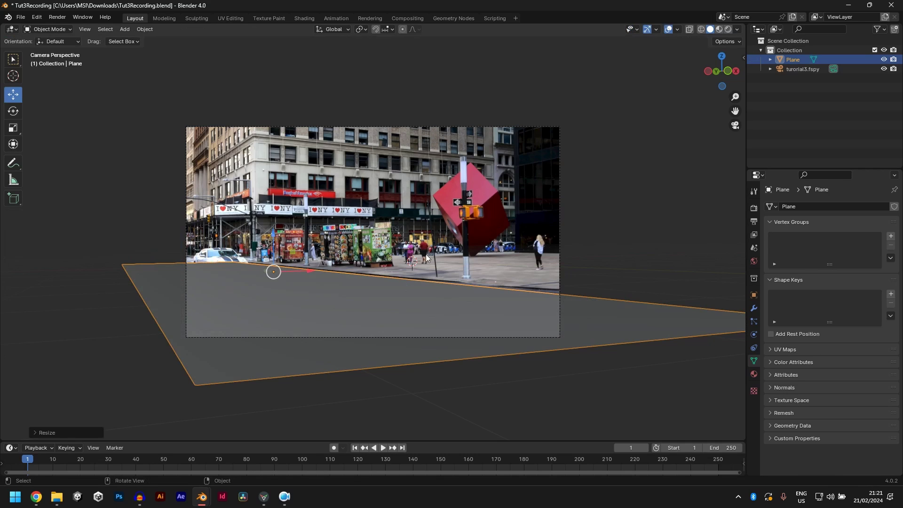
pyautogui.click(473, 268)
pyautogui.click(284, 298)
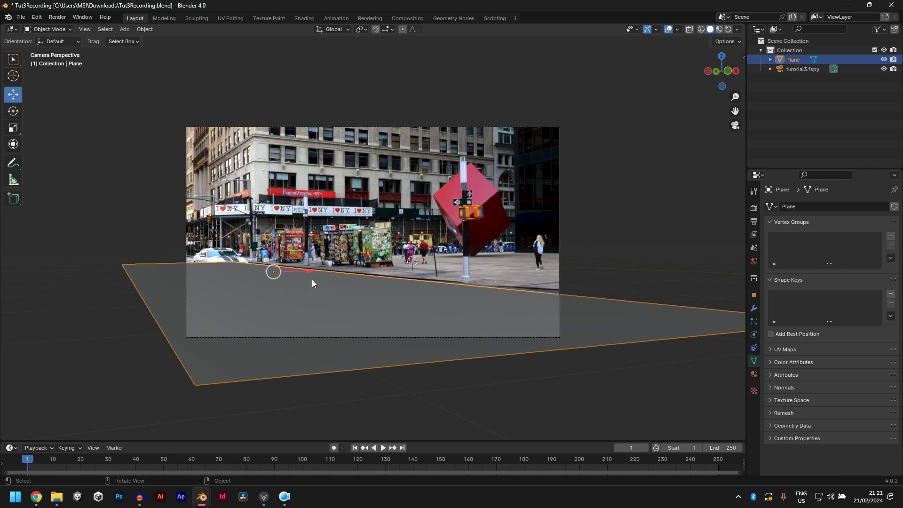
pyautogui.click(595, 179)
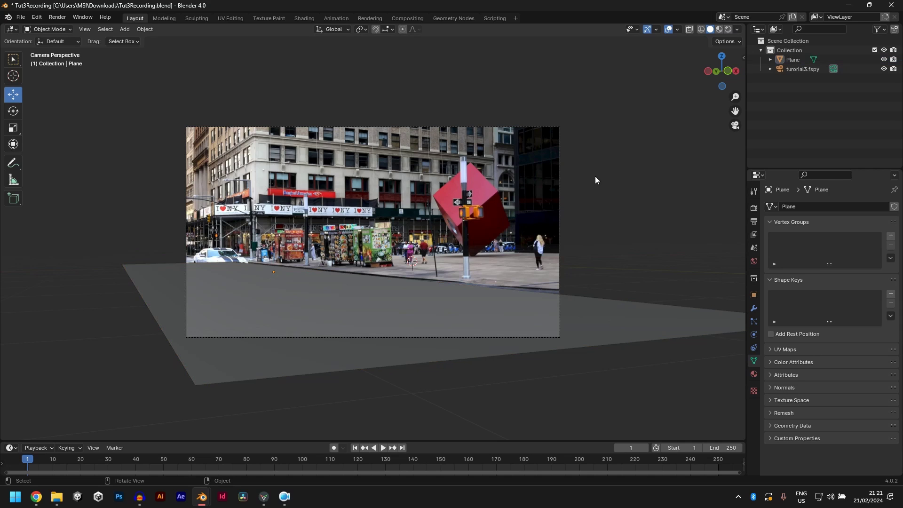
pyautogui.hotkey('ctrl', 's')
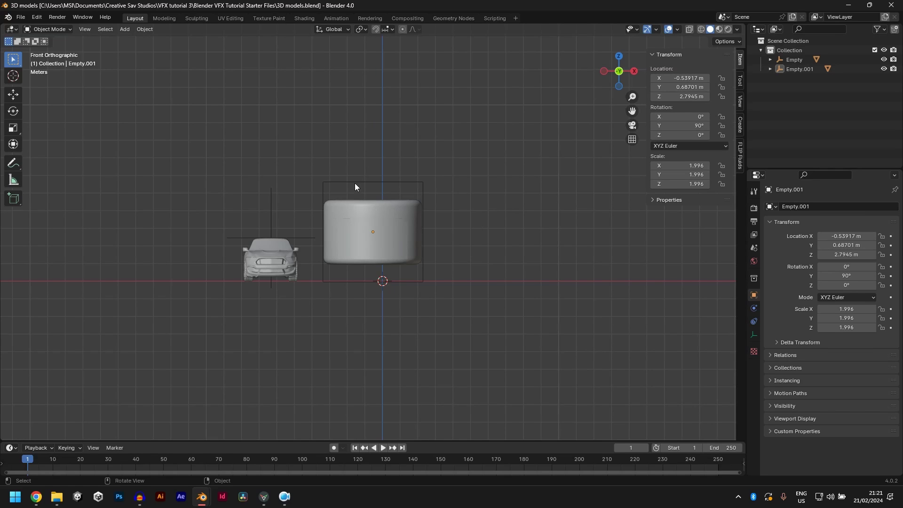
# Step: In 3D models.blend, select the cylinder together with its cube empty Empty.001
pyautogui.moveTo(345, 240); pyautogui.dragTo(401, 149, button='middle')
pyautogui.click(375, 303)
pyautogui.click(411, 199)
pyautogui.moveTo(381, 141); pyautogui.dragTo(475, 292)
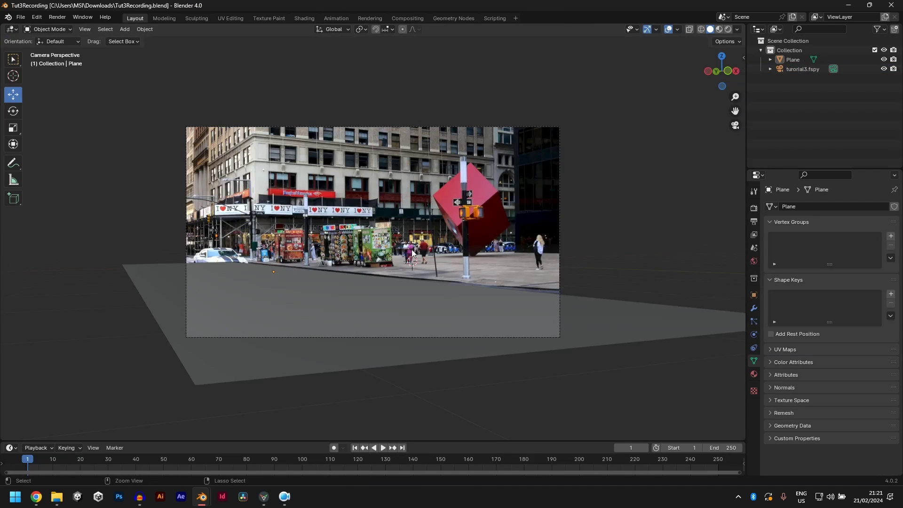
# Step: Paste the cylinder and cube empty, then shrink the empty and lower it onto the plane
pyautogui.hotkey('ctrl', 'v')
pyautogui.moveTo(412, 253); pyautogui.dragTo(382, 250, button='middle')
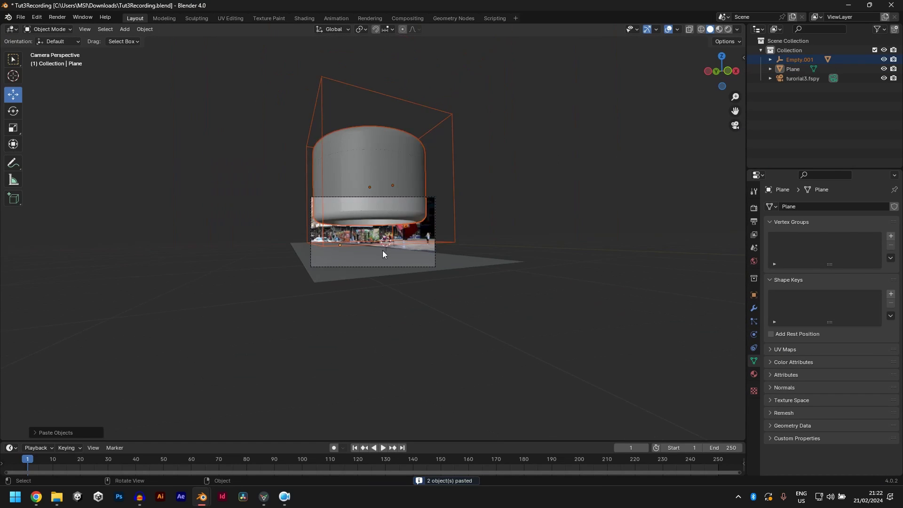
pyautogui.scroll(5, 407, 256)
pyautogui.scroll(-10, 409, 256)
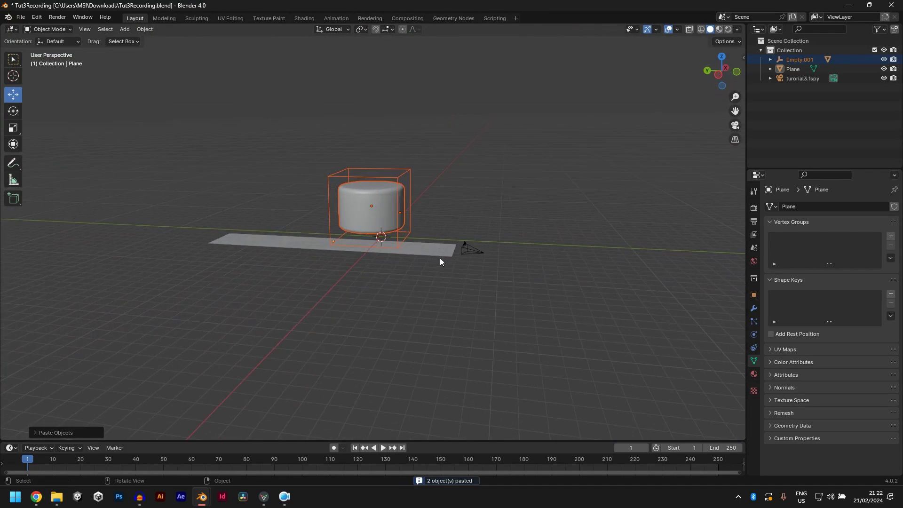
pyautogui.click(407, 171)
pyautogui.press('s')
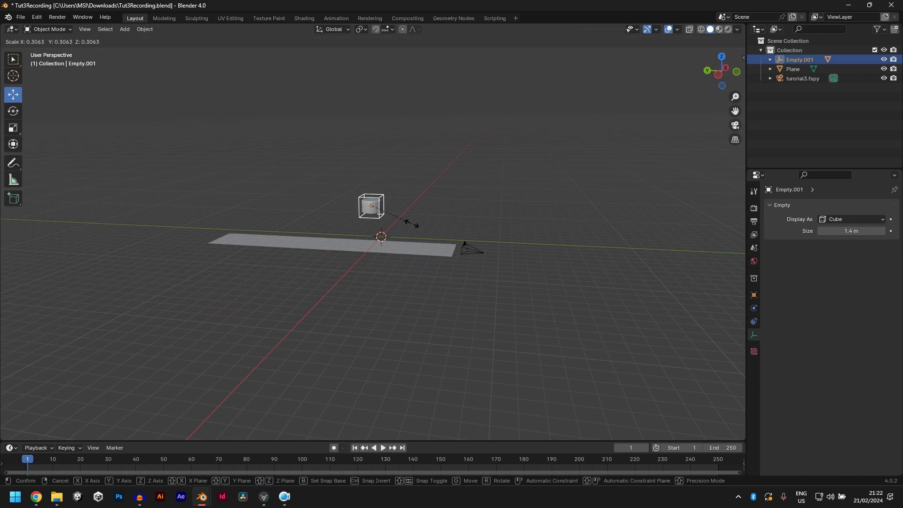
pyautogui.click(411, 224)
pyautogui.moveTo(372, 179); pyautogui.dragTo(373, 206)
pyautogui.press('s')
pyautogui.click(427, 262)
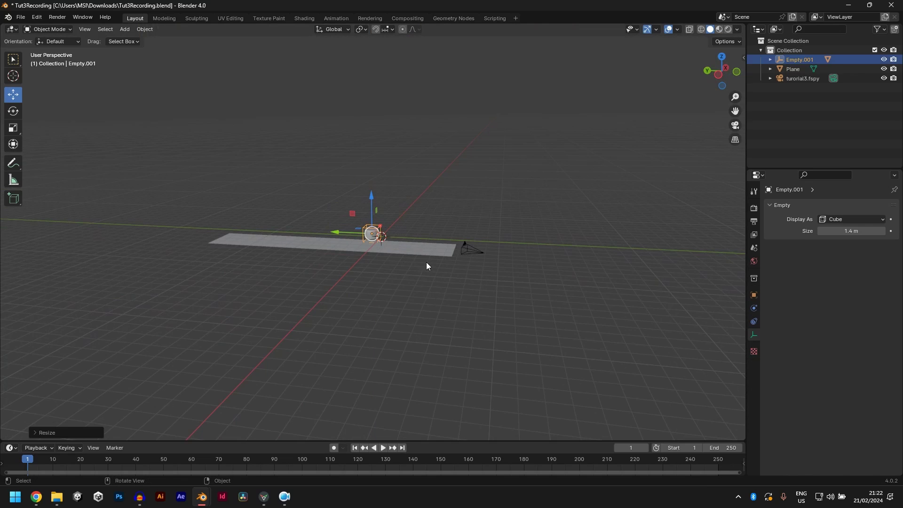
# Step: In camera view, shrink the empty to scale 0.8356 and lower it onto the street
pyautogui.press('KP_0')
pyautogui.press('Home')
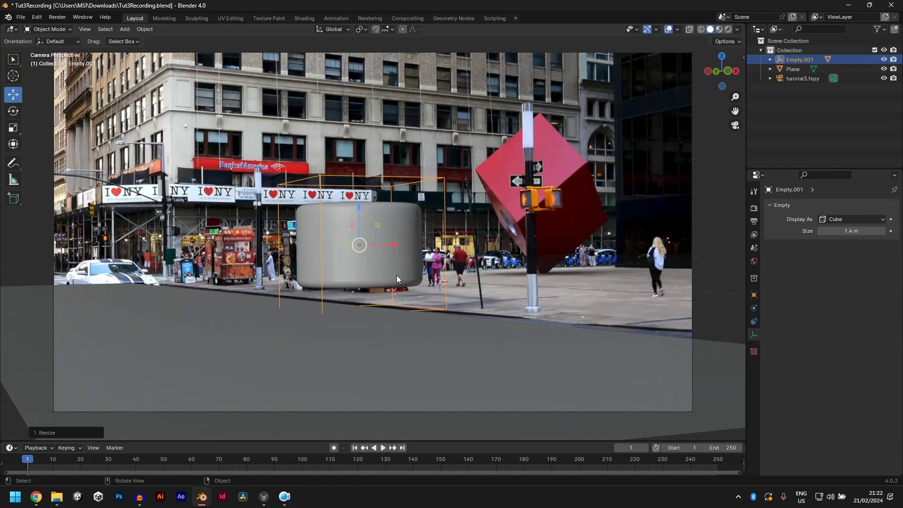
pyautogui.press('s')
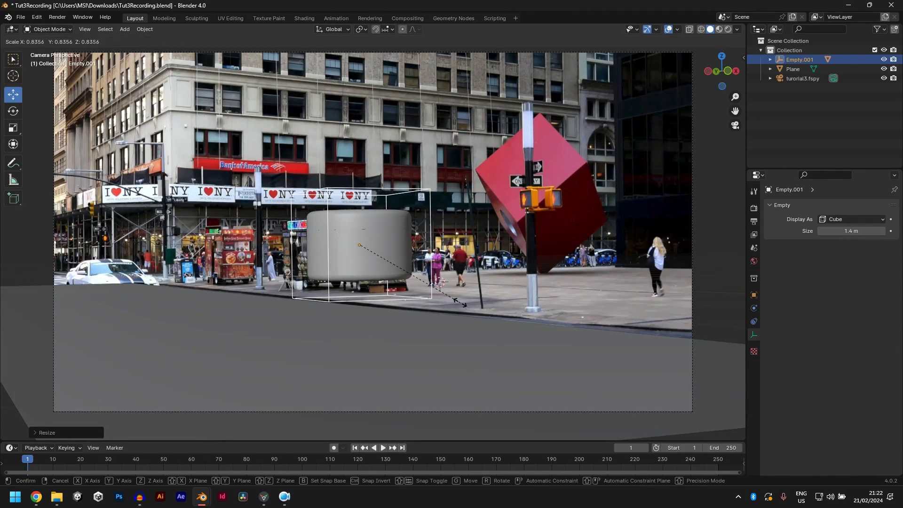
pyautogui.click(392, 220)
pyautogui.moveTo(360, 208); pyautogui.dragTo(354, 240)
pyautogui.press('KP_0')
pyautogui.scroll(3, 356, 232)
pyautogui.moveTo(356, 229); pyautogui.dragTo(382, 256, button='middle')
# Step: Rotate the empty -90° around Y to lay the cylinder on its side and shift it along X
pyautogui.scroll(4, 381, 282)
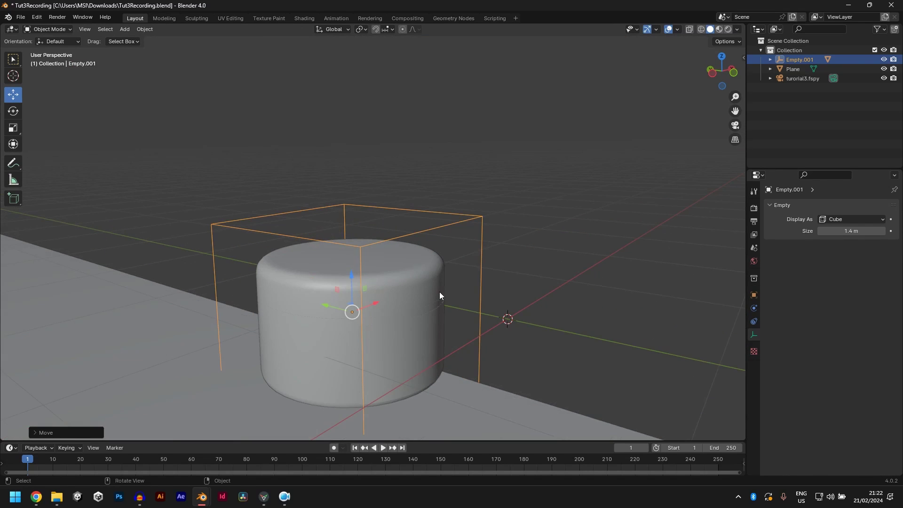
pyautogui.press('r')
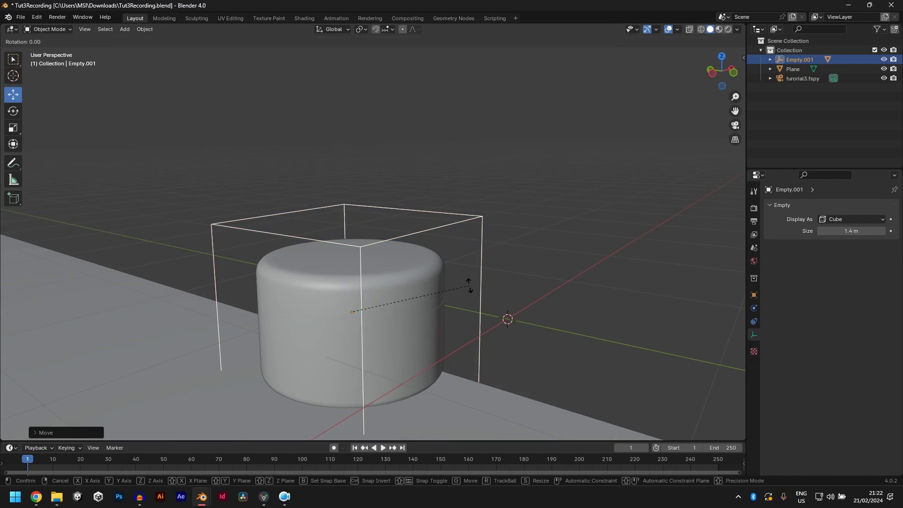
pyautogui.write('y')
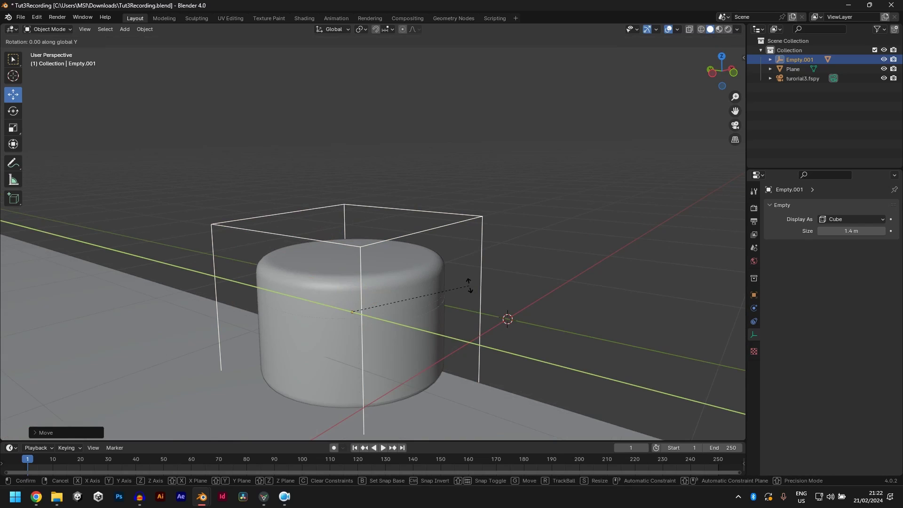
pyautogui.write('90')
pyautogui.press('-')
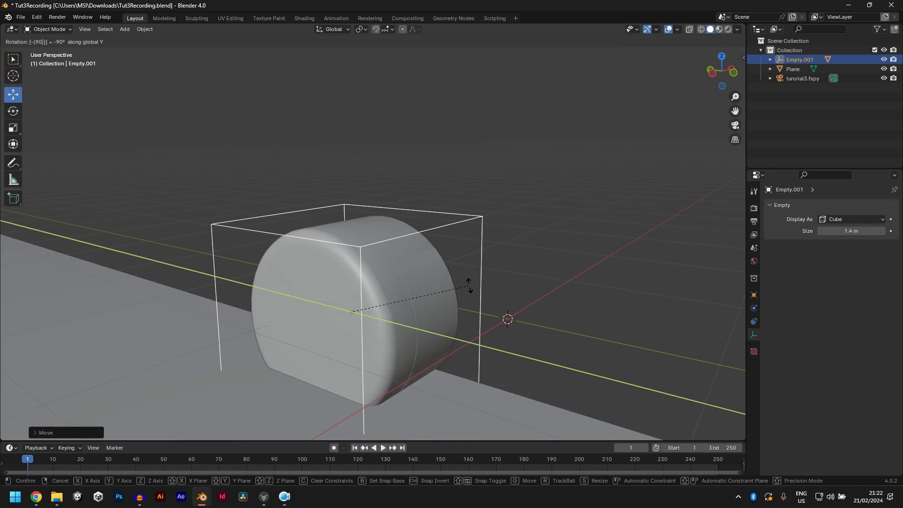
pyautogui.press('Return')
pyautogui.moveTo(469, 285); pyautogui.dragTo(334, 283, button='middle')
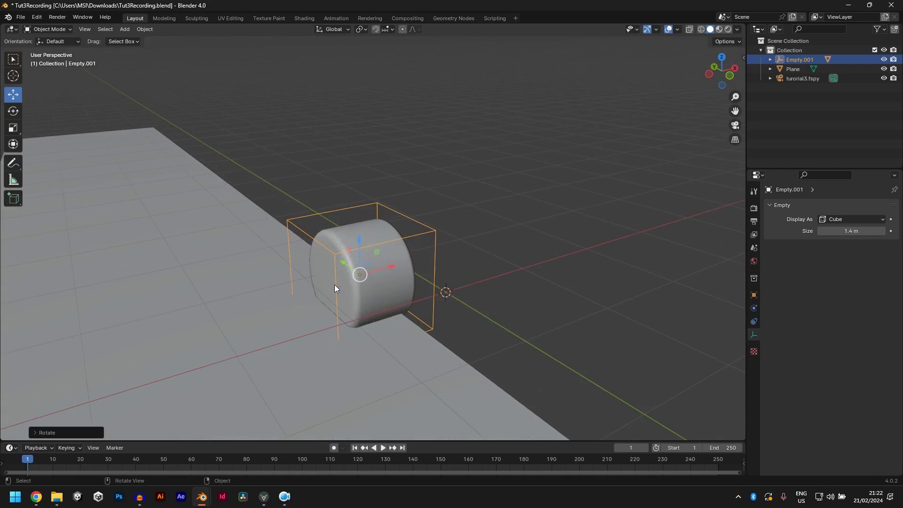
pyautogui.moveTo(385, 269); pyautogui.dragTo(356, 288)
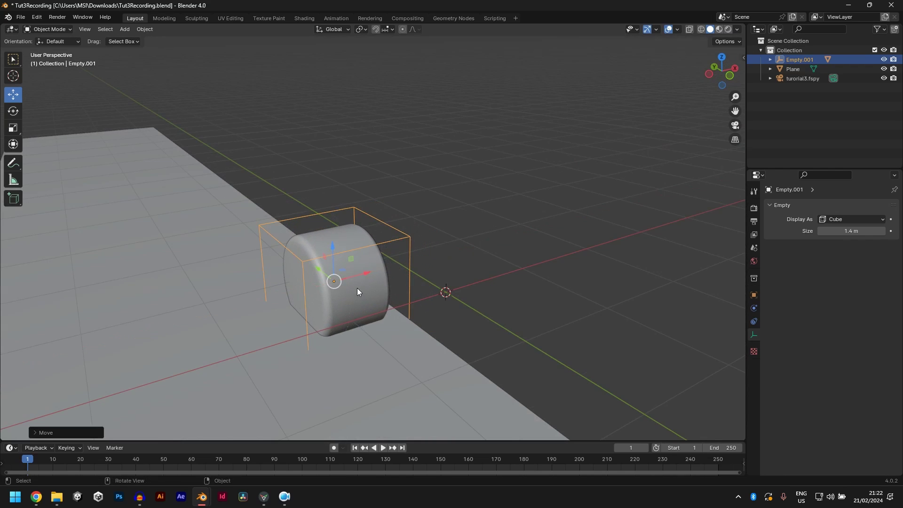
pyautogui.moveTo(356, 288); pyautogui.dragTo(368, 225, button='middle')
pyautogui.scroll(3, 300, 220)
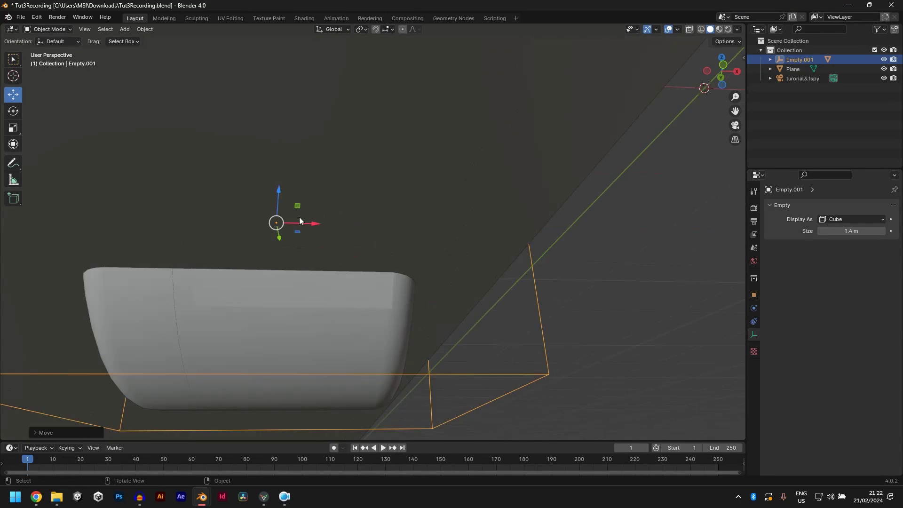
pyautogui.moveTo(282, 207); pyautogui.dragTo(456, 364, button='middle')
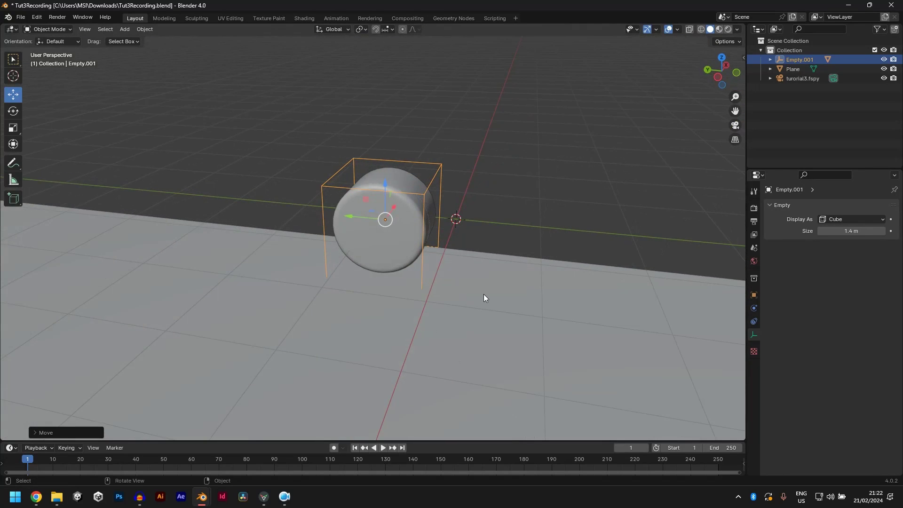
# Step: Rotate the empty around X and slide the cylinder left along X in camera view
pyautogui.press('r')
pyautogui.press('x')
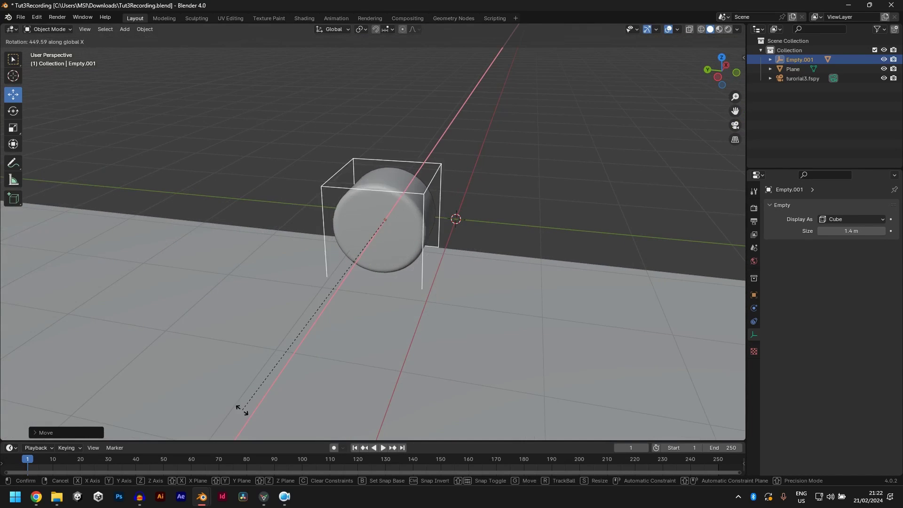
pyautogui.click(249, 340)
pyautogui.press('KP_0')
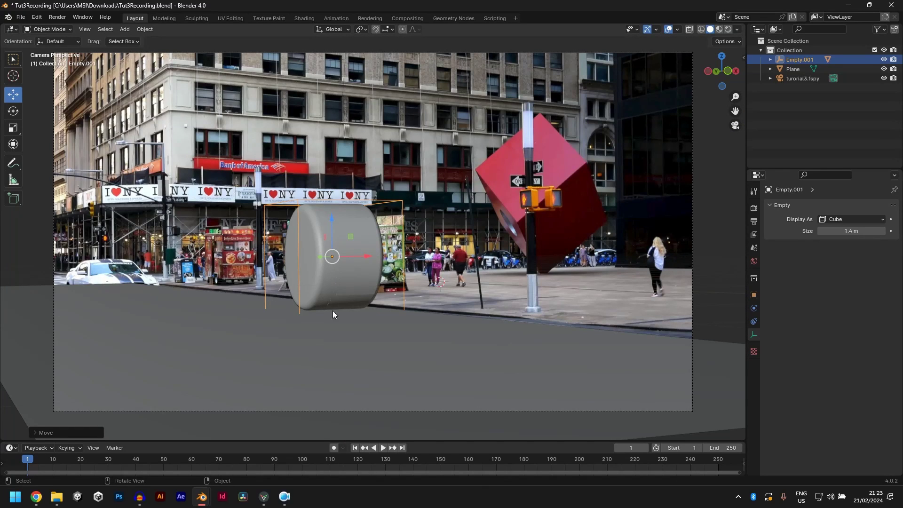
pyautogui.moveTo(362, 255); pyautogui.dragTo(294, 83)
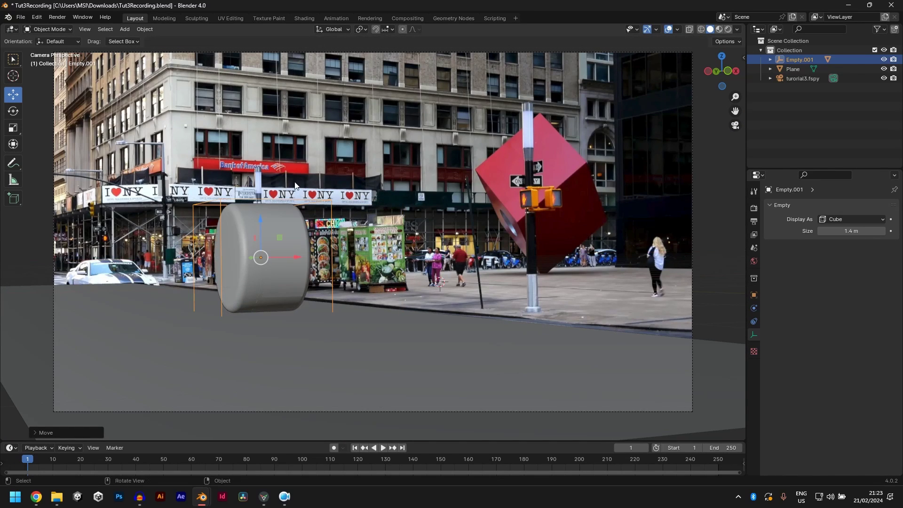
pyautogui.press('g')
pyautogui.press('y')
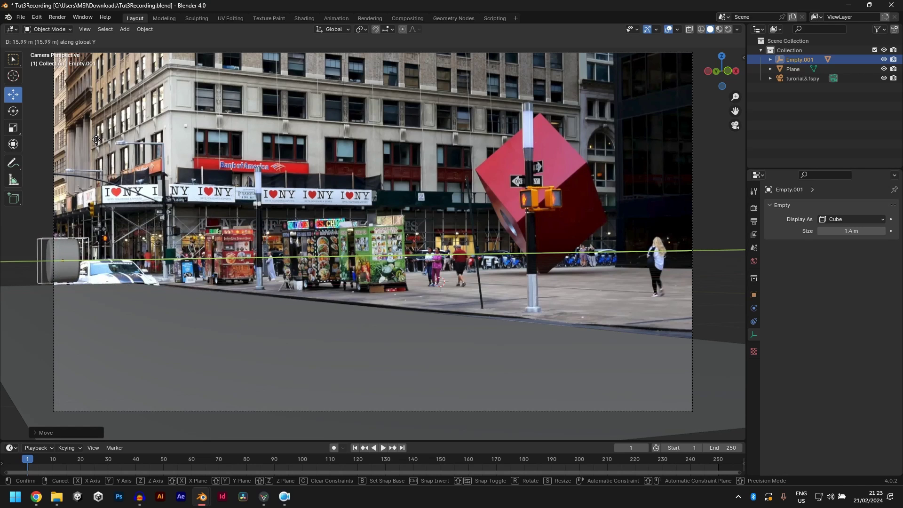
# Step: Place the cylinder just off the left edge, keyframe Location Y 22.158 m on frame 1, and play
pyautogui.click(77, 111)
pyautogui.press('n')
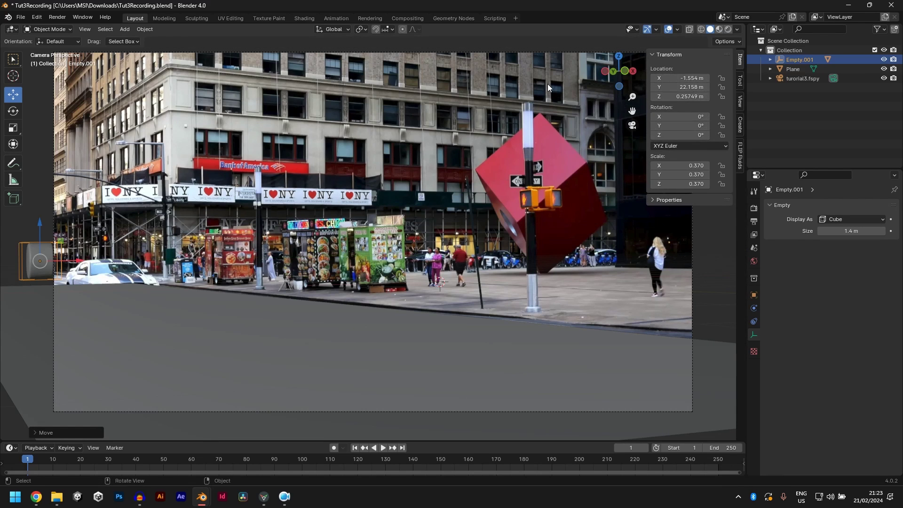
pyautogui.rightClick(674, 87)
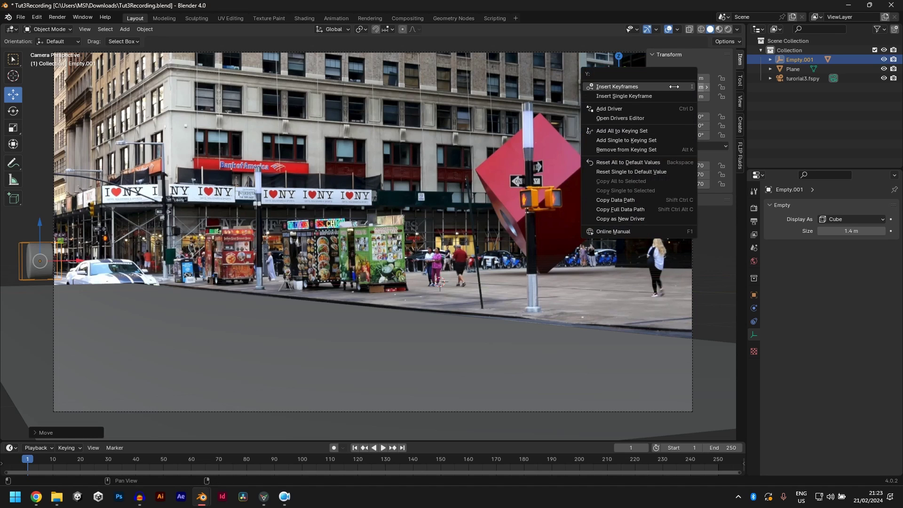
pyautogui.click(621, 98)
pyautogui.moveTo(433, 442); pyautogui.dragTo(432, 392)
pyautogui.press('space')
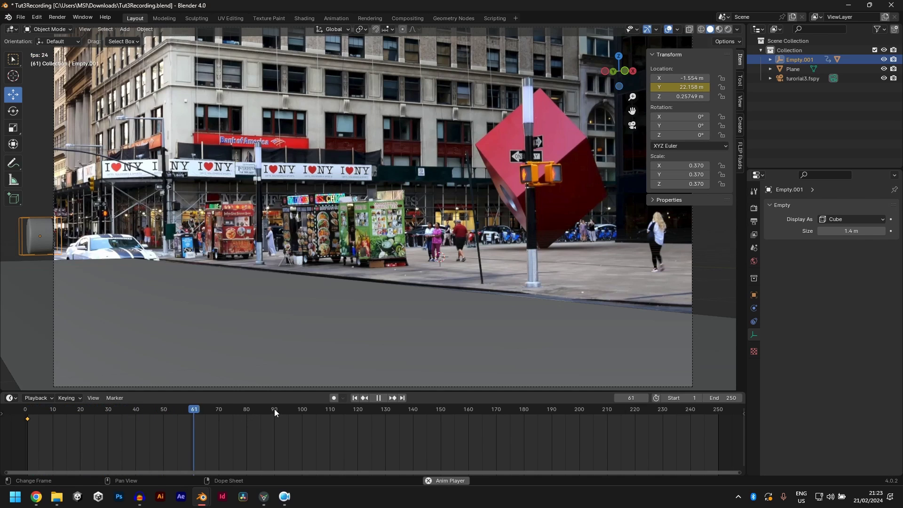
# Step: Stop playback and set the scene's End frame to 120
pyautogui.press('space')
pyautogui.click(358, 409)
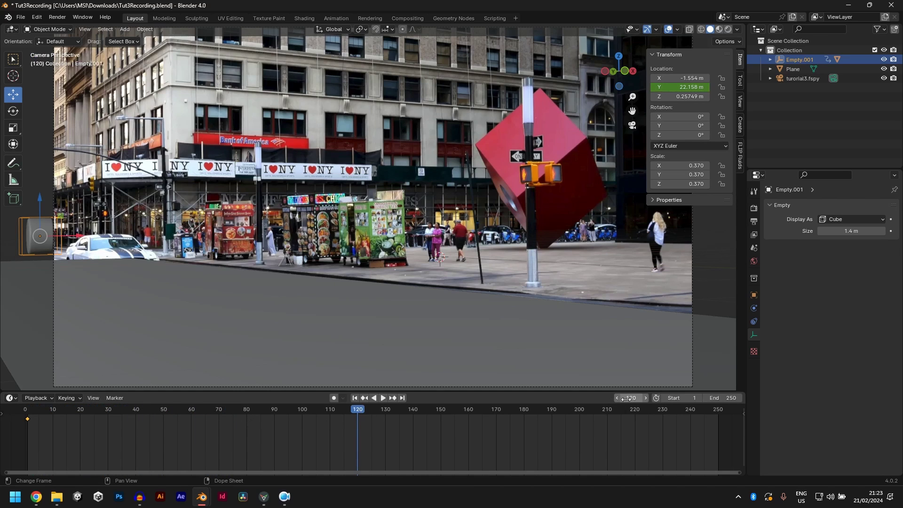
pyautogui.click(721, 398)
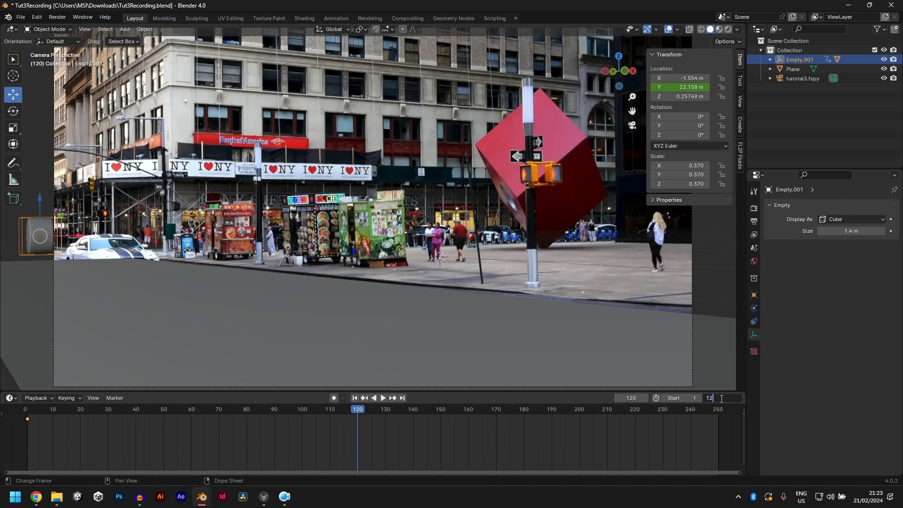
pyautogui.write('120')
pyautogui.press('Return')
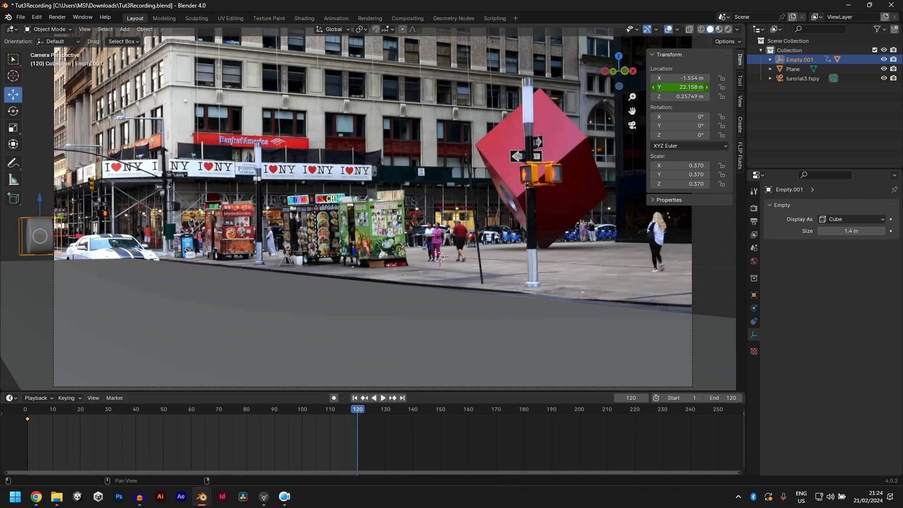
# Step: Keyframe the cylinder's Location Y at -6.4016 m on frame 120 and play it back
pyautogui.moveTo(681, 87); pyautogui.dragTo(652, 89)
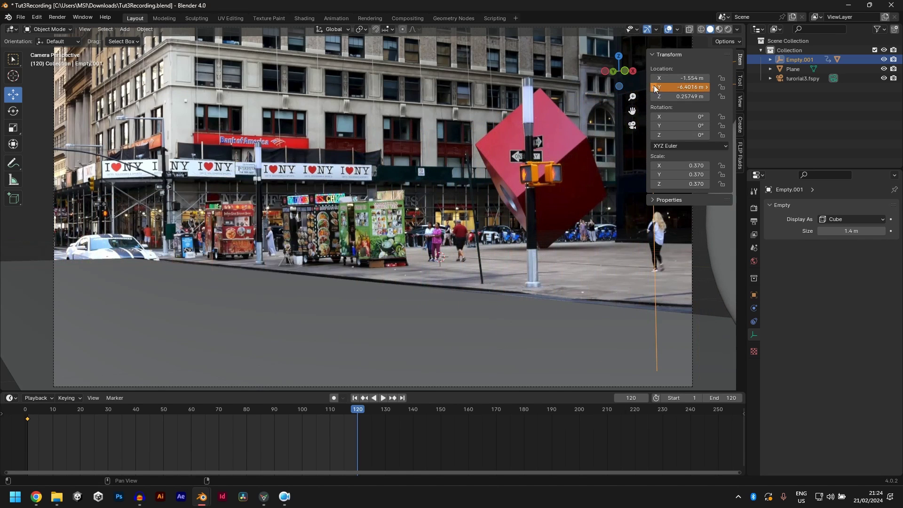
pyautogui.scroll(-3, 633, 197)
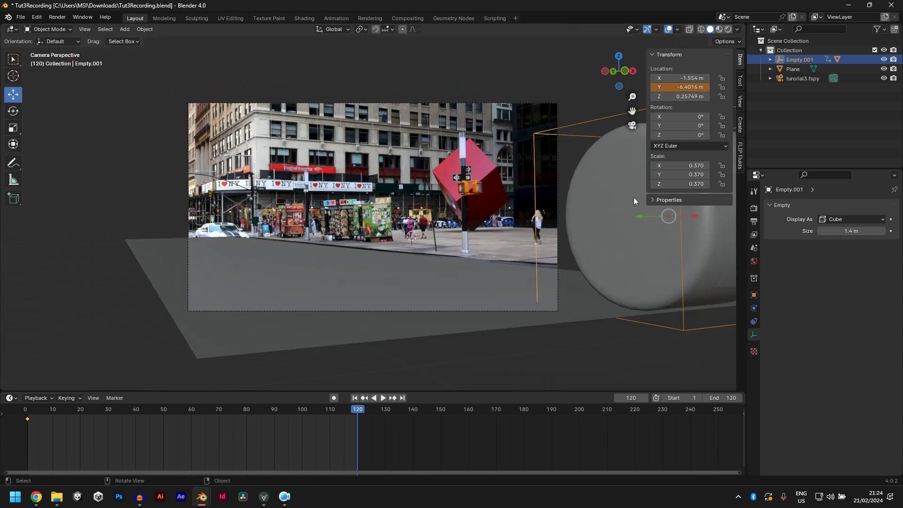
pyautogui.rightClick(680, 88)
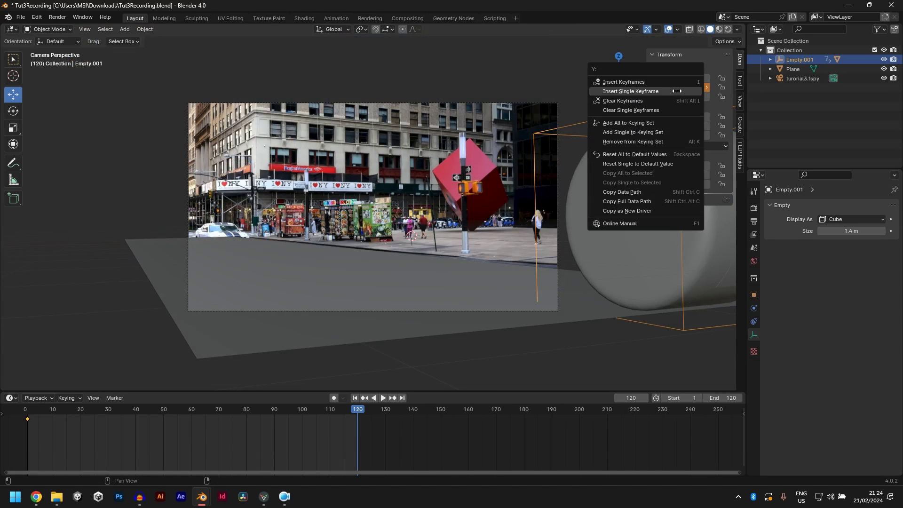
pyautogui.click(677, 91)
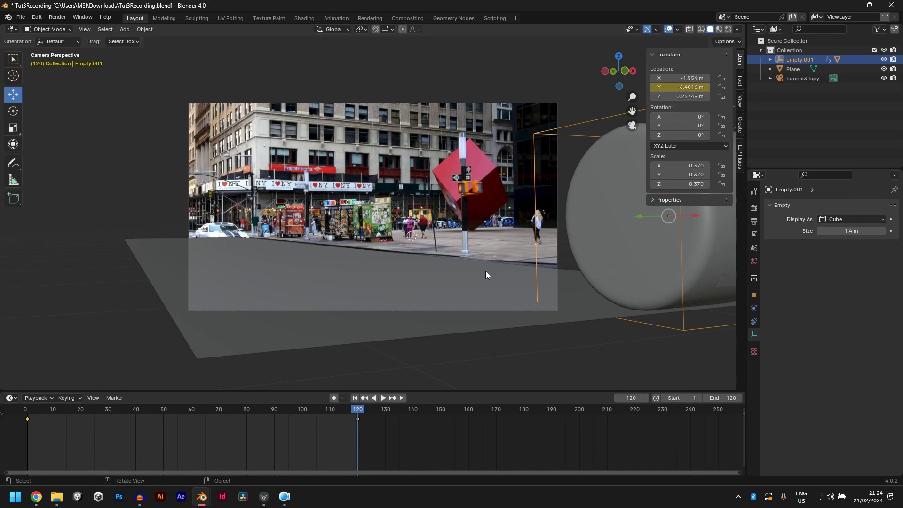
pyautogui.moveTo(300, 417); pyautogui.dragTo(360, 417, button='middle')
pyautogui.press('space')
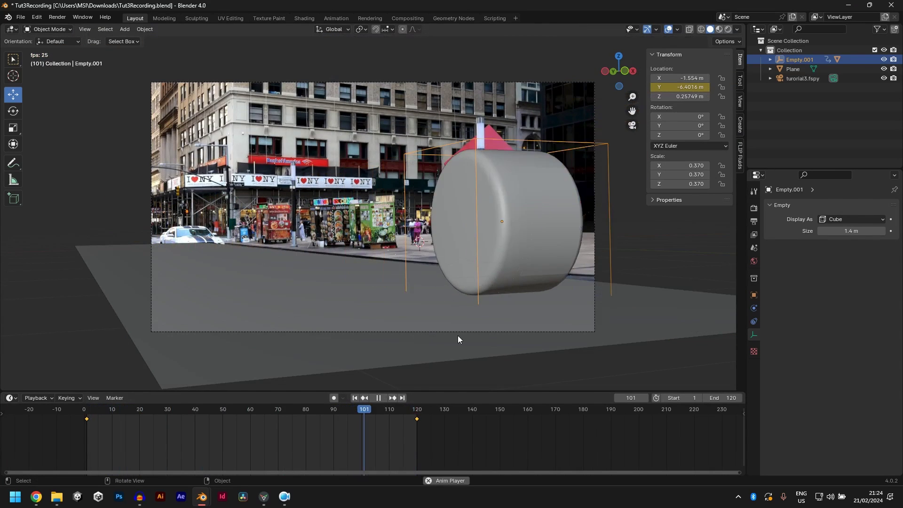
# Step: Scrub the roll and switch the two Y keyframes to Linear interpolation
pyautogui.click(374, 411)
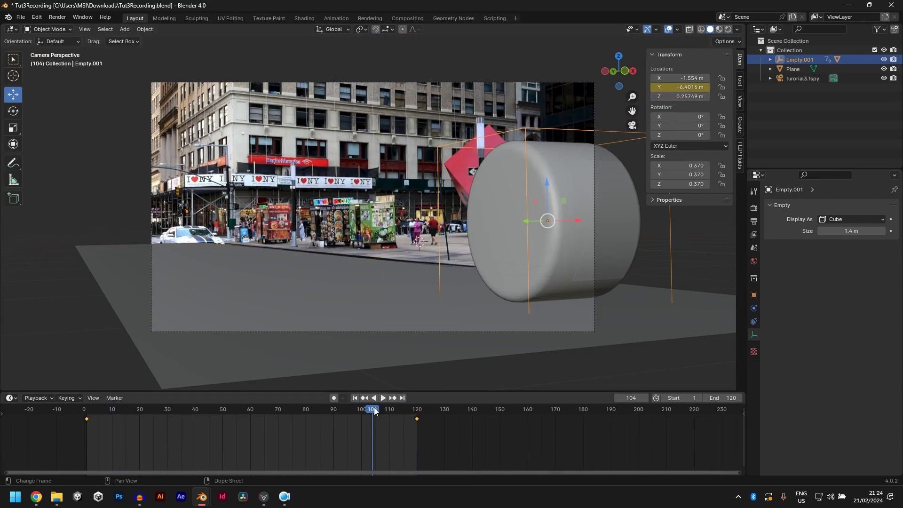
pyautogui.moveTo(375, 411); pyautogui.dragTo(308, 412)
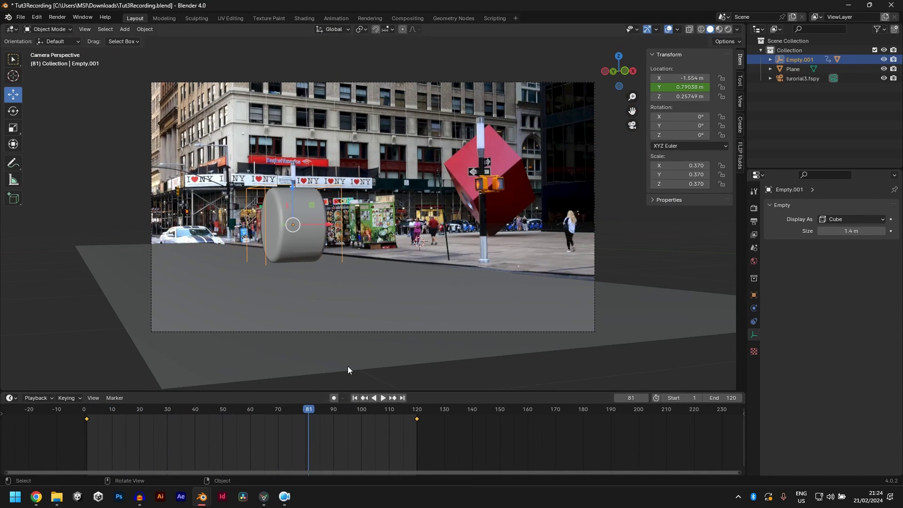
pyautogui.moveTo(357, 389); pyautogui.dragTo(357, 355)
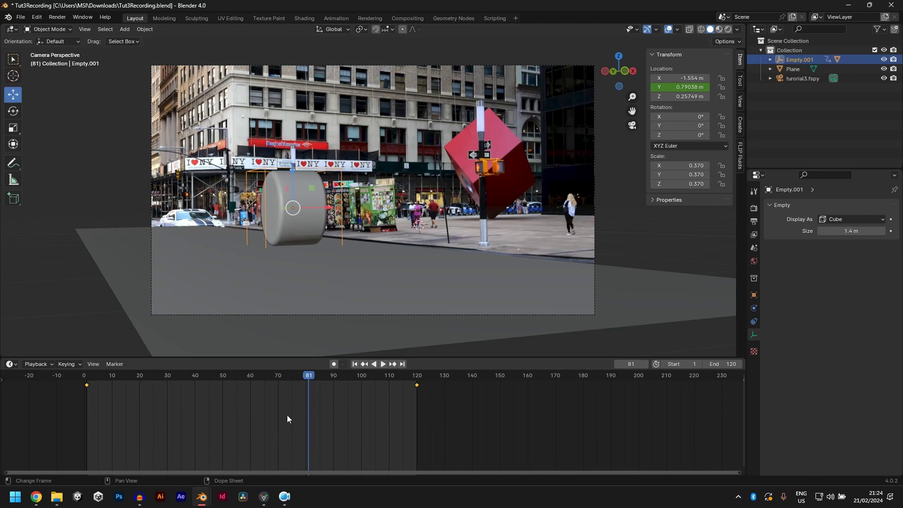
pyautogui.press('t')
pyautogui.click(124, 425)
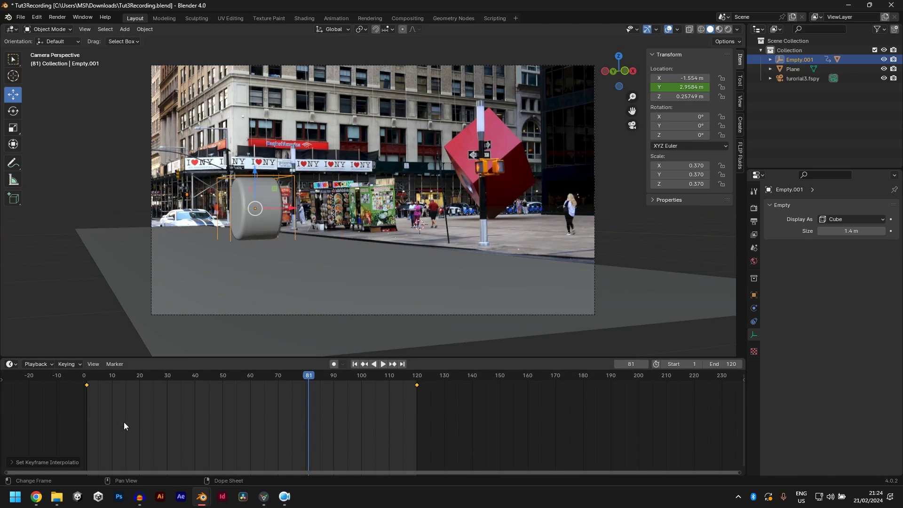
# Step: Play from frame 1 and save Tut3Recording.blend
pyautogui.hotkey('shift', 'Left')
pyautogui.press('space')
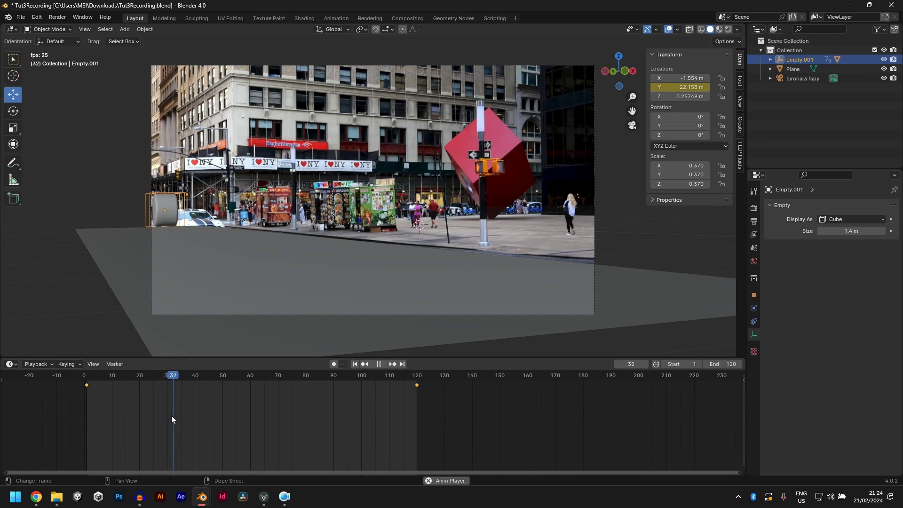
pyautogui.hotkey('ctrl', 's')
pyautogui.moveTo(241, 368); pyautogui.dragTo(158, 372)
pyautogui.press('space')
# Step: Keyframe the cylinder empty's Rotation X at 0° on frame 1
pyautogui.hotkey('shift', 'Left')
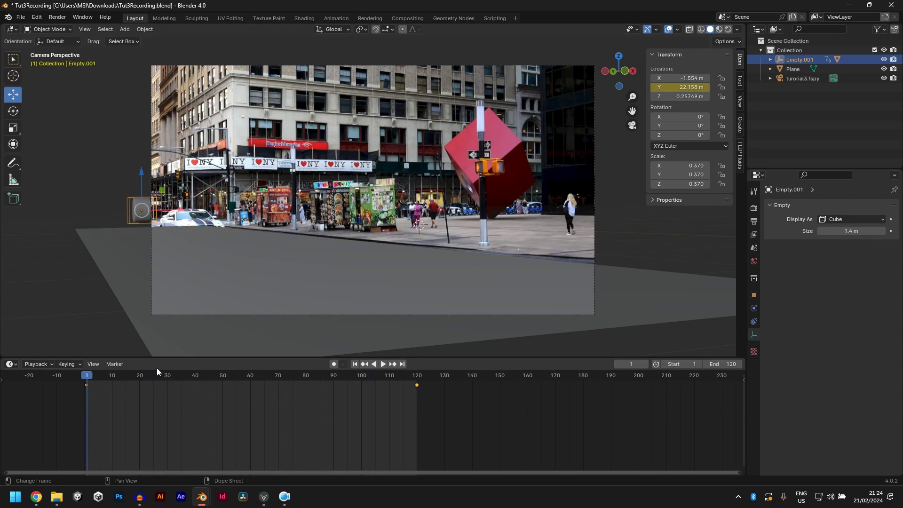
pyautogui.moveTo(325, 194); pyautogui.dragTo(317, 211, button='middle')
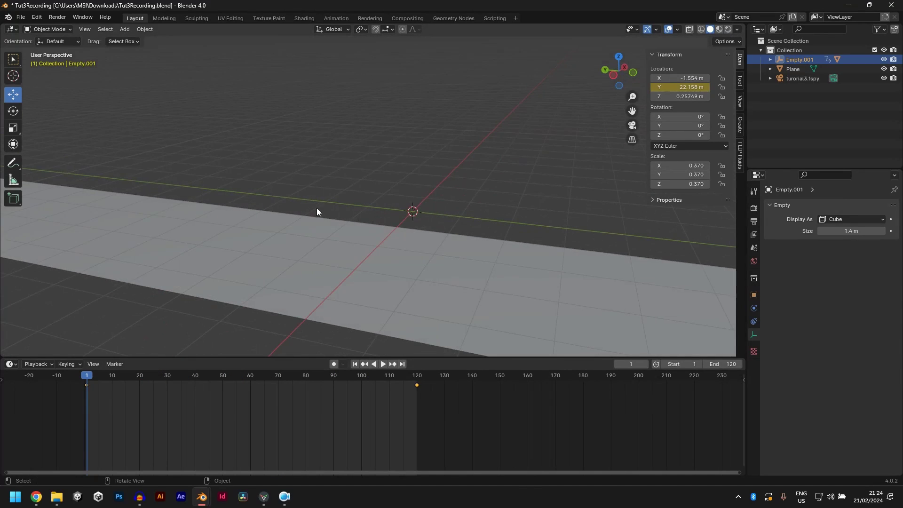
pyautogui.press('KP_Decimal')
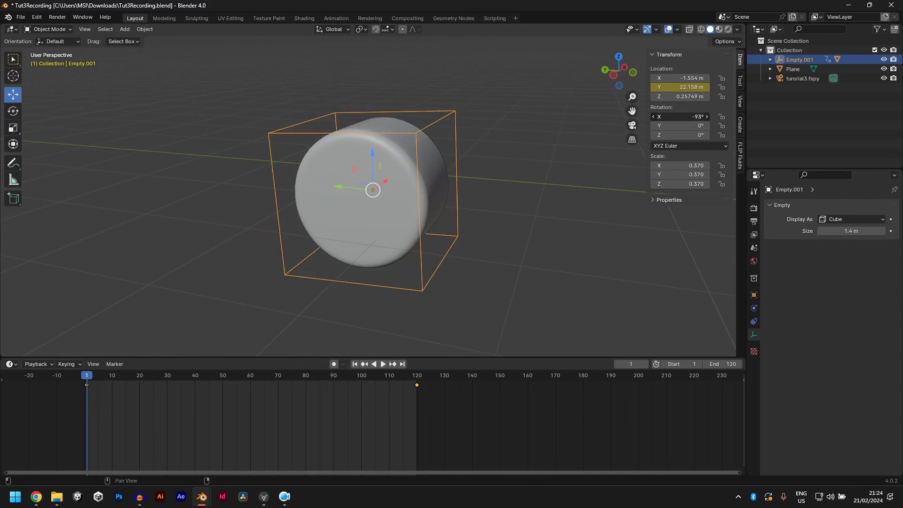
pyautogui.rightClick(660, 116)
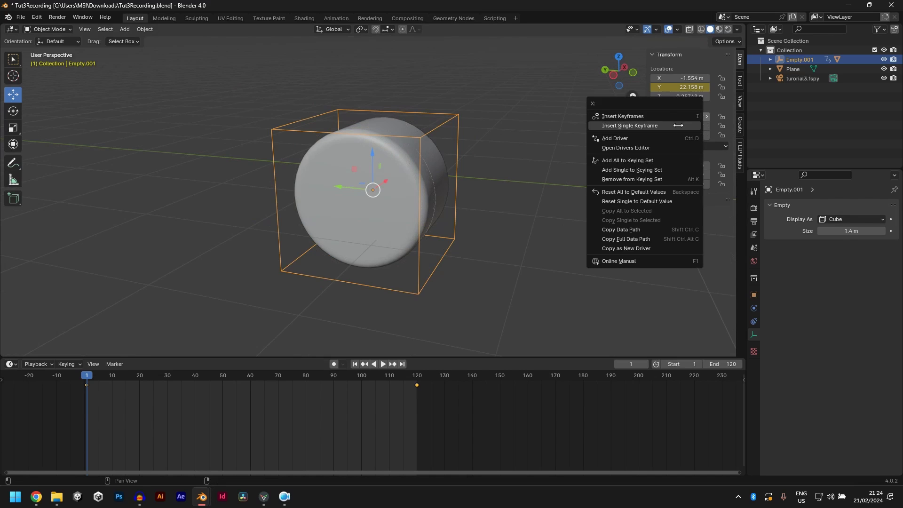
pyautogui.click(616, 124)
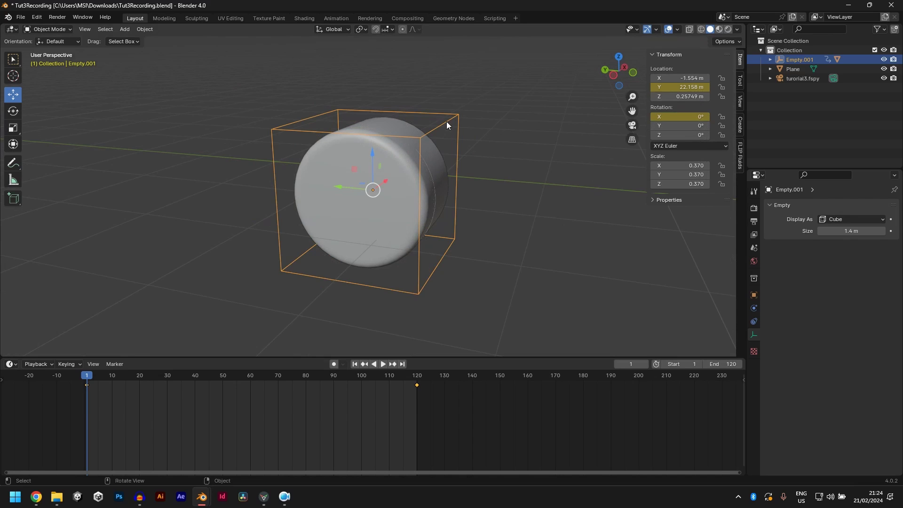
# Step: Reselect the cylinder's control empty and inspect its motion from top and perspective views
pyautogui.click(433, 159)
pyautogui.click(442, 130)
pyautogui.press('r')
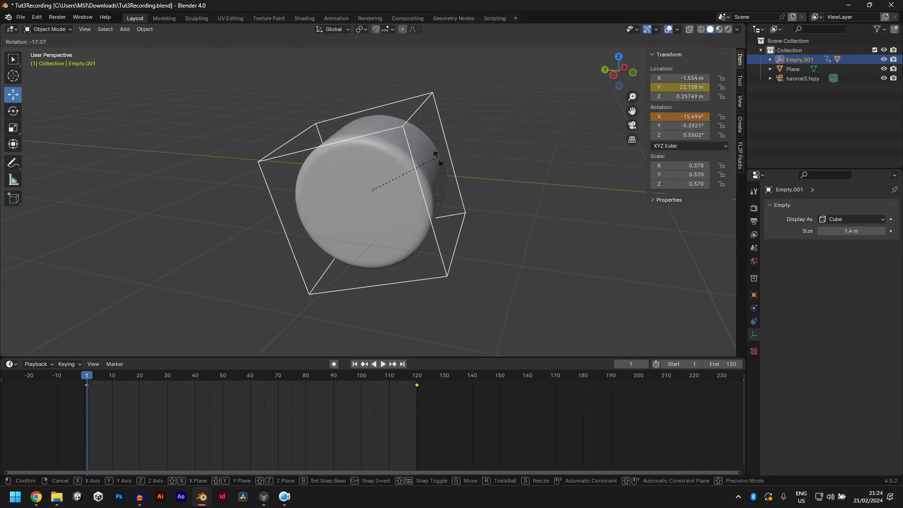
pyautogui.press('Escape')
pyautogui.scroll(-1, 450, 274)
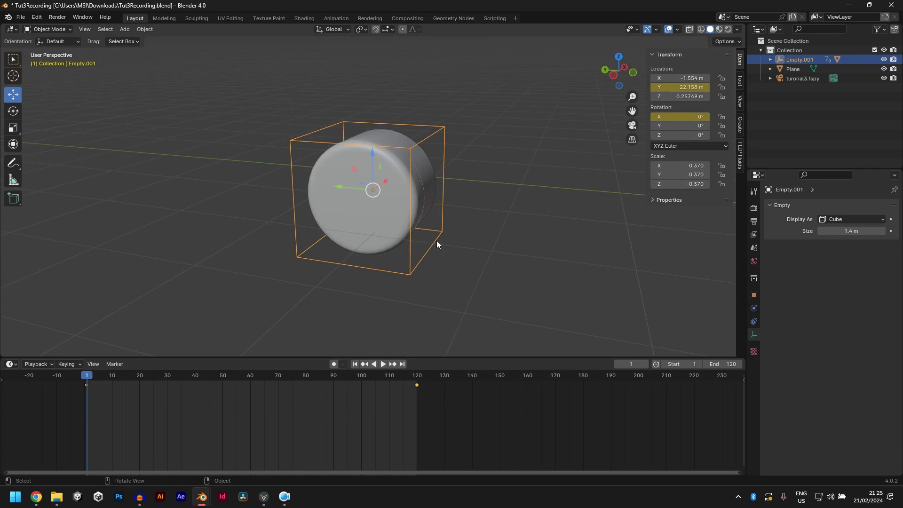
pyautogui.scroll(-4, 425, 234)
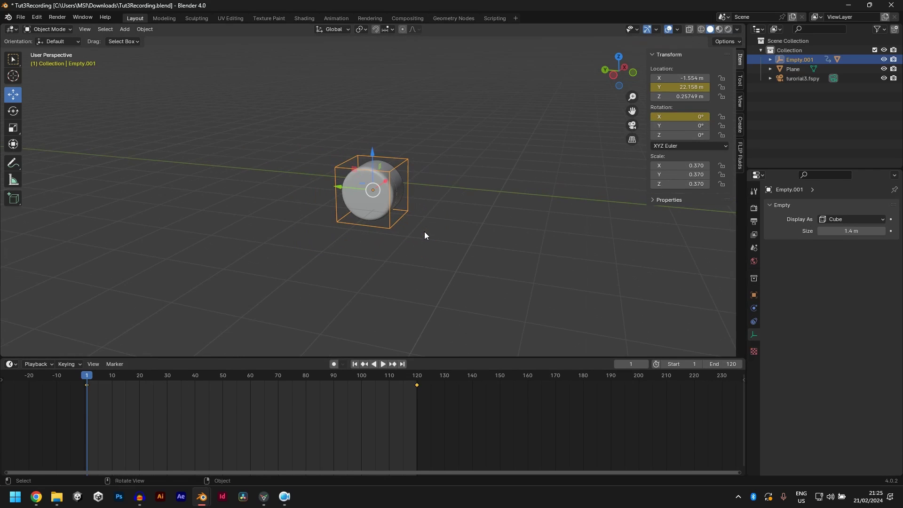
pyautogui.press('KP_7')
pyautogui.scroll(-5, 380, 266)
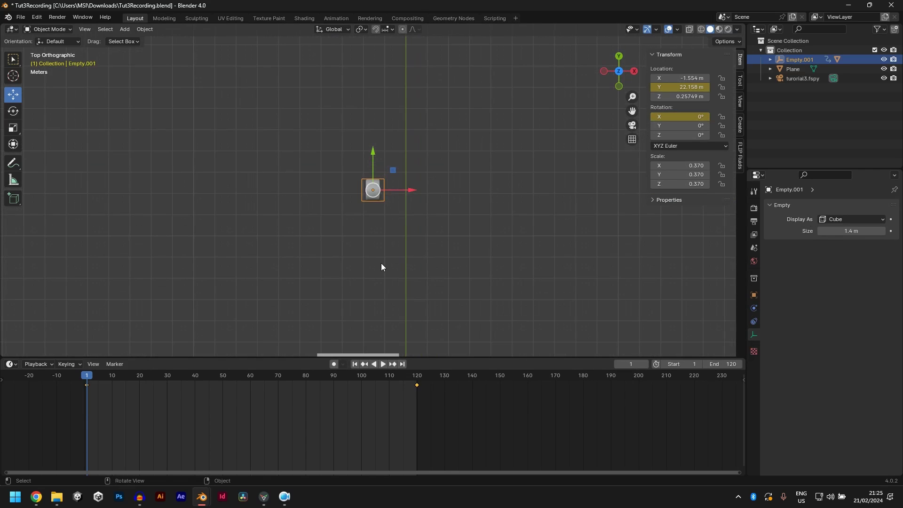
pyautogui.moveTo(376, 268); pyautogui.dragTo(417, 267, button='middle')
pyautogui.moveTo(104, 376); pyautogui.dragTo(146, 382)
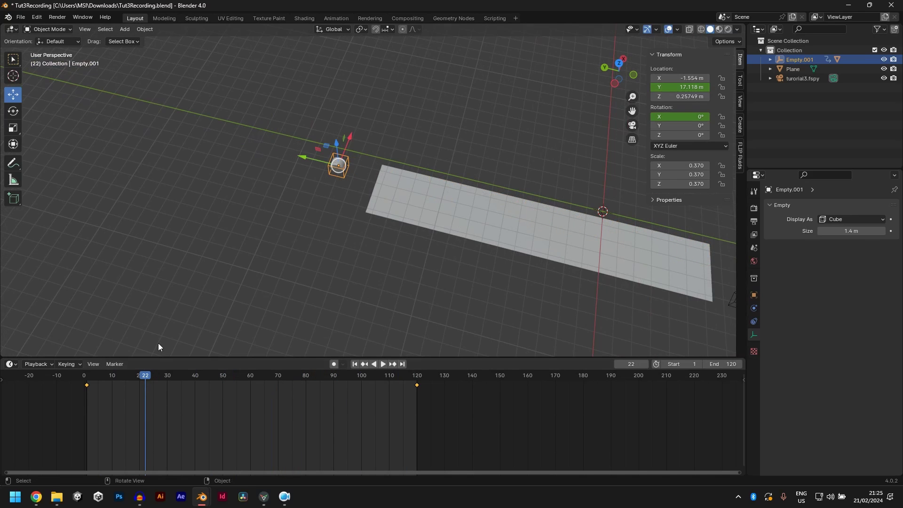
pyautogui.hotkey('shift', 'Left')
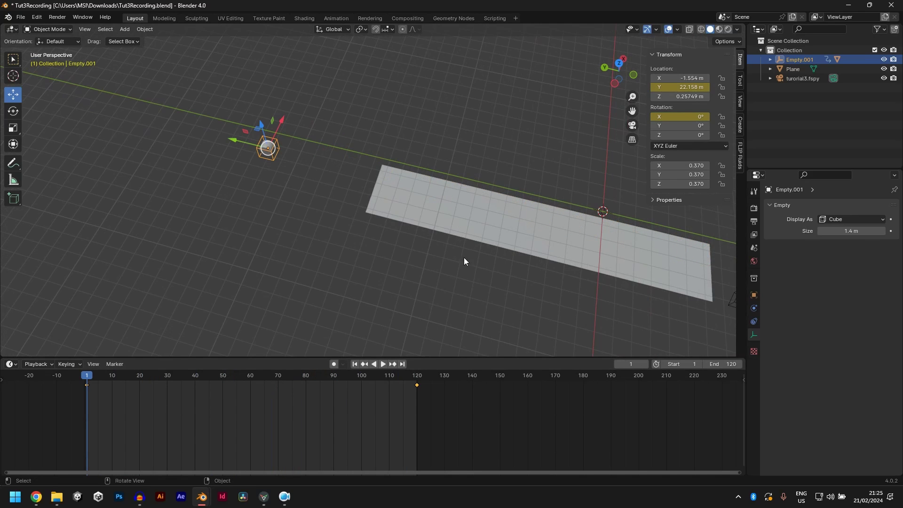
# Step: Set Rotation X to 720° (360*2) on frame 120, keyframe it, and play
pyautogui.hotkey('shift', 'Right')
pyautogui.doubleClick(679, 115)
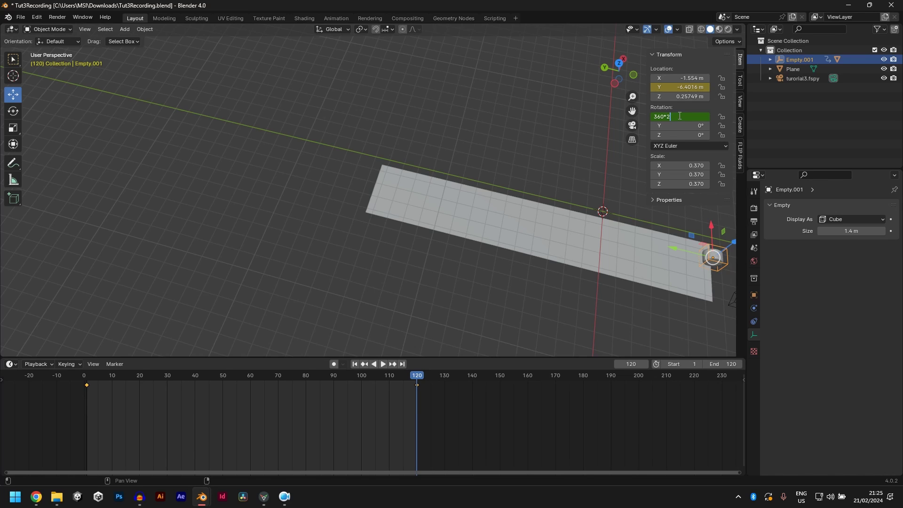
pyautogui.press('Return')
pyautogui.press('i')
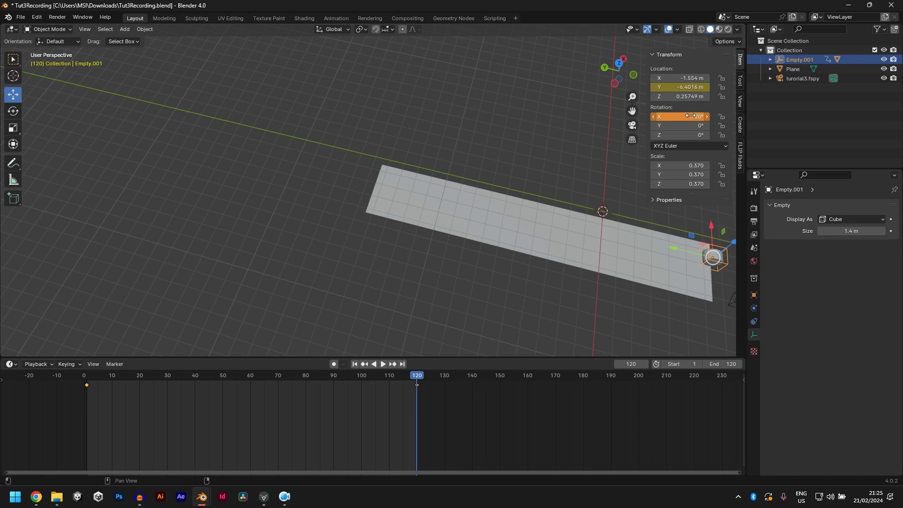
pyautogui.rightClick(690, 116)
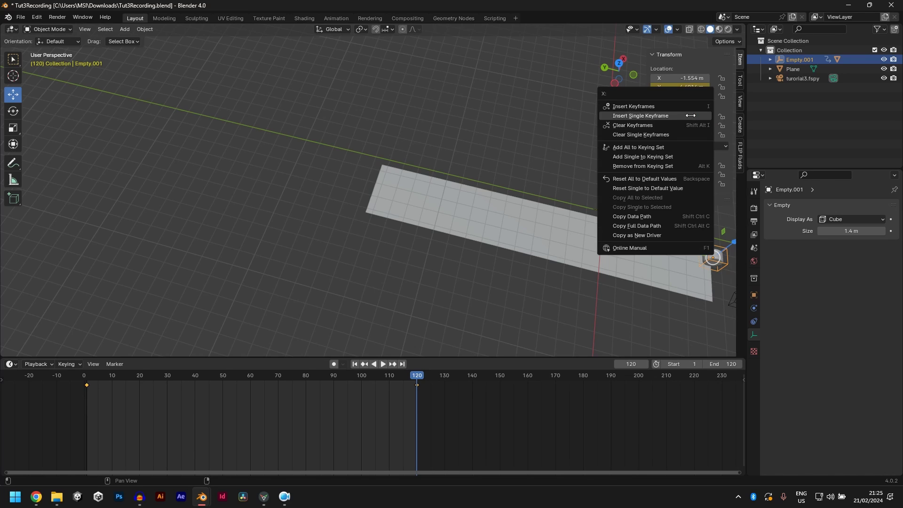
pyautogui.click(689, 115)
pyautogui.press('space')
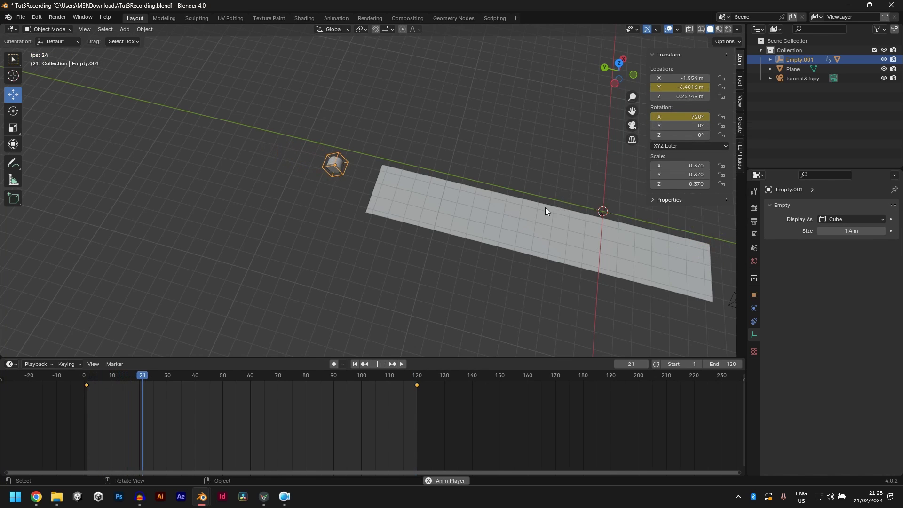
# Step: Make the rotation keyframes Linear and play the spin from frame 1
pyautogui.moveTo(511, 212); pyautogui.dragTo(555, 209, button='middle')
pyautogui.scroll(-2, 554, 209)
pyautogui.press('space')
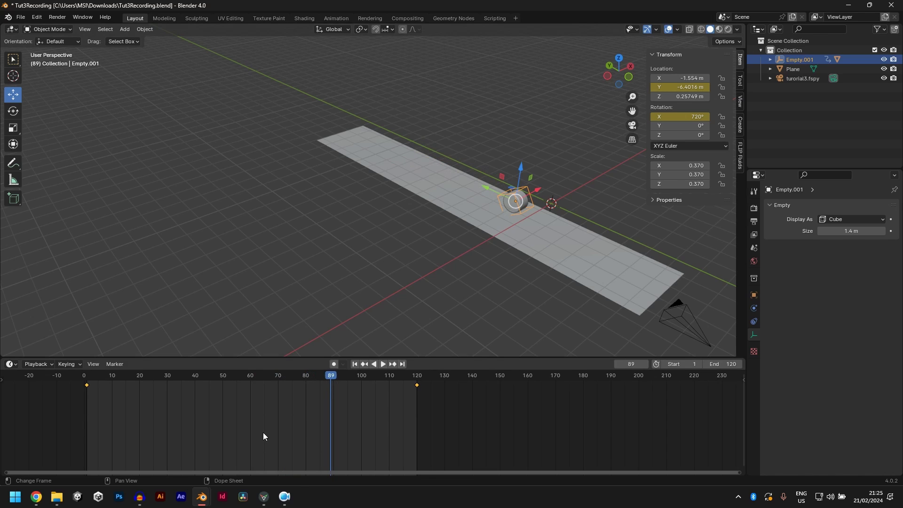
pyautogui.press('t')
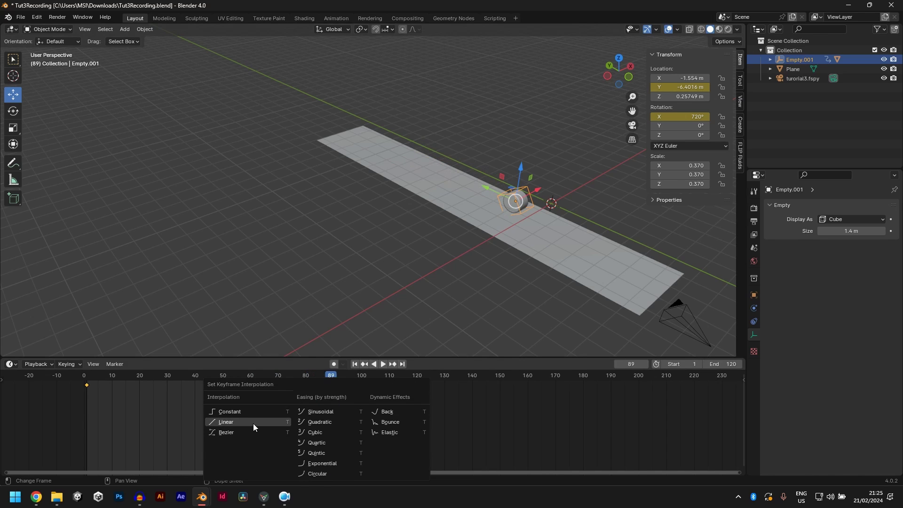
pyautogui.click(253, 423)
pyautogui.hotkey('shift', 'Left')
pyautogui.press('space')
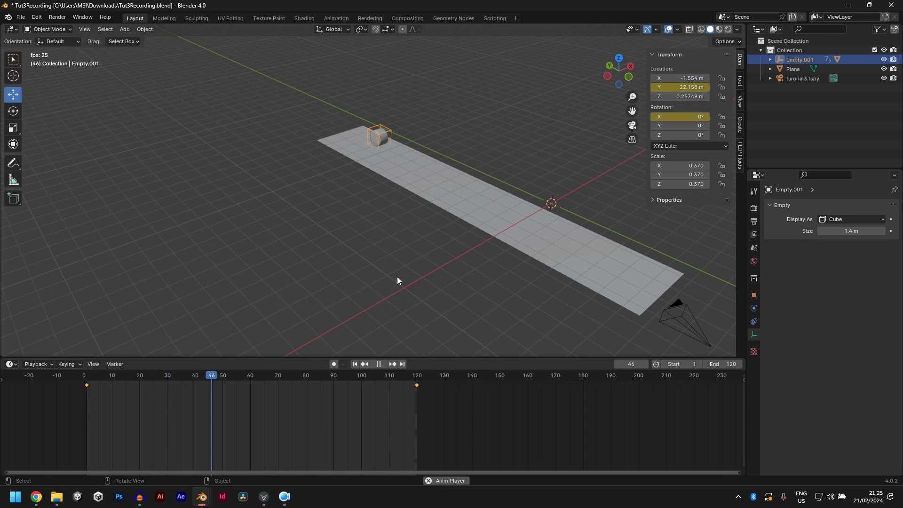
pyautogui.press('space')
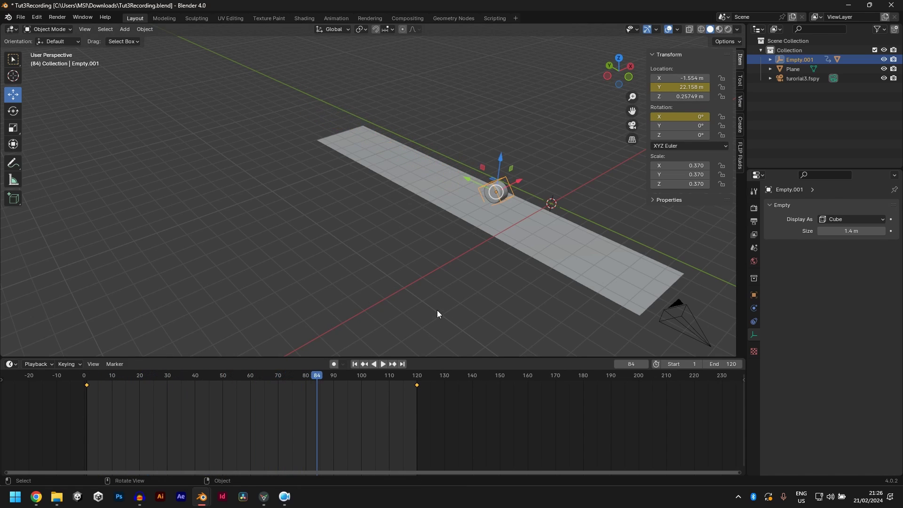
# Step: Raise Rotation X to 1080° (720d+360) on frame 120, replacing its keyframe
pyautogui.hotkey('shift', 'Right')
pyautogui.click(697, 117)
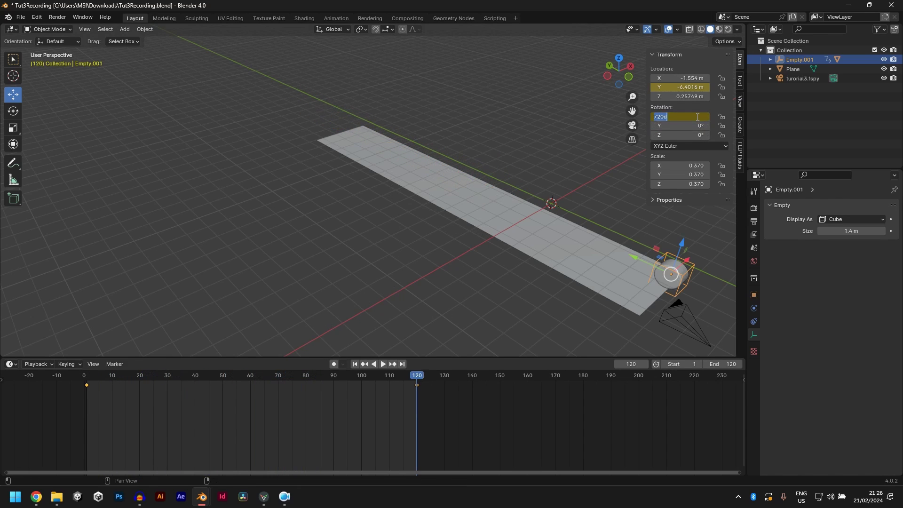
pyautogui.click(697, 117)
pyautogui.write('d+360')
pyautogui.press('Return')
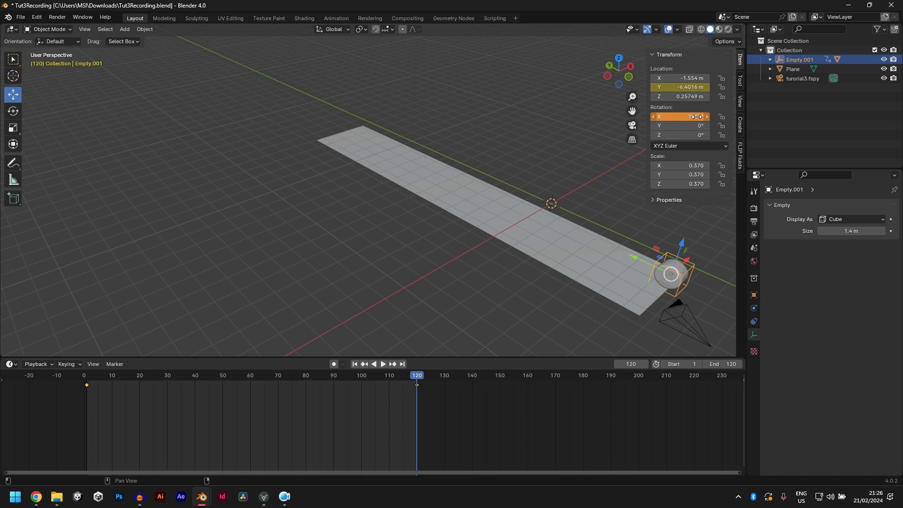
pyautogui.rightClick(696, 117)
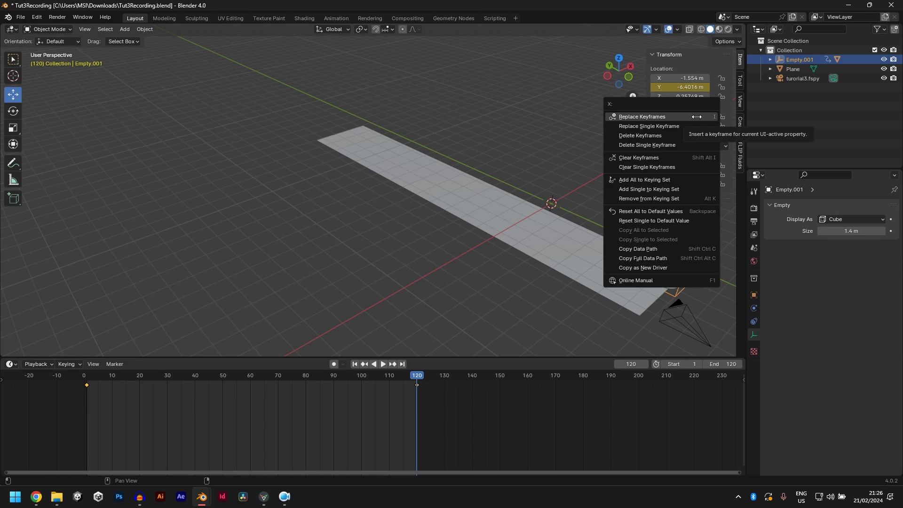
pyautogui.click(683, 126)
# Step: Play the animation through the matched camera view and save the file
pyautogui.press('space')
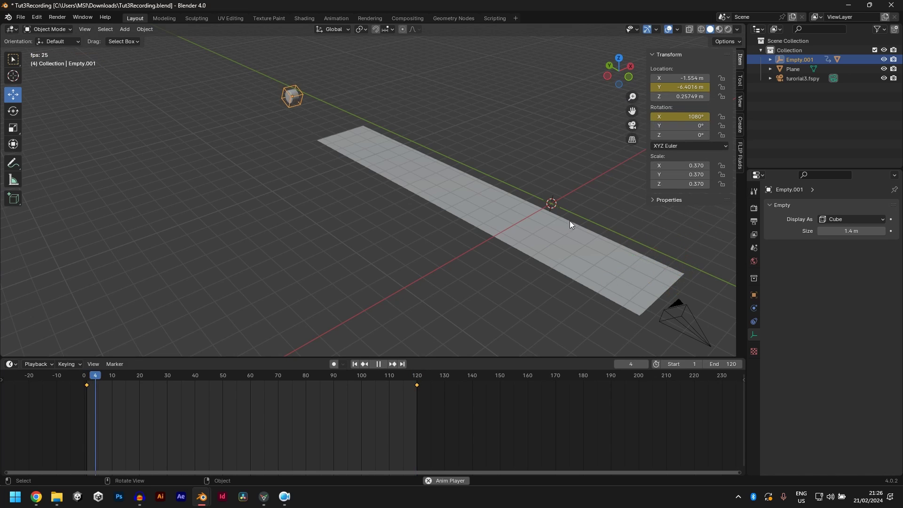
pyautogui.scroll(4, 473, 174)
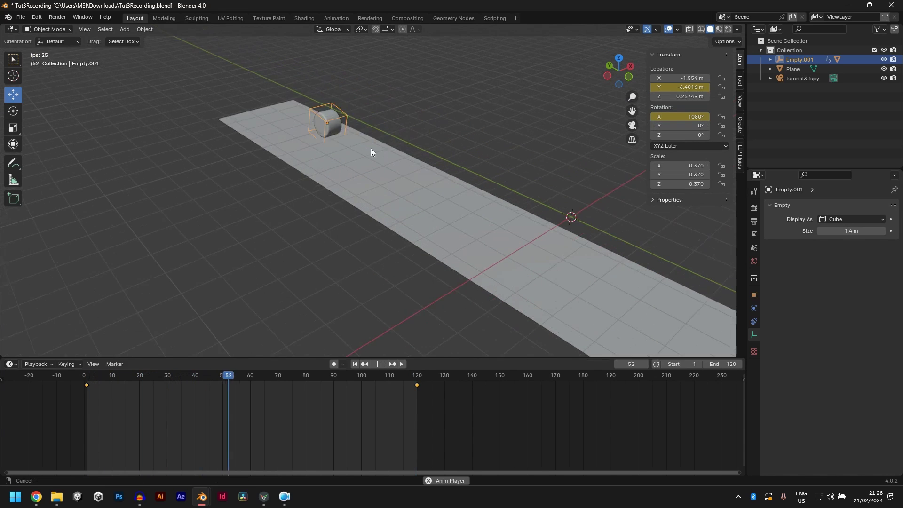
pyautogui.scroll(-4, 423, 205)
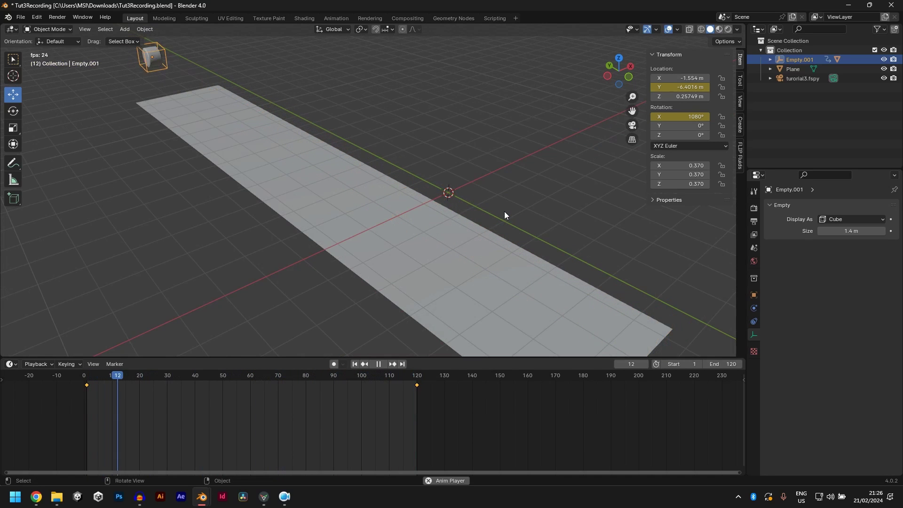
pyautogui.press('KP_0')
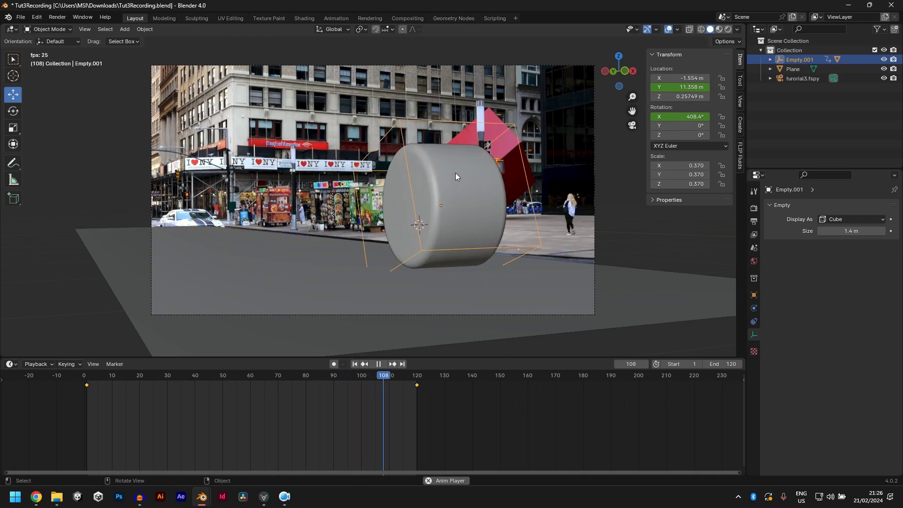
pyautogui.press('space')
pyautogui.hotkey('ctrl', 's')
# Step: Switch the viewport to Rendered shading and the render engine to Cycles
pyautogui.moveTo(179, 376); pyautogui.dragTo(217, 375)
pyautogui.click(728, 29)
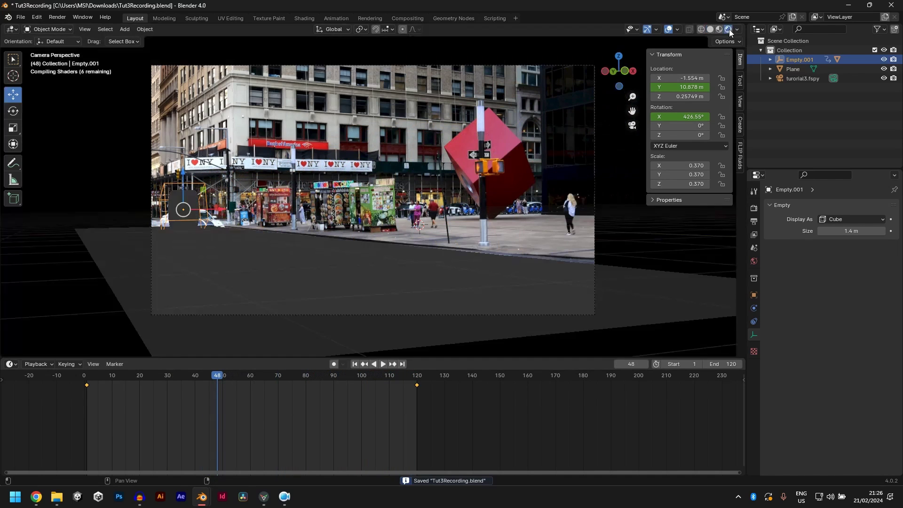
pyautogui.click(753, 208)
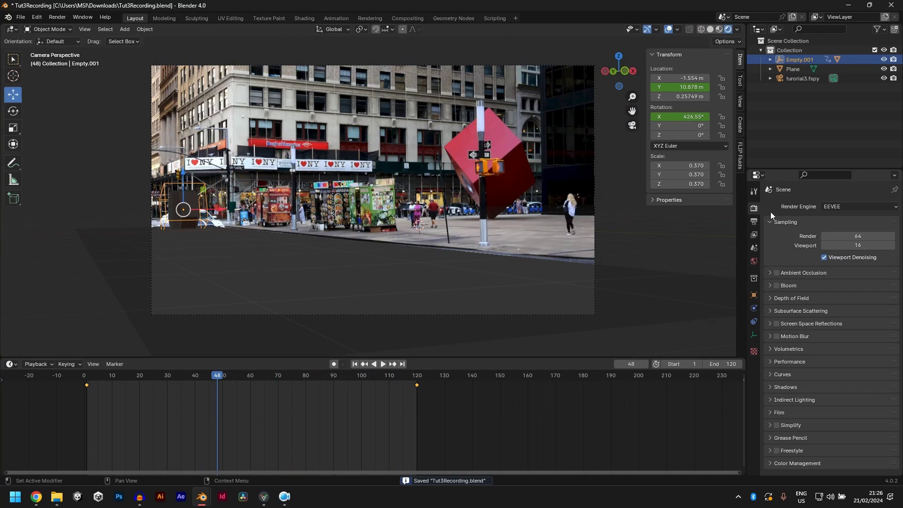
pyautogui.click(843, 206)
pyautogui.click(842, 238)
# Step: Light the World with the schadowplatz_2k.hdr environment texture and save the file
pyautogui.hotkey('alt', 'Tab')
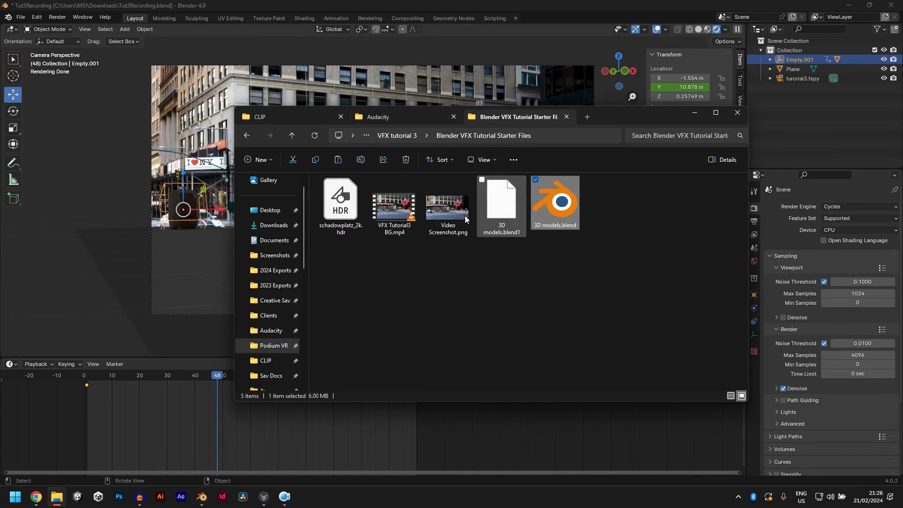
pyautogui.click(582, 15)
pyautogui.click(754, 261)
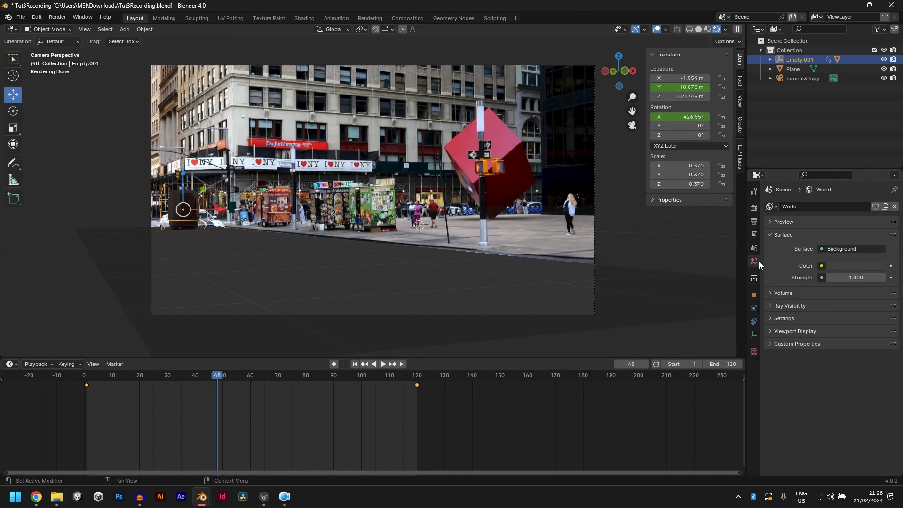
pyautogui.click(822, 266)
pyautogui.click(645, 308)
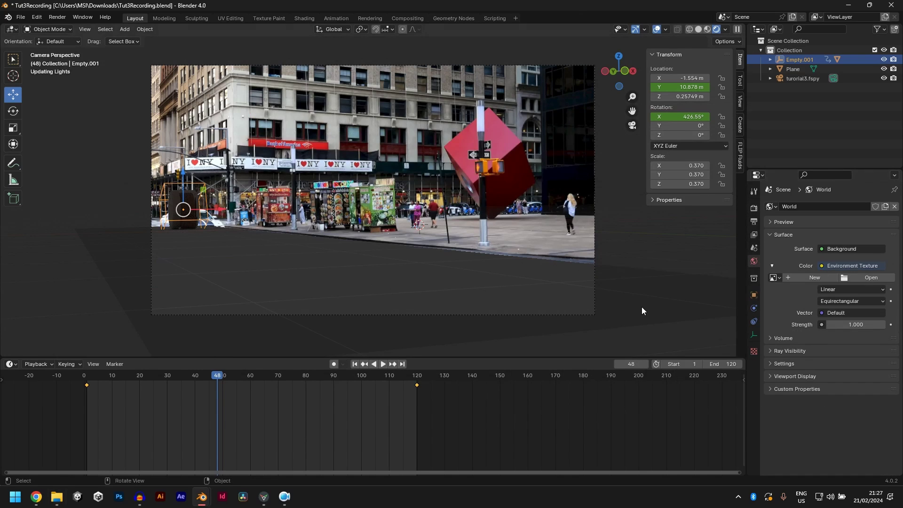
pyautogui.click(846, 278)
pyautogui.click(447, 212)
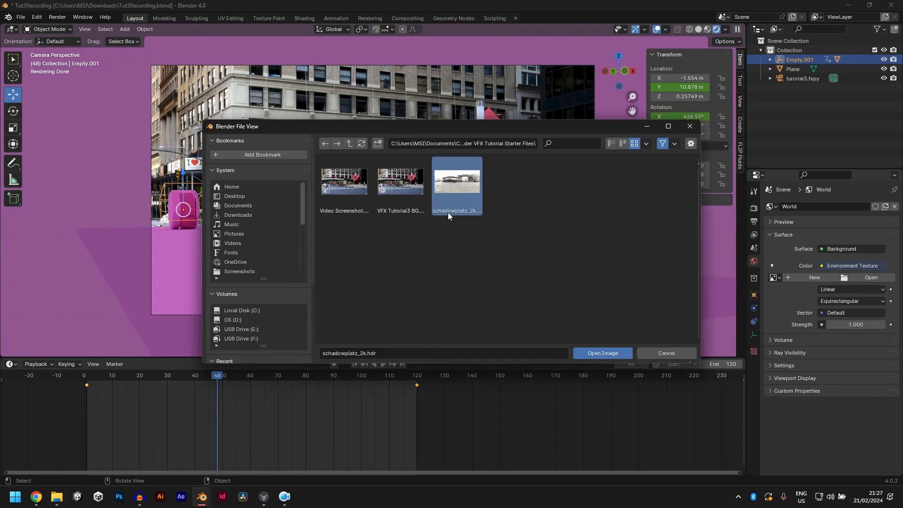
pyautogui.click(593, 353)
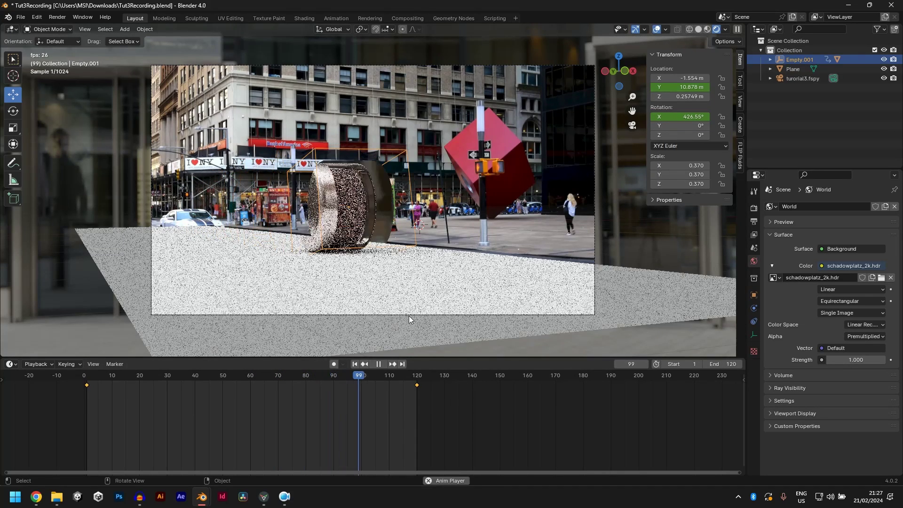
pyautogui.press('space')
pyautogui.hotkey('ctrl', 's')
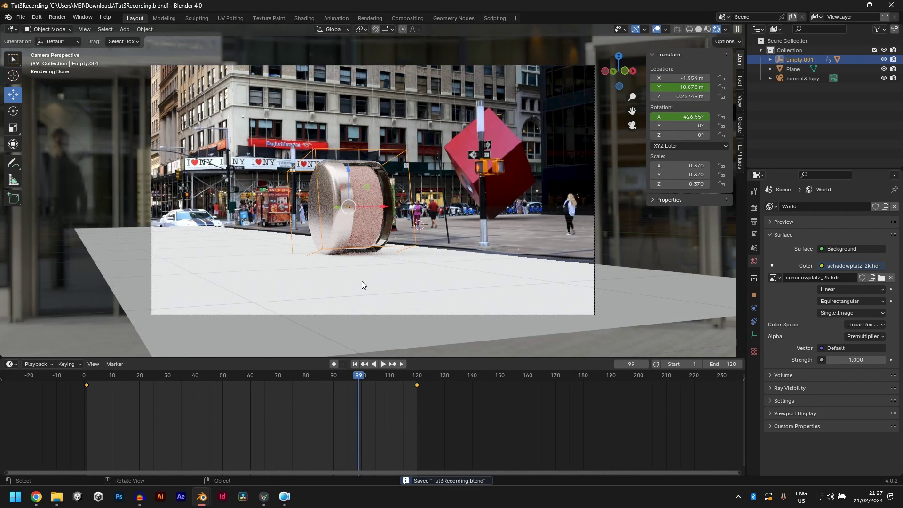
# Step: Make the ground plane a Shadow Catcher in its visibility settings
pyautogui.click(304, 268)
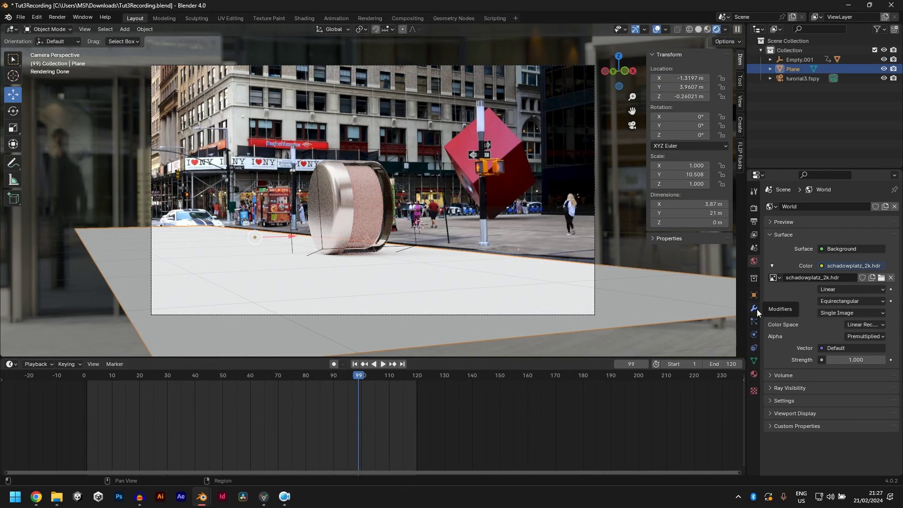
pyautogui.click(755, 295)
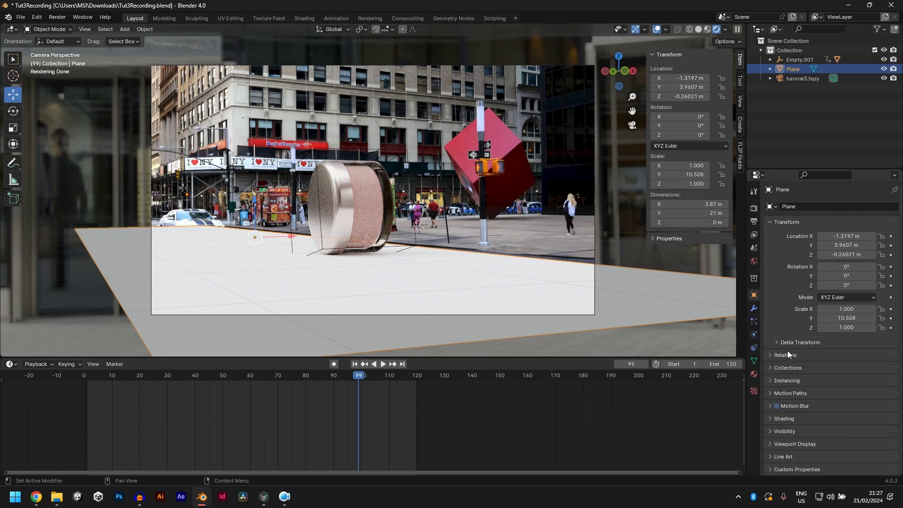
pyautogui.click(771, 430)
pyautogui.scroll(-6, 780, 385)
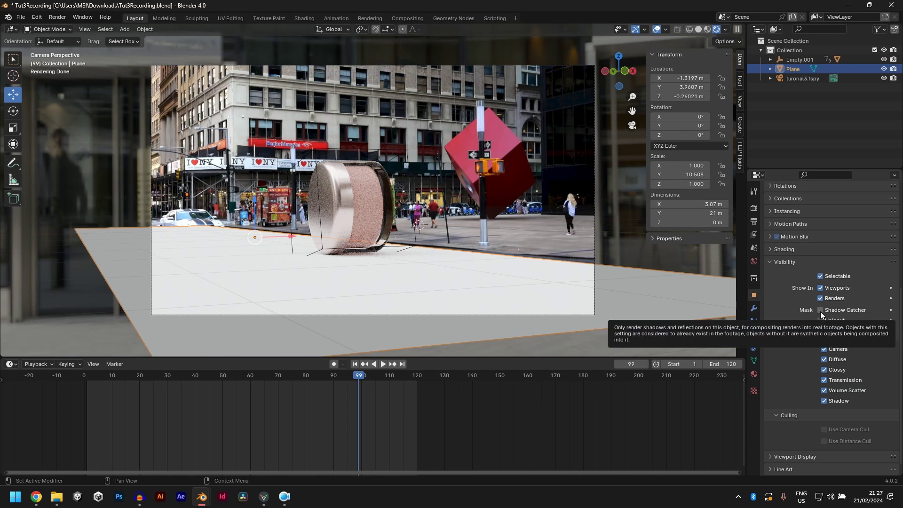
pyautogui.click(820, 310)
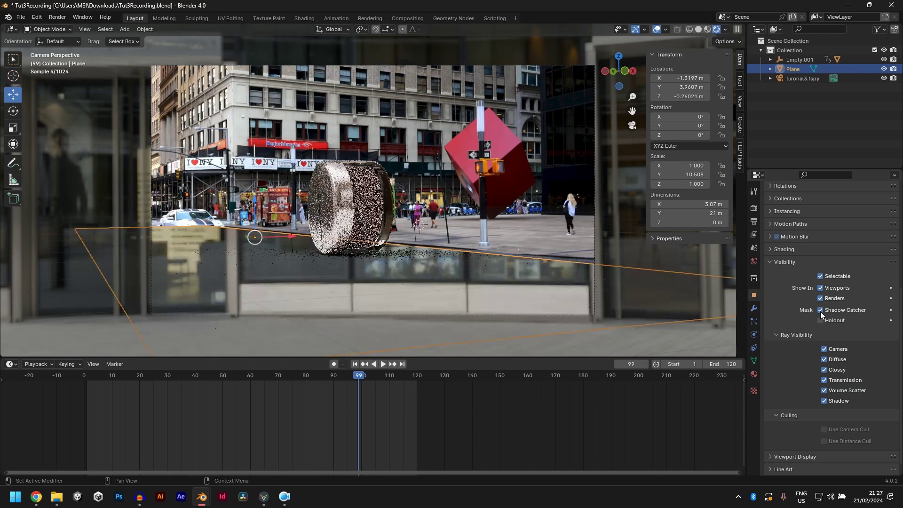
# Step: Set the film to Transparent, deselect the plane, and return to frame 52
pyautogui.click(541, 210)
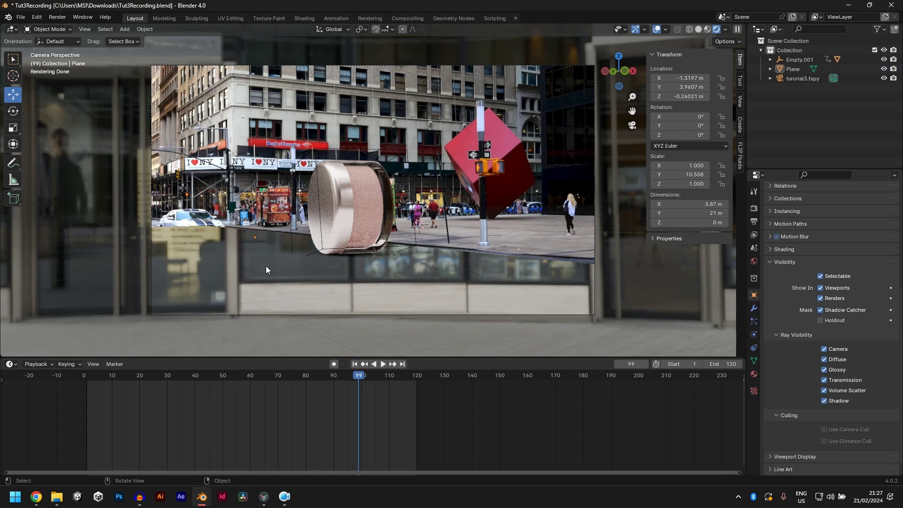
pyautogui.click(186, 261)
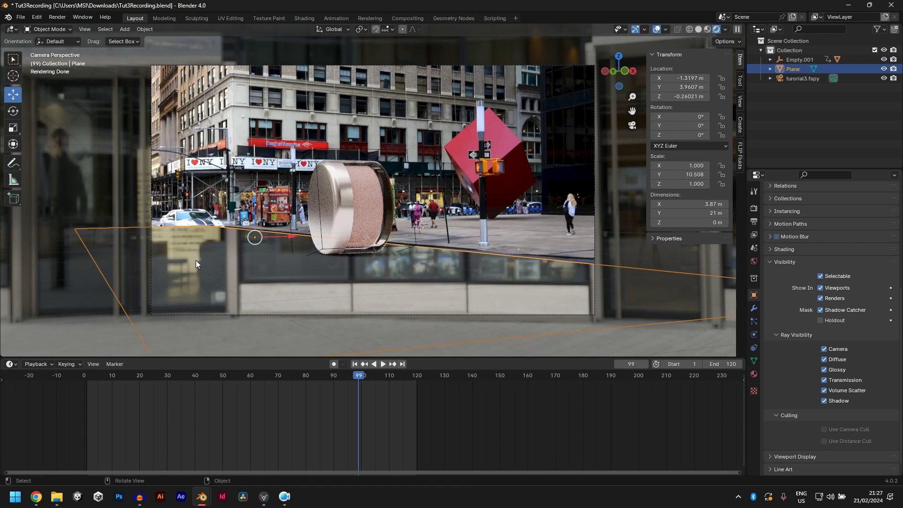
pyautogui.click(754, 209)
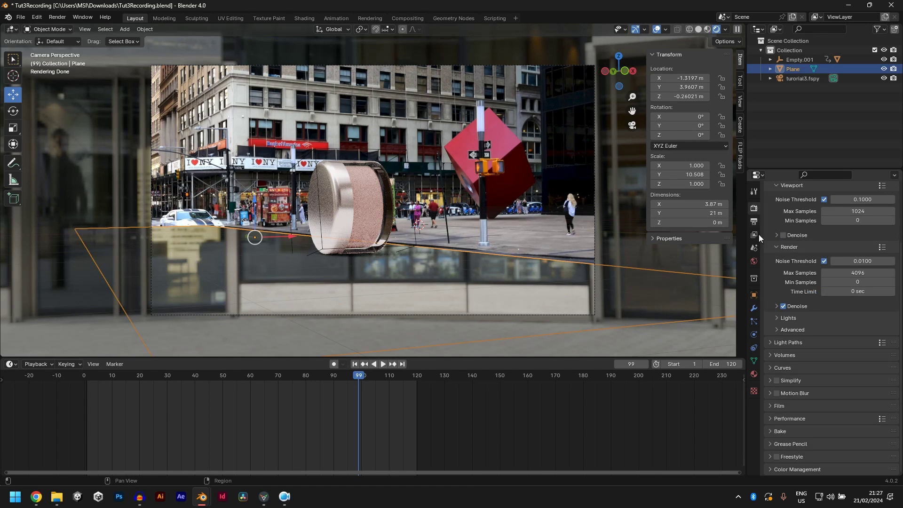
pyautogui.click(774, 406)
pyautogui.scroll(-5, 776, 394)
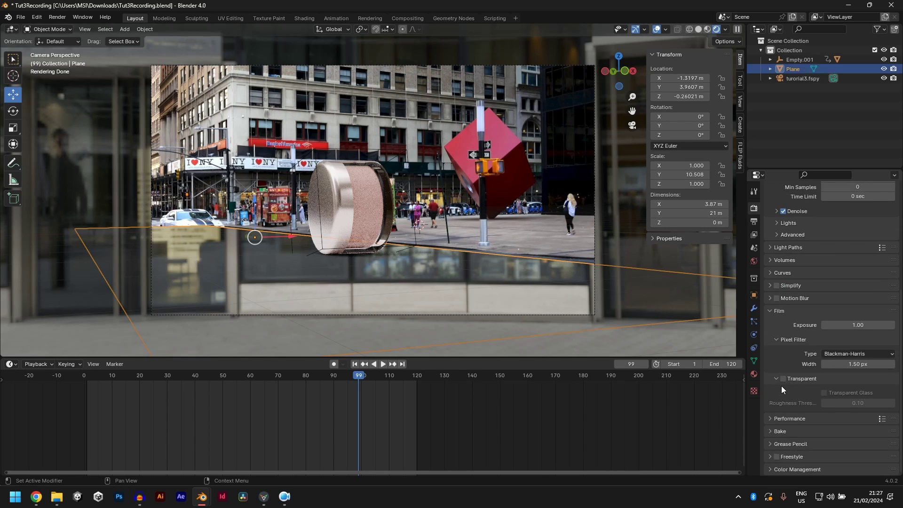
pyautogui.click(783, 378)
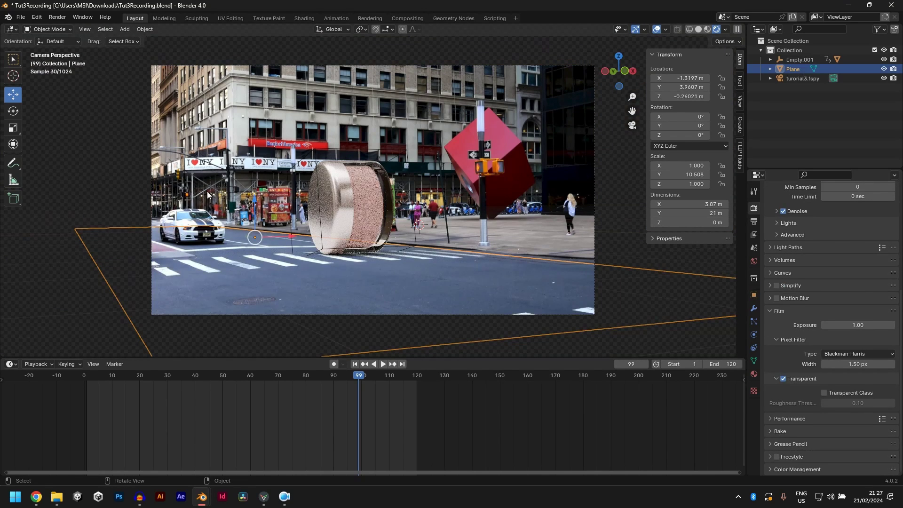
pyautogui.click(207, 194)
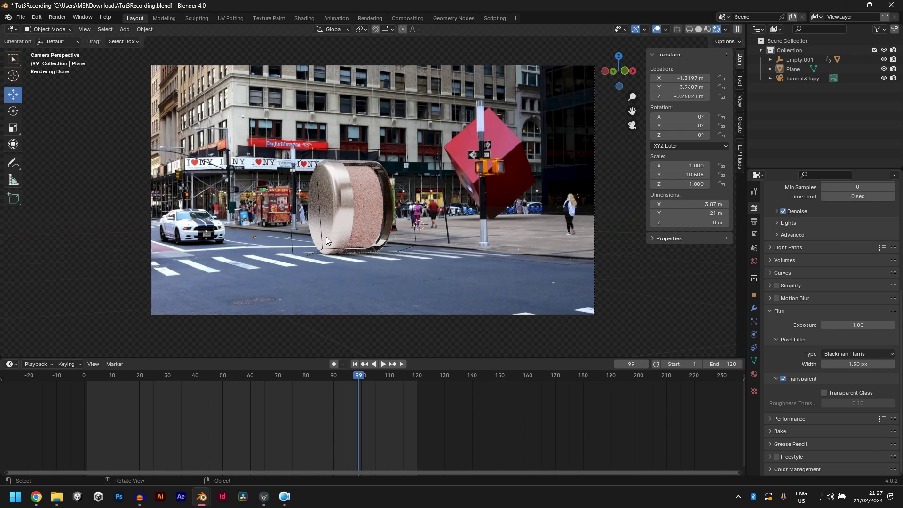
pyautogui.click(228, 375)
# Step: Step and scrub the playback through frames 101–108 to check the roll
pyautogui.press('space')
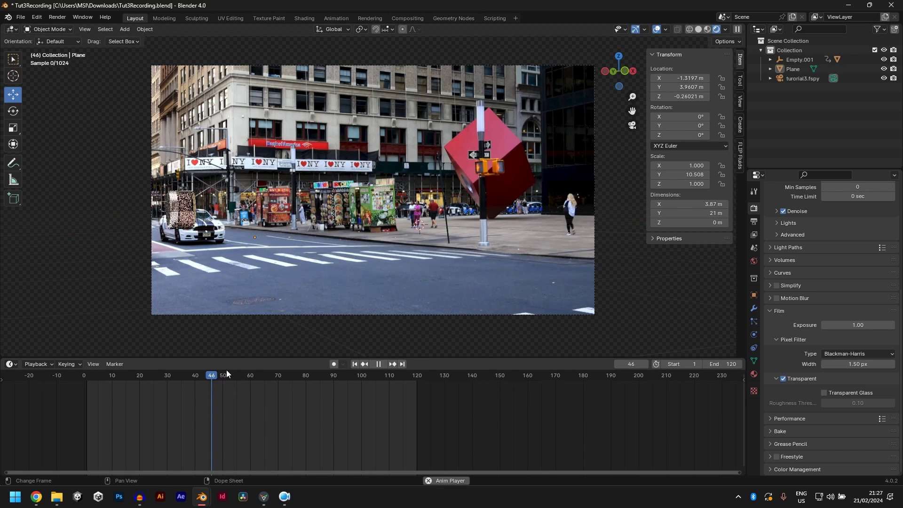
pyautogui.press('space')
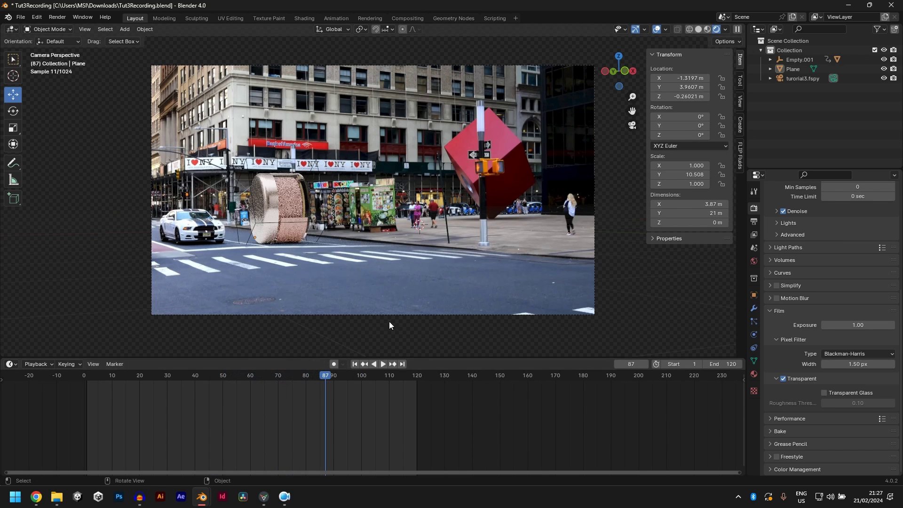
pyautogui.press('space')
pyautogui.press('space')
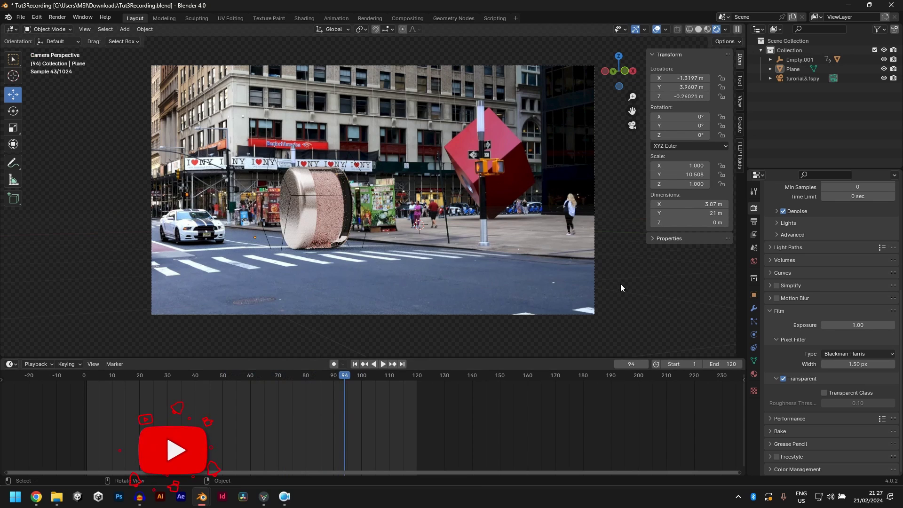
pyautogui.press('space')
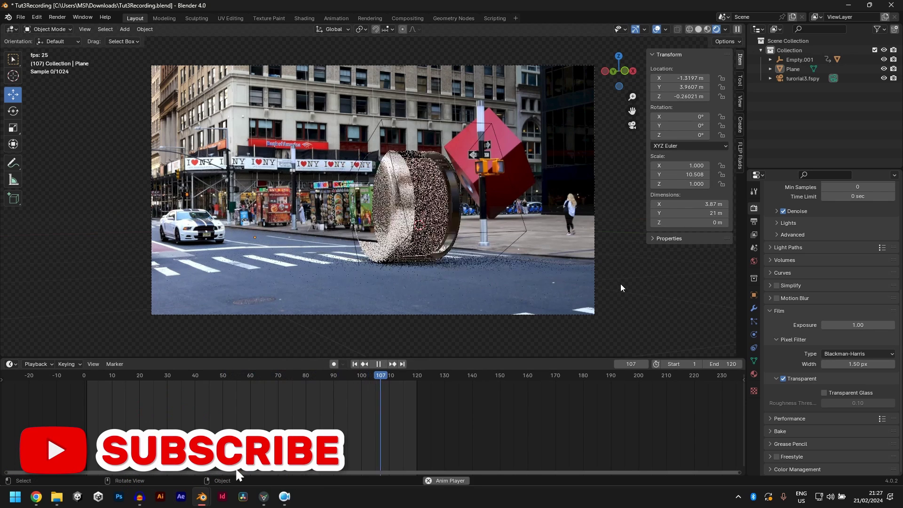
pyautogui.press('space')
pyautogui.press('space')
pyautogui.press('space')
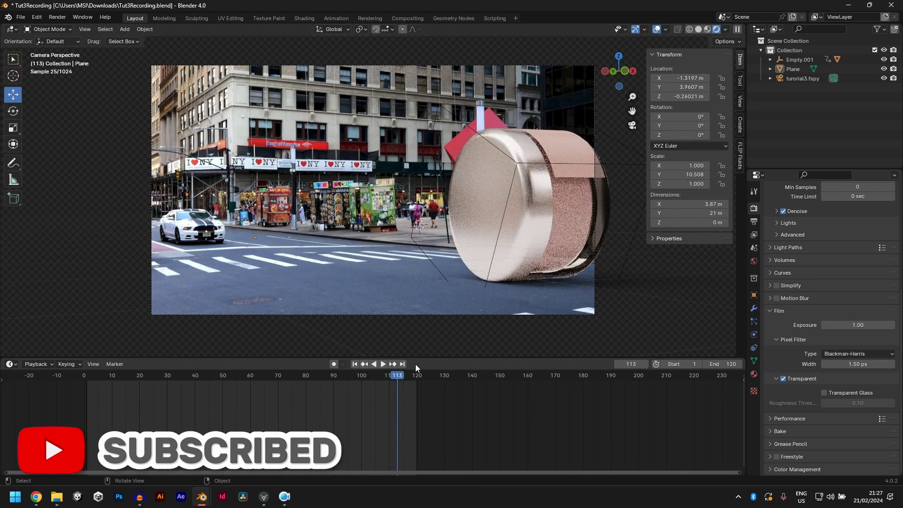
pyautogui.moveTo(399, 377); pyautogui.dragTo(367, 380)
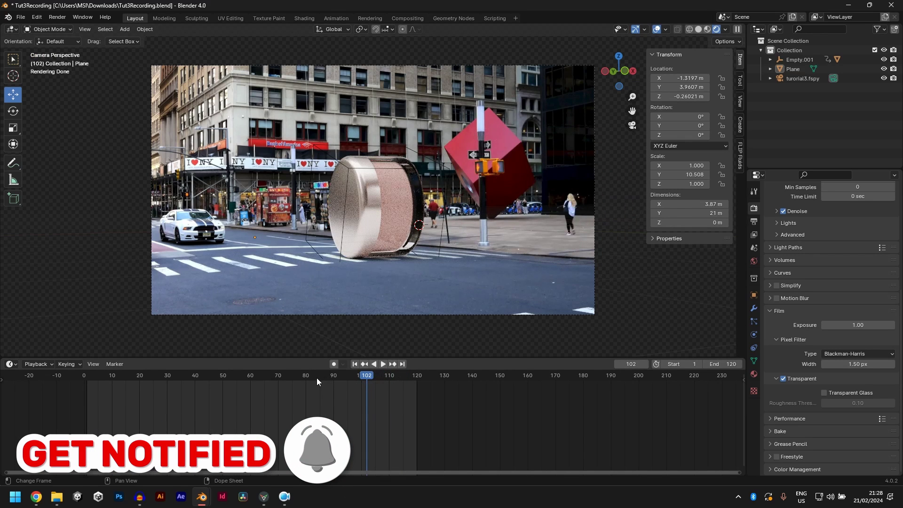
pyautogui.moveTo(314, 377); pyautogui.dragTo(365, 402)
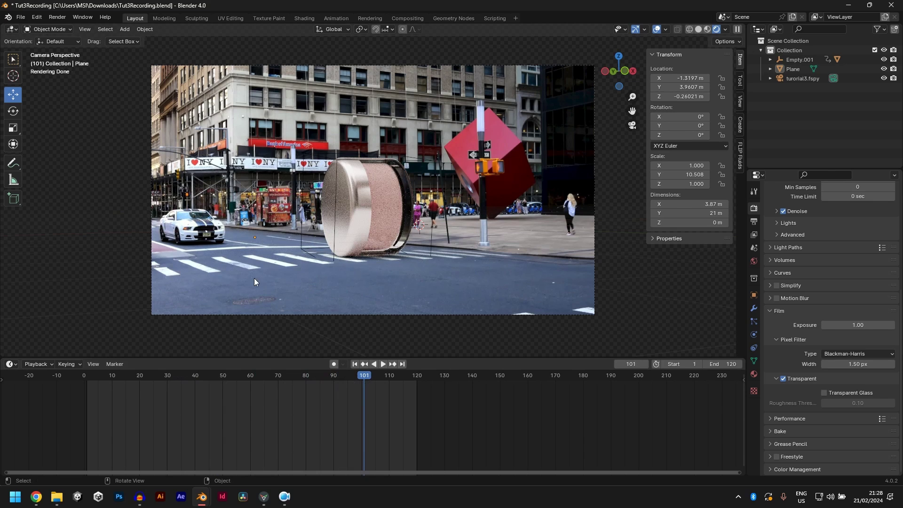
# Step: Check frames 84, 77 and 70, then switch the viewport to Solid shading
pyautogui.click(317, 377)
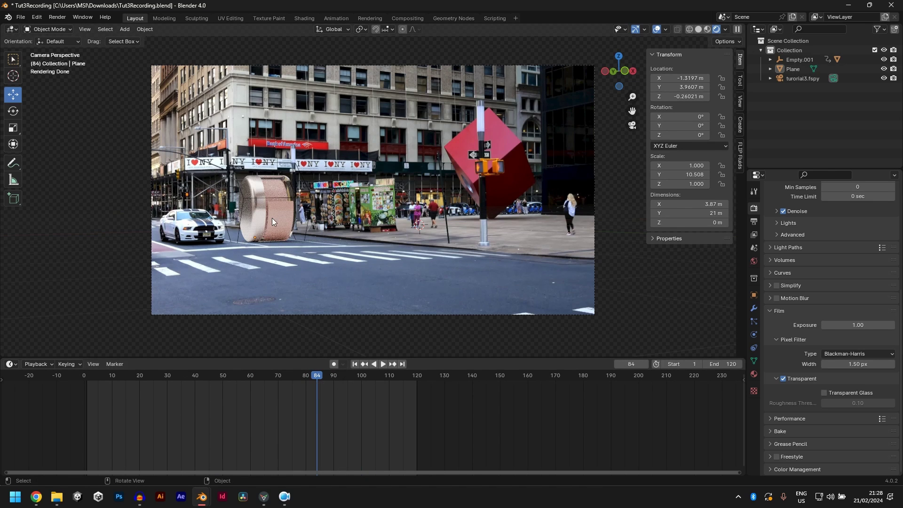
pyautogui.click(299, 376)
pyautogui.press('space')
pyautogui.press('space')
pyautogui.moveTo(299, 376); pyautogui.dragTo(277, 376)
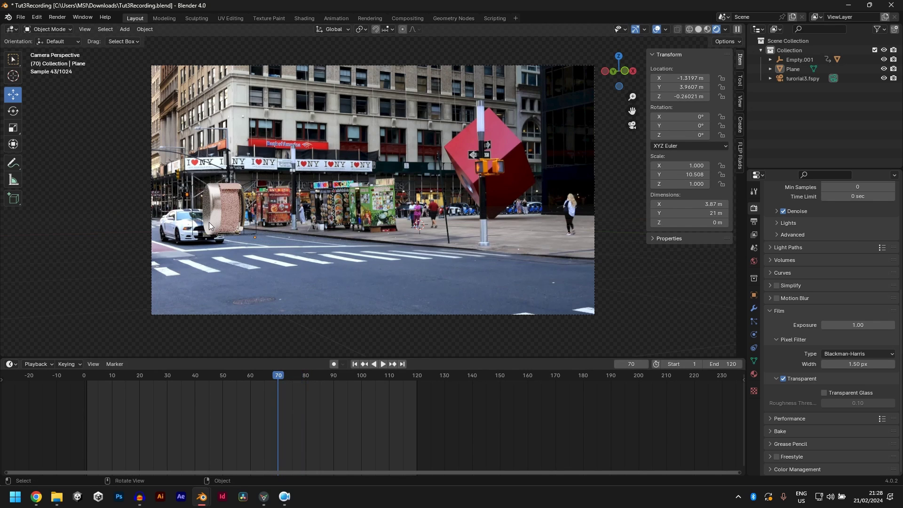
pyautogui.click(698, 29)
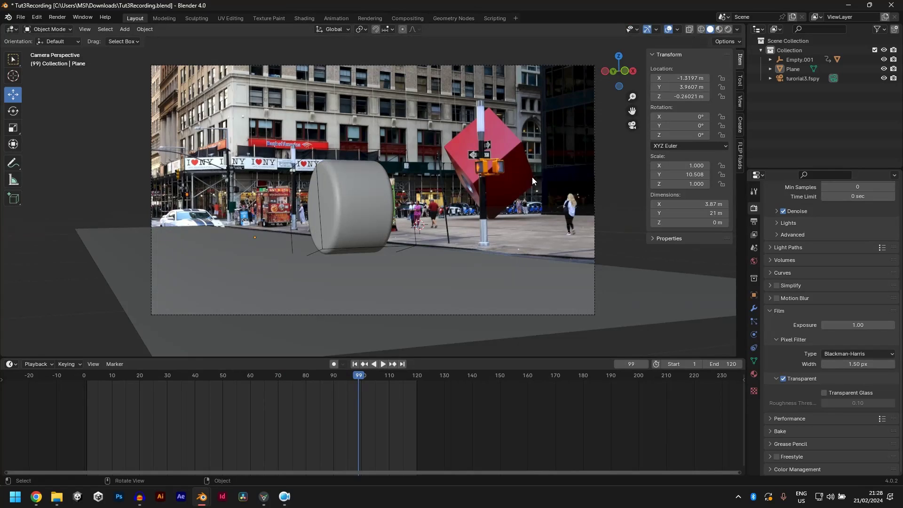
# Step: Save, toggle camera view, paste the blocky car pieces, then delete them
pyautogui.hotkey('ctrl', 's')
pyautogui.press('KP_0')
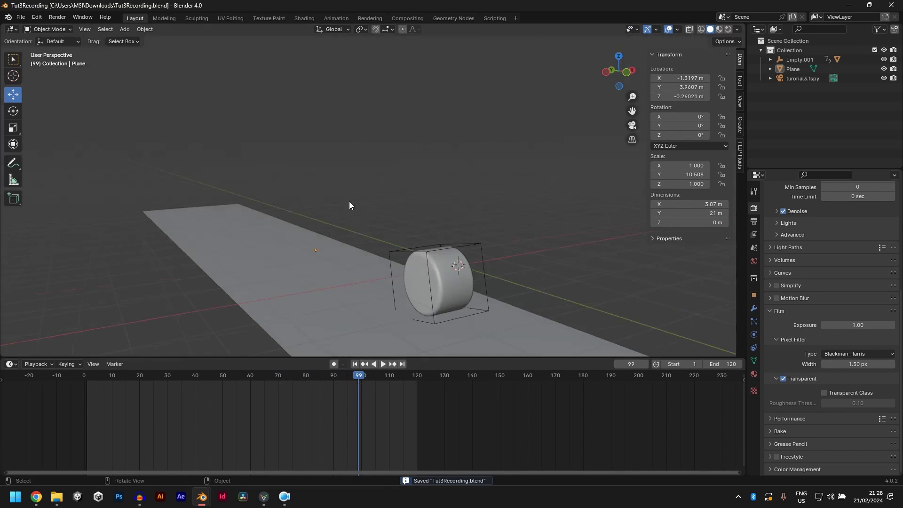
pyautogui.press('KP_0')
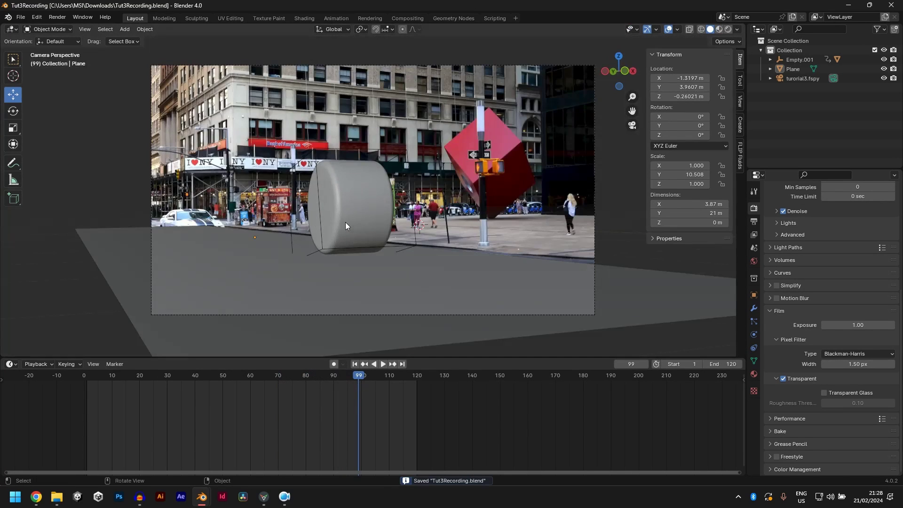
pyautogui.press('KP_0')
pyautogui.hotkey('ctrl', 'v')
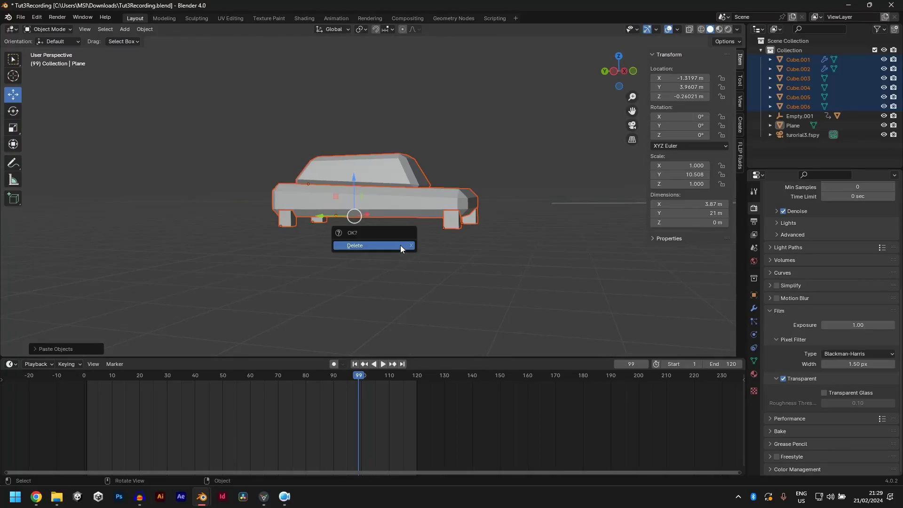
pyautogui.click(400, 245)
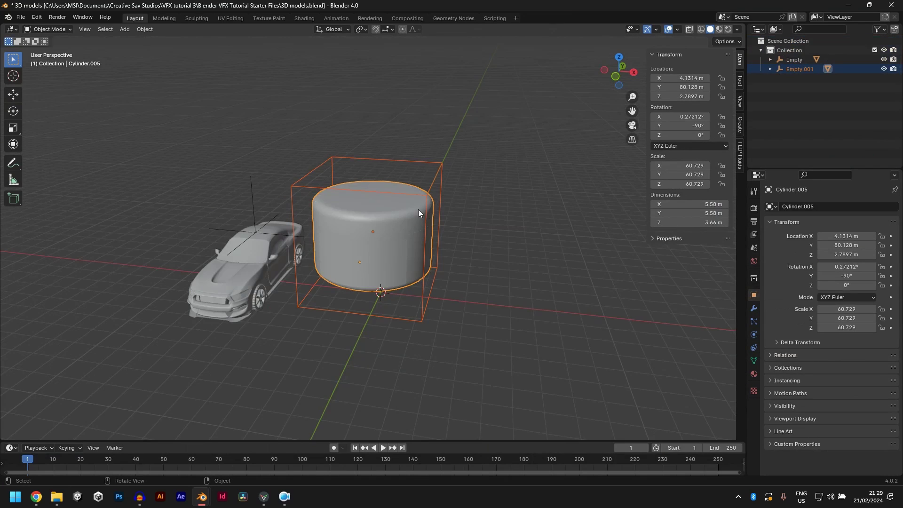
# Step: Copy the car model from 3D models.blend and paste it into the street scene
pyautogui.moveTo(318, 228); pyautogui.dragTo(351, 231, button='middle')
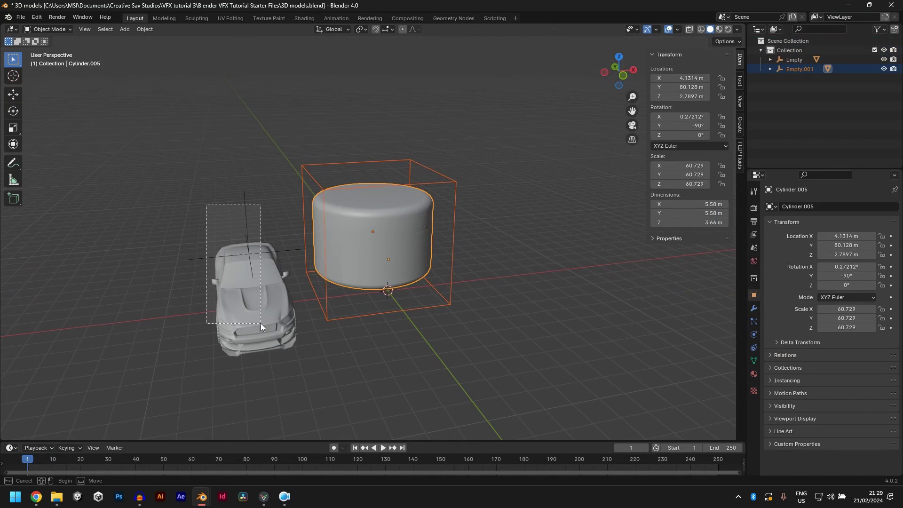
pyautogui.click(248, 244)
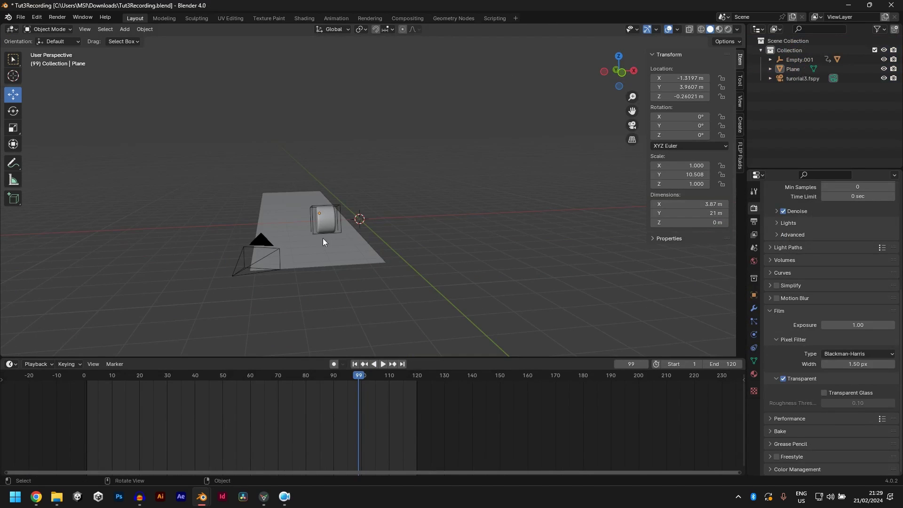
pyautogui.click(306, 224)
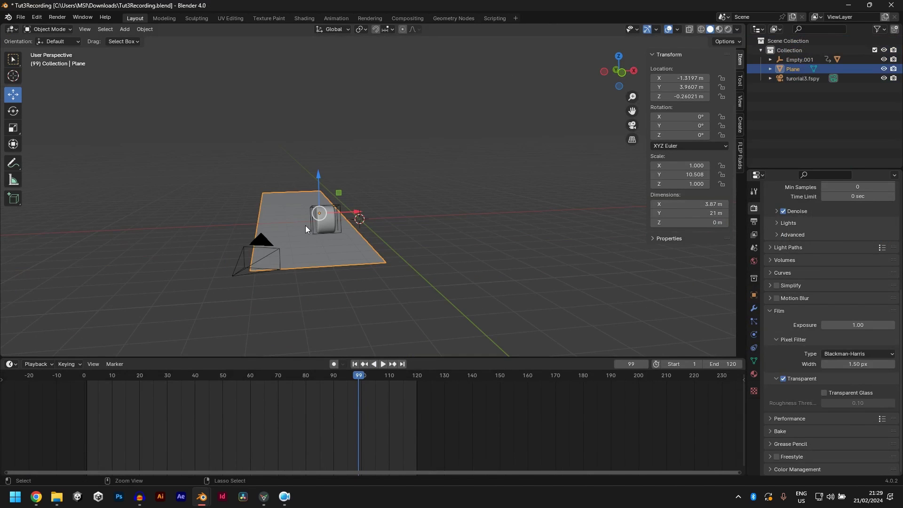
pyautogui.hotkey('ctrl', 'v')
pyautogui.moveTo(305, 224); pyautogui.dragTo(252, 253, button='middle')
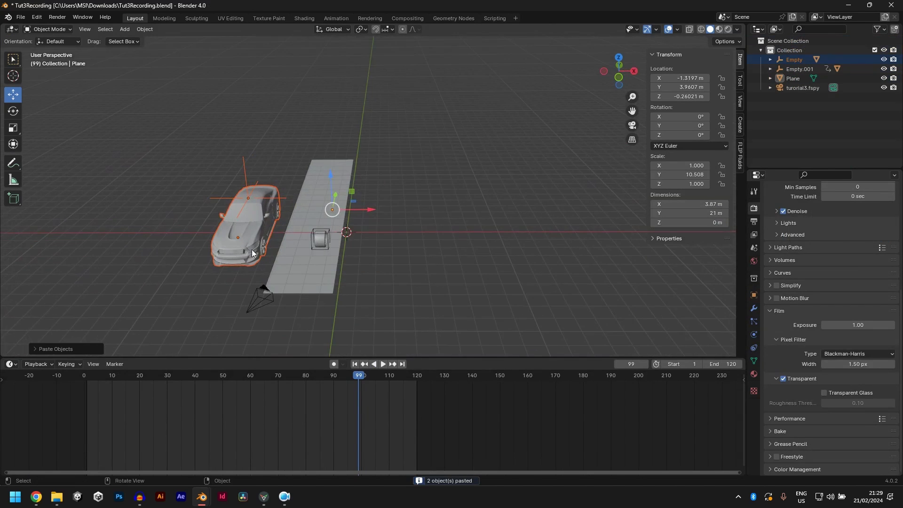
# Step: Shrink the car to about half size and set it on the road at X -2.34 m
pyautogui.click(242, 163)
pyautogui.press('s')
pyautogui.click(347, 212)
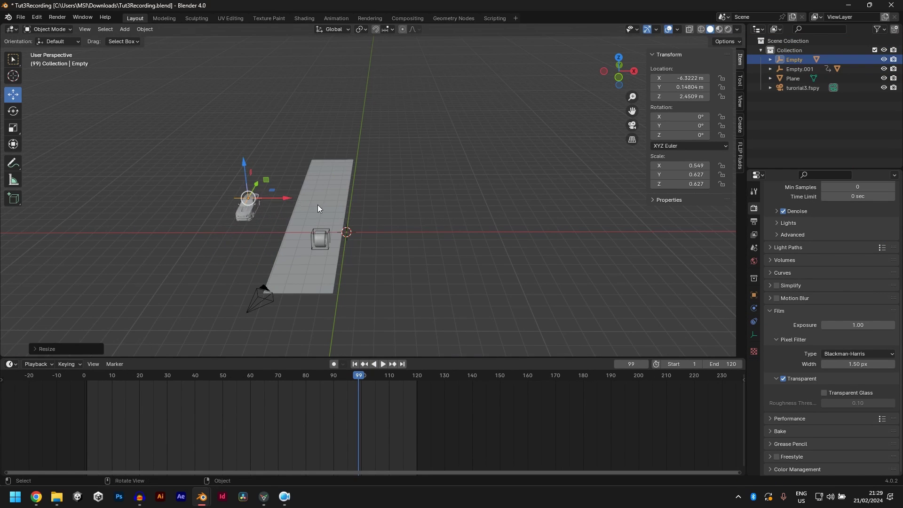
pyautogui.moveTo(287, 196); pyautogui.dragTo(335, 221)
pyautogui.moveTo(335, 221); pyautogui.dragTo(463, 216, button='middle')
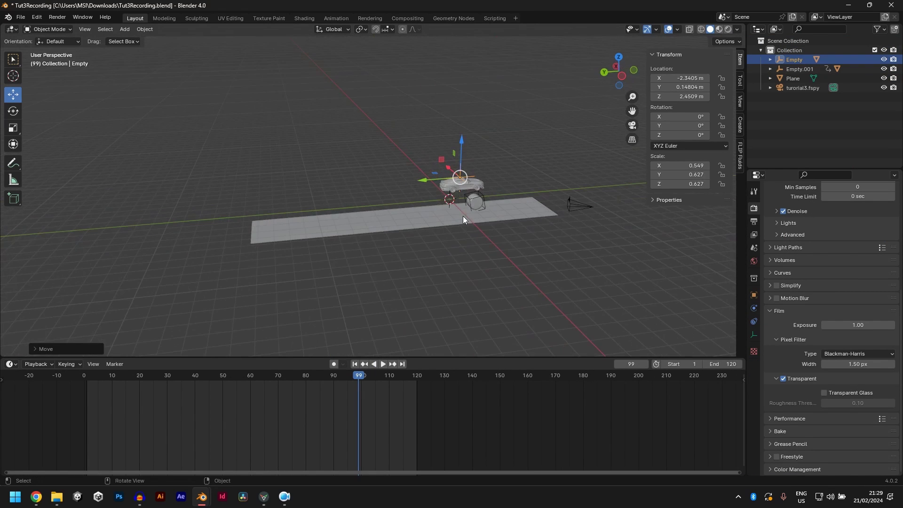
pyautogui.moveTo(438, 183); pyautogui.dragTo(394, 183)
pyautogui.moveTo(417, 134); pyautogui.dragTo(405, 180)
pyautogui.moveTo(404, 179); pyautogui.dragTo(402, 221, button='middle')
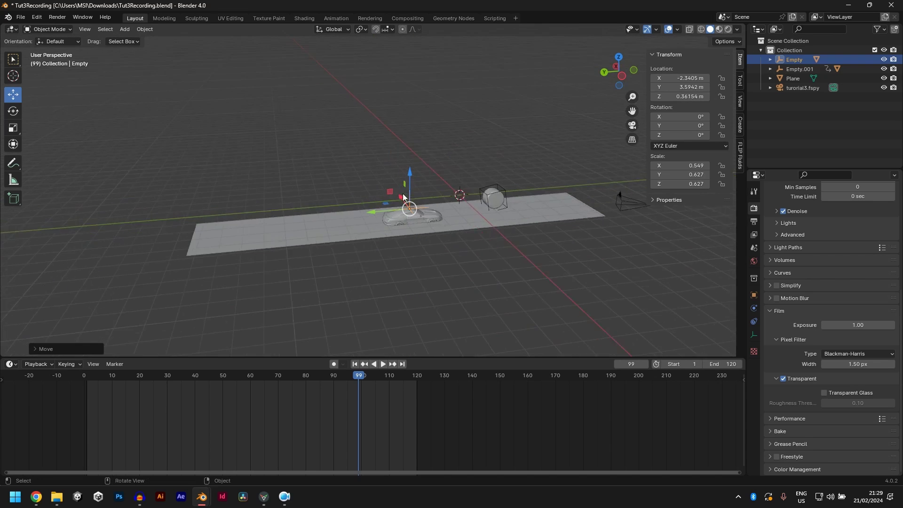
pyautogui.scroll(6, 403, 221)
pyautogui.moveTo(400, 261); pyautogui.dragTo(384, 191, button='middle')
pyautogui.moveTo(371, 179); pyautogui.dragTo(370, 152)
# Step: Play the roll past the car in camera view, scrub frames 63–72, then show Solid shading
pyautogui.press('KP_0')
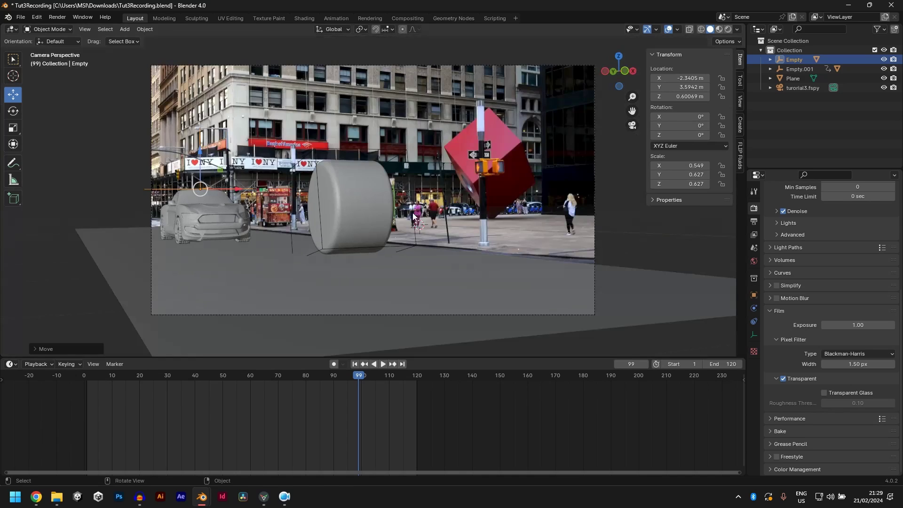
pyautogui.press('space')
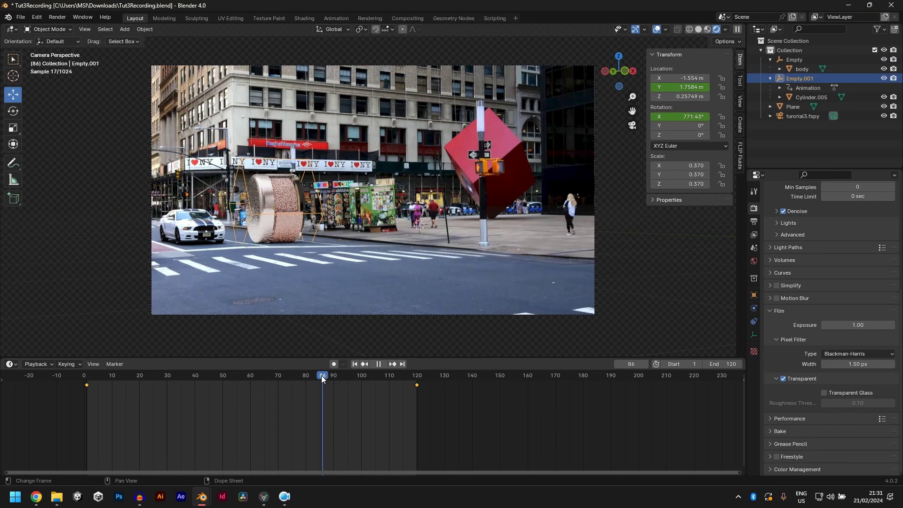
pyautogui.press('space')
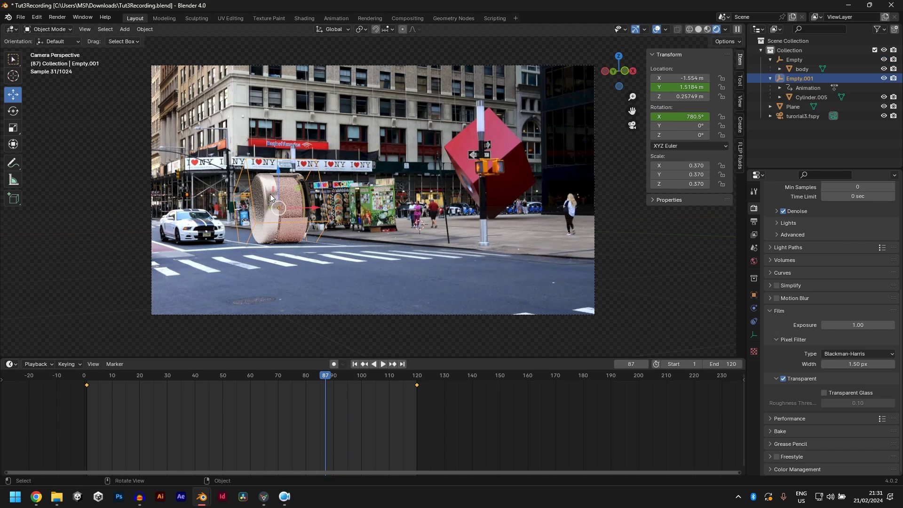
pyautogui.moveTo(262, 377); pyautogui.dragTo(303, 410)
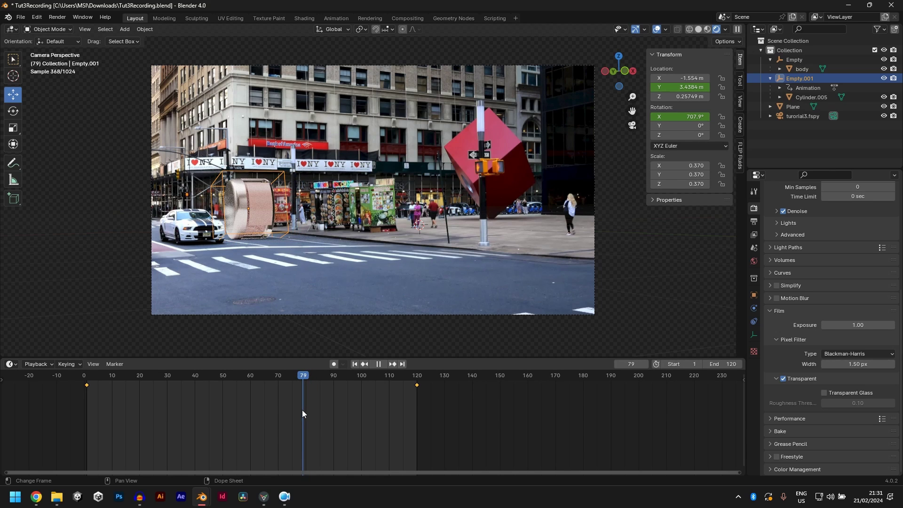
pyautogui.moveTo(303, 412); pyautogui.dragTo(304, 410)
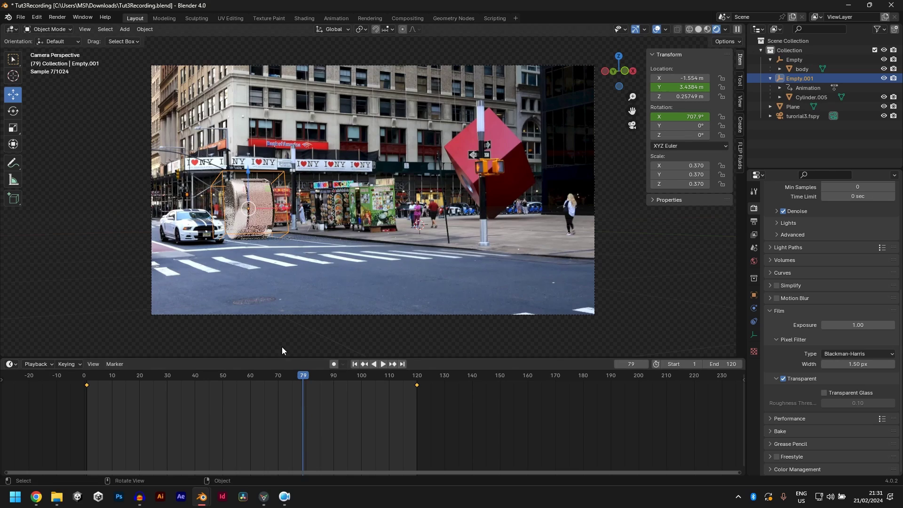
pyautogui.moveTo(281, 346)
pyautogui.mouseDown(button='middle')
pyautogui.moveTo(334, 256)
pyautogui.moveTo(323, 244)
pyautogui.mouseUp(button='middle')
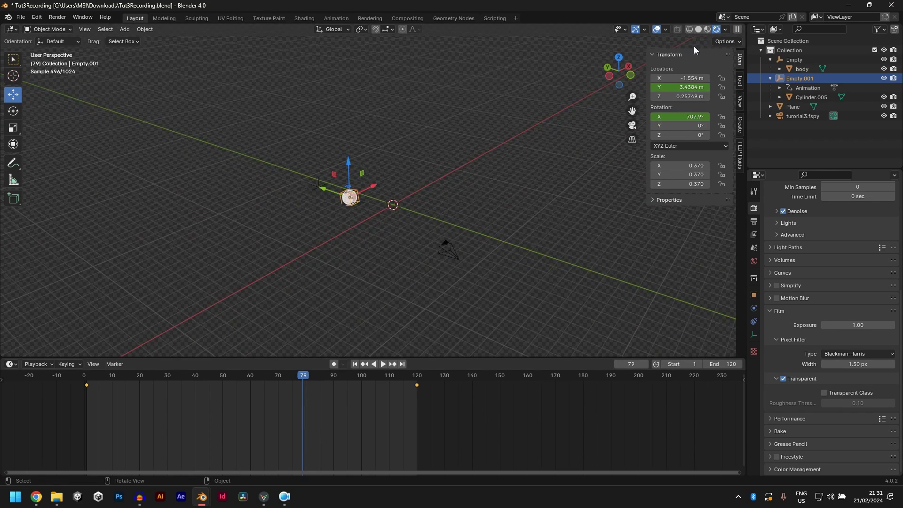
pyautogui.click(697, 30)
# Step: Move the car body along X and Y on the road, and hide the road plane
pyautogui.click(310, 207)
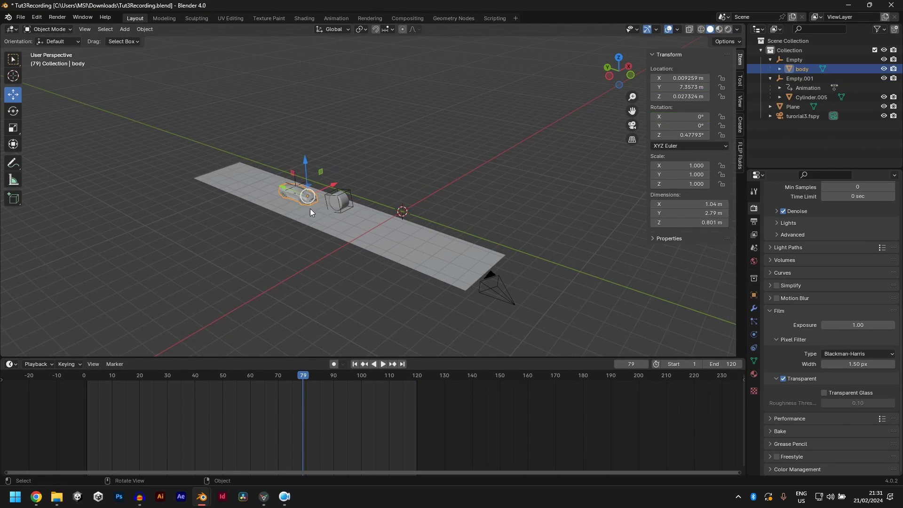
pyautogui.scroll(4, 314, 215)
pyautogui.moveTo(283, 188); pyautogui.dragTo(270, 231)
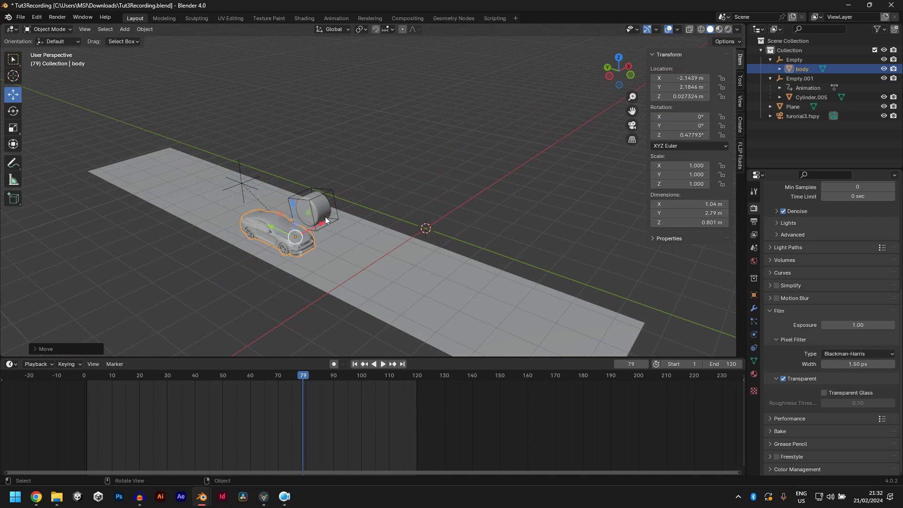
pyautogui.press('KP_0')
pyautogui.click(406, 244)
pyautogui.press('h')
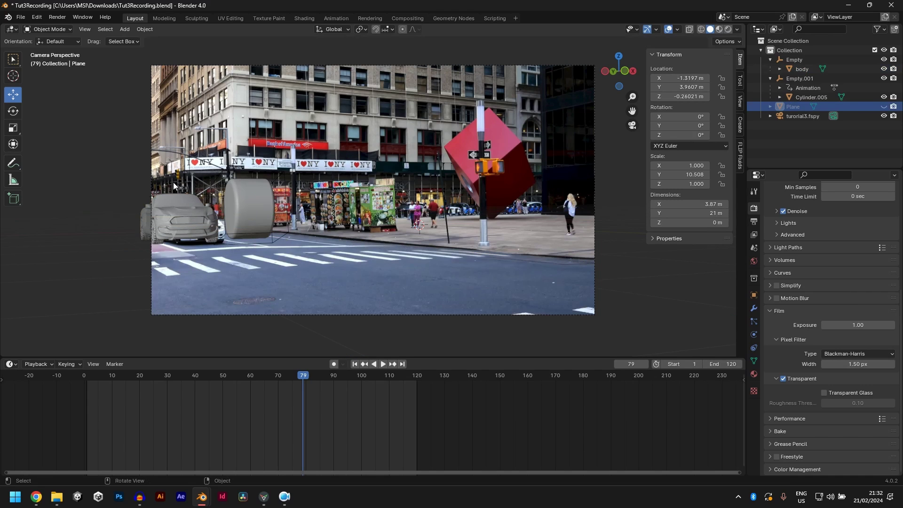
# Step: Shift the car rig Empty right, shrink it twice and lower it vertically onto the street
pyautogui.click(184, 190)
pyautogui.moveTo(221, 196); pyautogui.dragTo(233, 195)
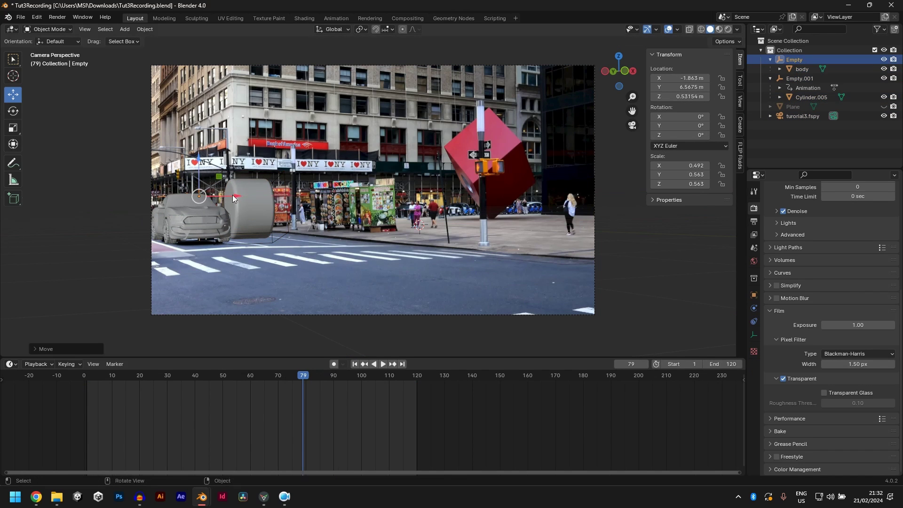
pyautogui.press('Up')
pyautogui.press('s')
pyautogui.click(204, 164)
pyautogui.press('g')
pyautogui.press('z')
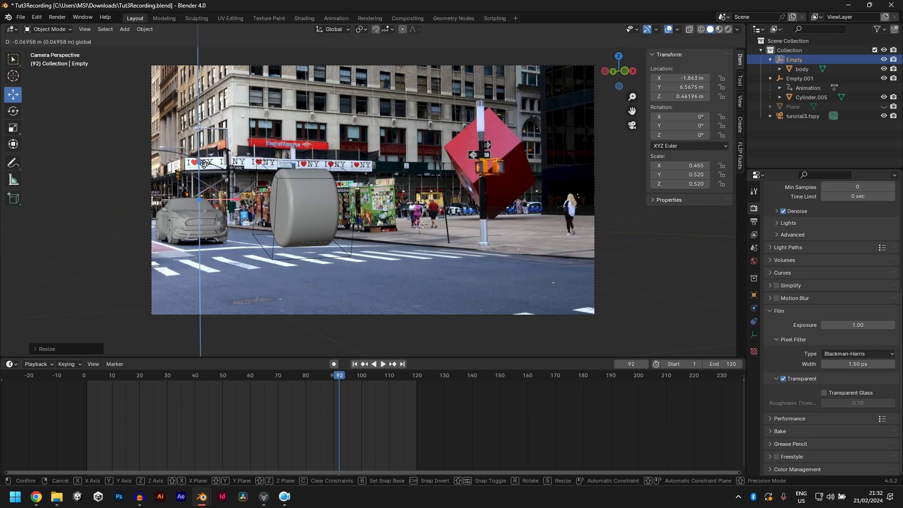
pyautogui.click(204, 164)
pyautogui.press('s')
pyautogui.click(200, 198)
pyautogui.press('g')
pyautogui.press('z')
pyautogui.click(199, 205)
# Step: Show the grey ground plane and fine-tune the car rig's height from a close view
pyautogui.click(884, 68)
pyautogui.click(885, 68)
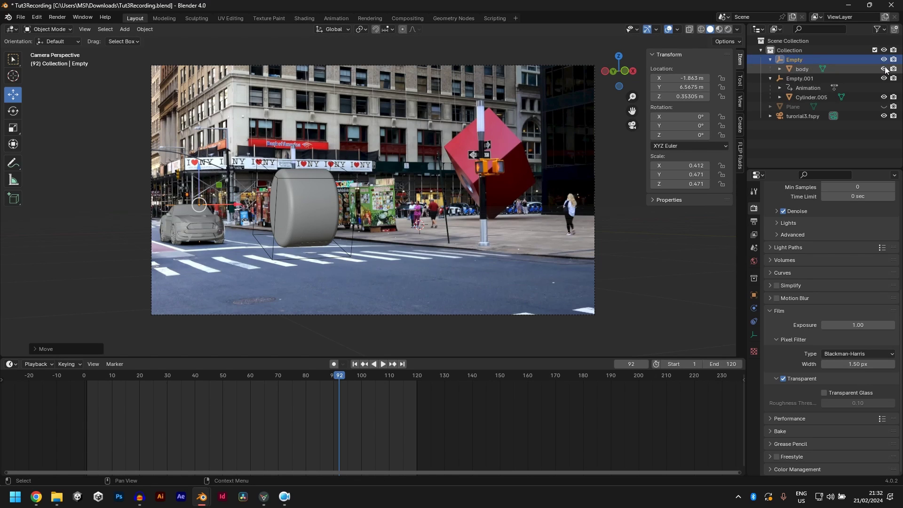
pyautogui.click(883, 106)
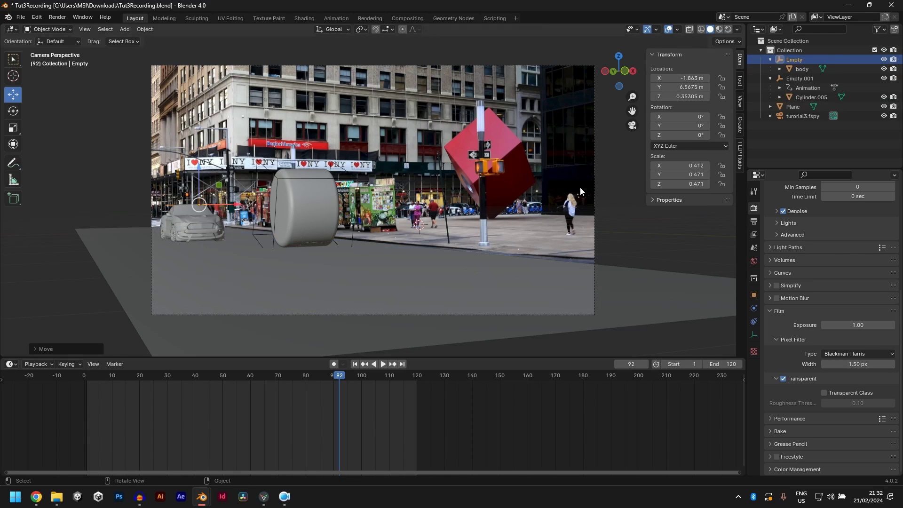
pyautogui.moveTo(580, 187); pyautogui.dragTo(609, 182, button='middle')
pyautogui.scroll(5, 308, 235)
pyautogui.press('g')
pyautogui.press('z')
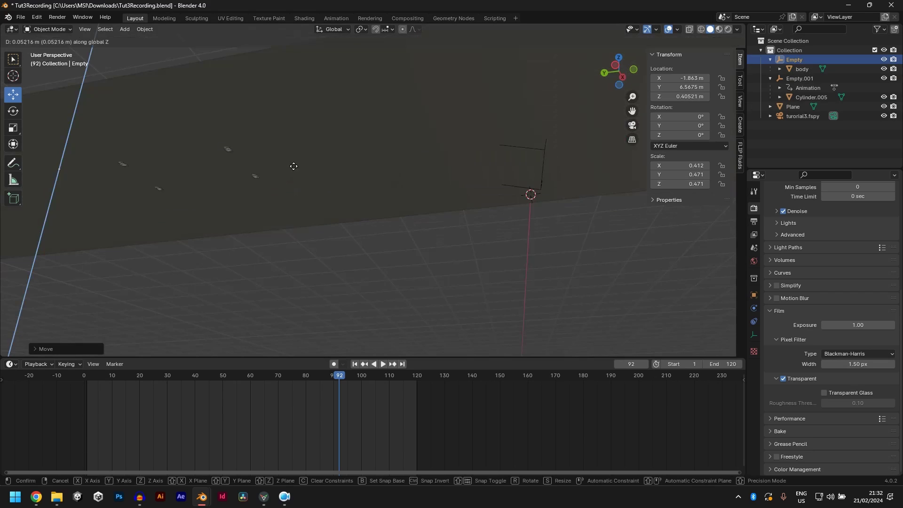
pyautogui.click(292, 165)
# Step: Back in camera view, select the car body, save the project and scrub the animation
pyautogui.press('KP_0')
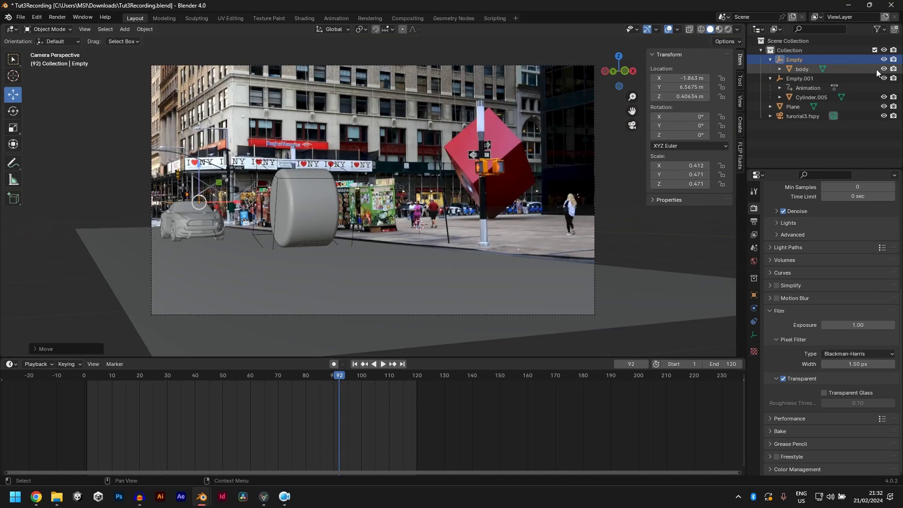
pyautogui.click(583, 168)
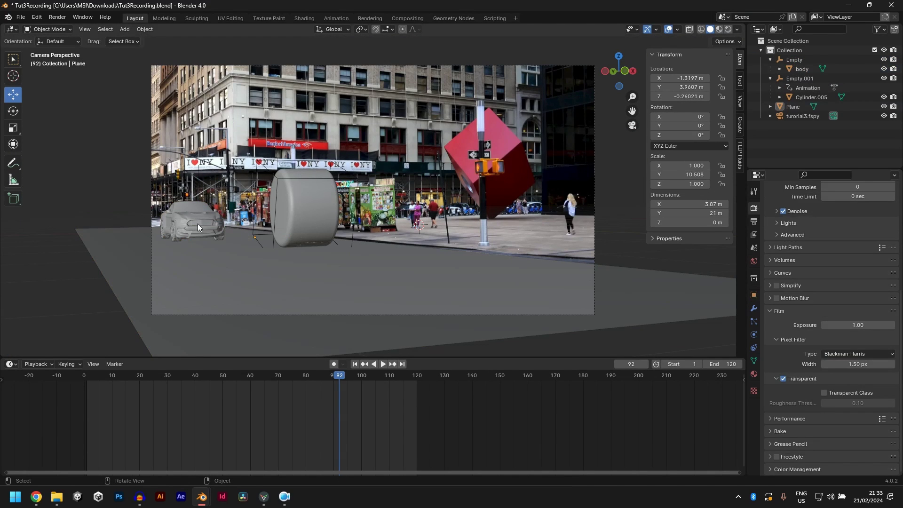
pyautogui.click(189, 213)
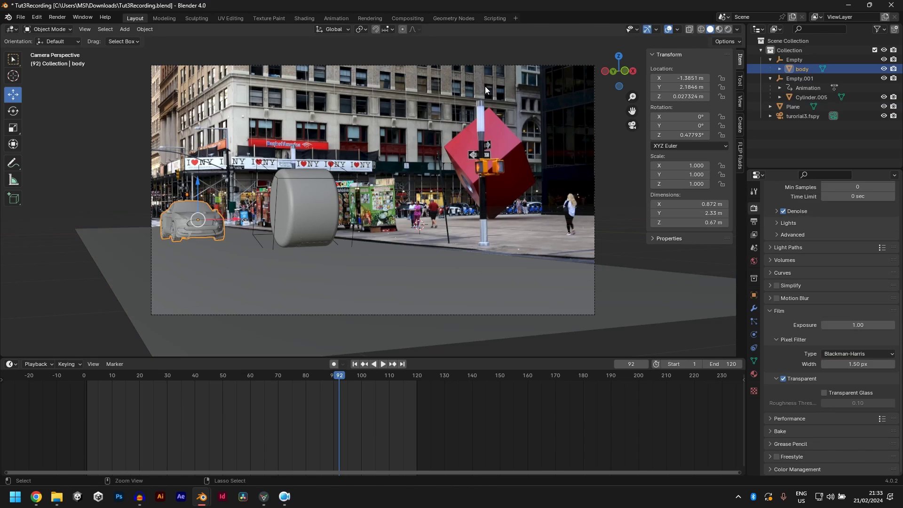
pyautogui.hotkey('ctrl', 's')
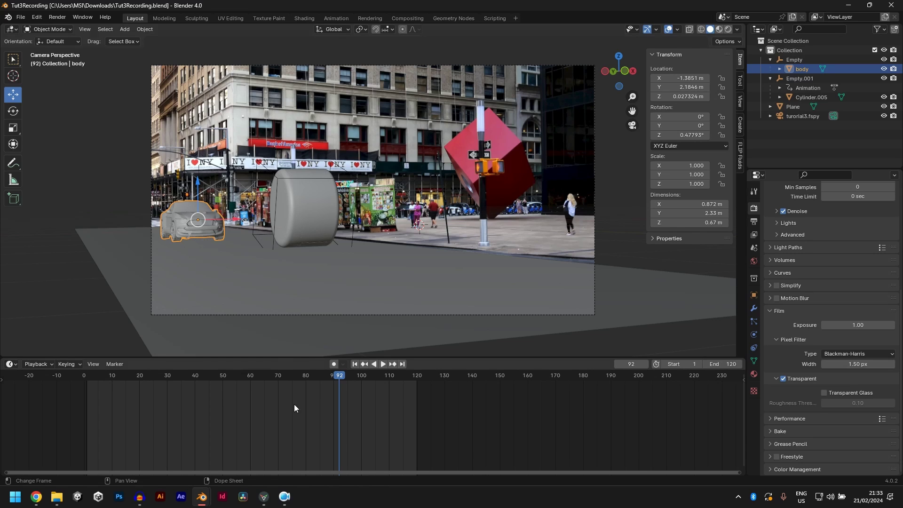
pyautogui.moveTo(280, 372); pyautogui.dragTo(303, 379)
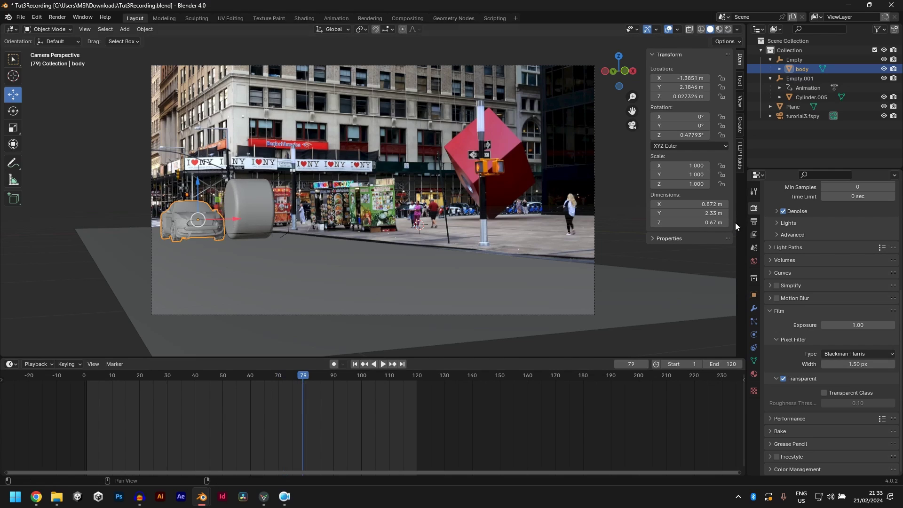
# Step: Turn off Camera, Diffuse and Shadow ray visibility for the car body and save the project
pyautogui.click(753, 295)
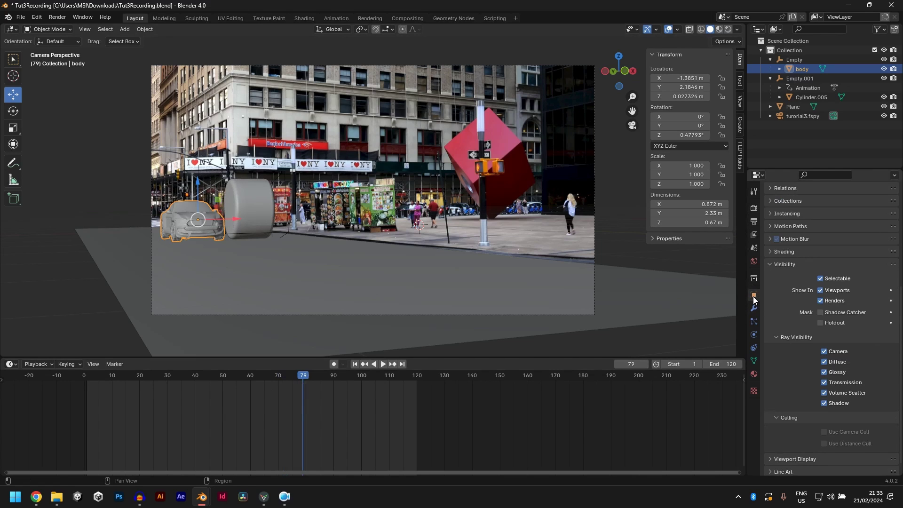
pyautogui.scroll(-1, 828, 337)
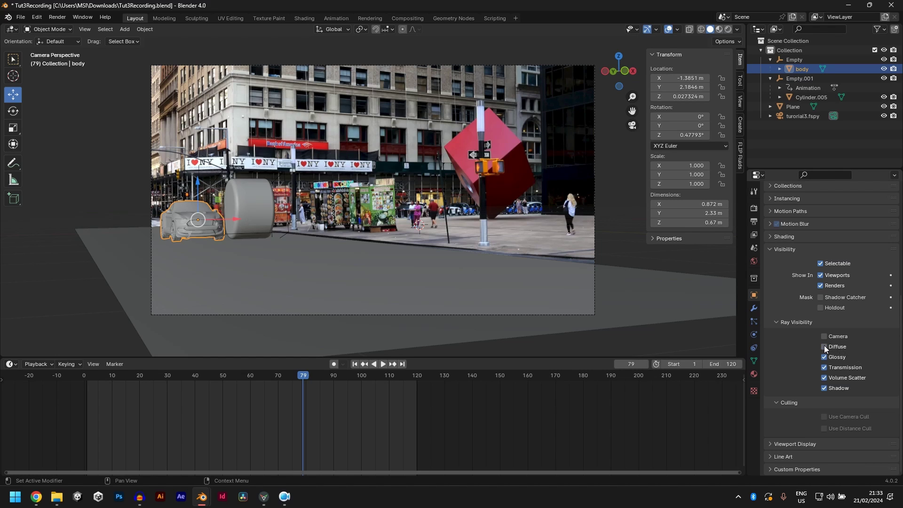
pyautogui.click(823, 388)
pyautogui.hotkey('ctrl', 's')
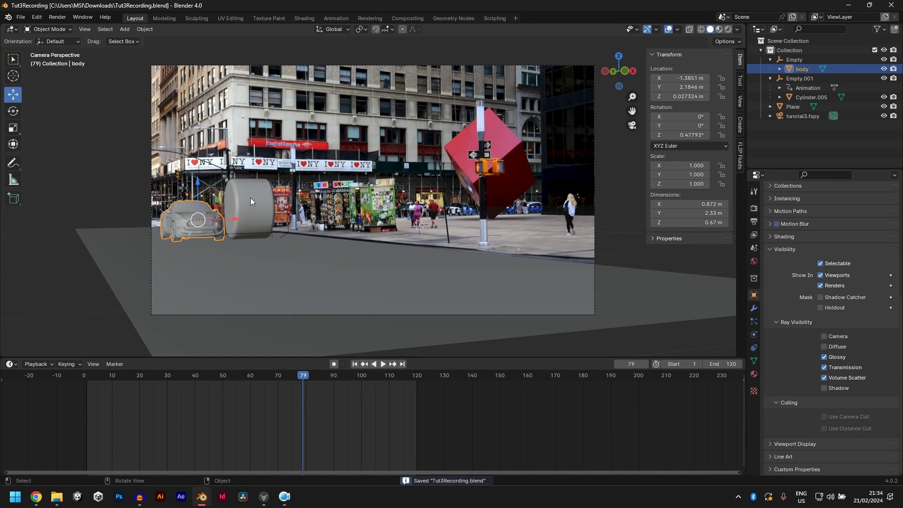
pyautogui.click(727, 29)
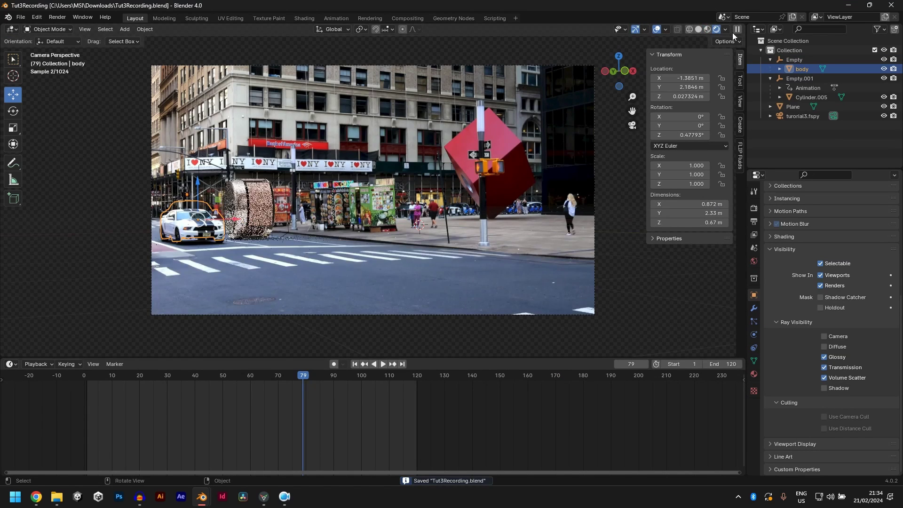
# Step: Center the camera frame and play the rendered preview from around frame 69
pyautogui.scroll(1, 310, 156)
pyautogui.keyDown('shift'); pyautogui.moveTo(274, 216); pyautogui.dragTo(294, 214, button='middle'); pyautogui.keyUp('shift')
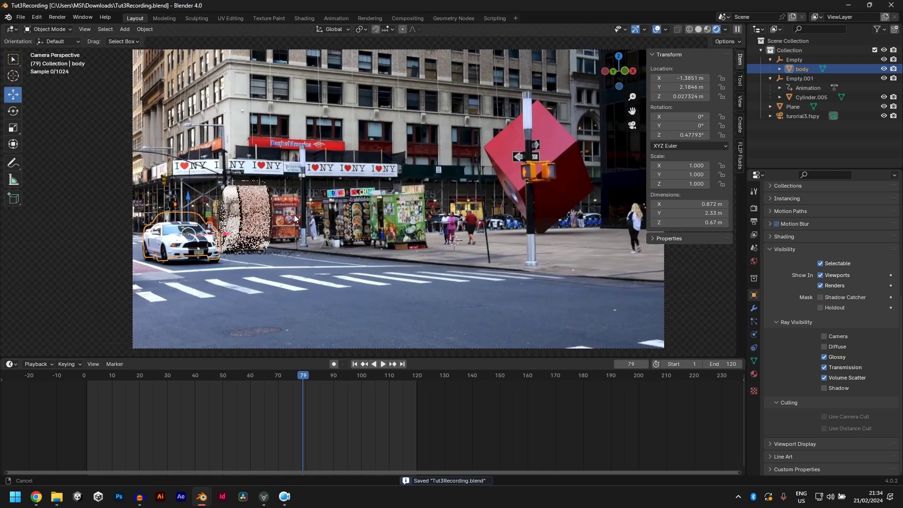
pyautogui.scroll(1, 295, 214)
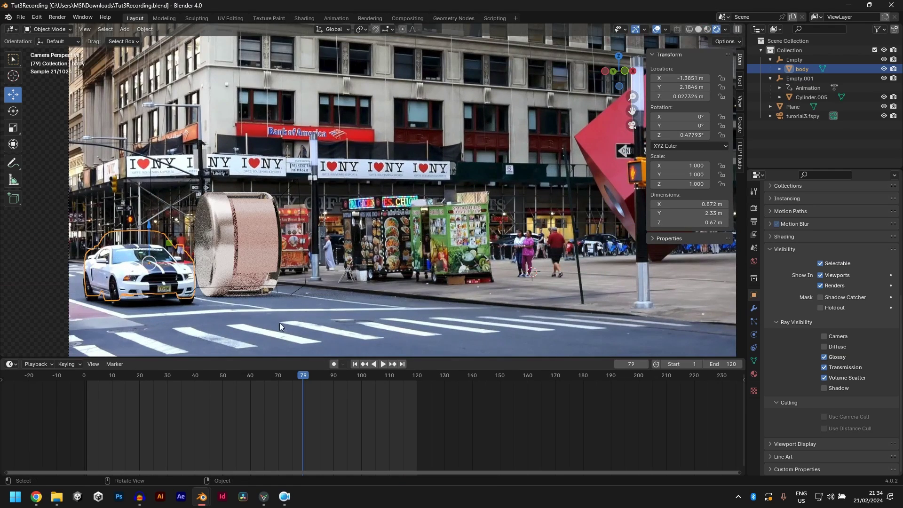
pyautogui.click(275, 377)
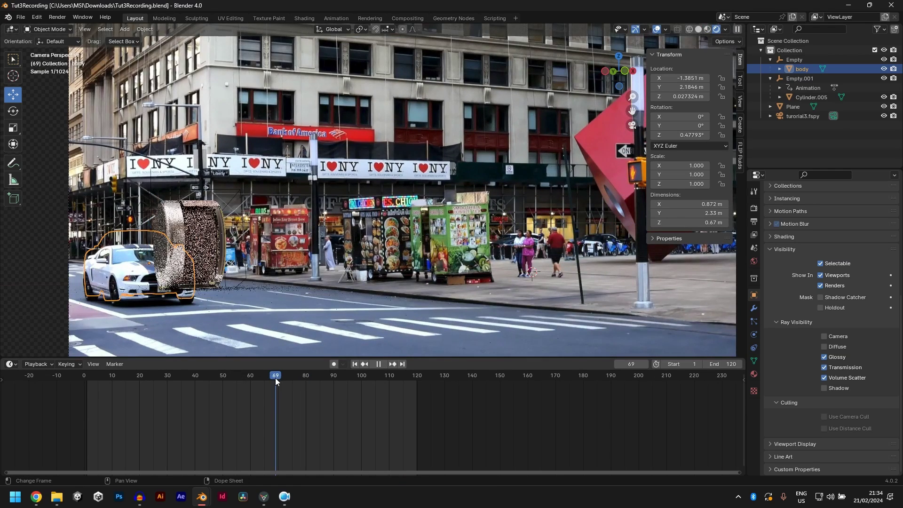
pyautogui.press('space')
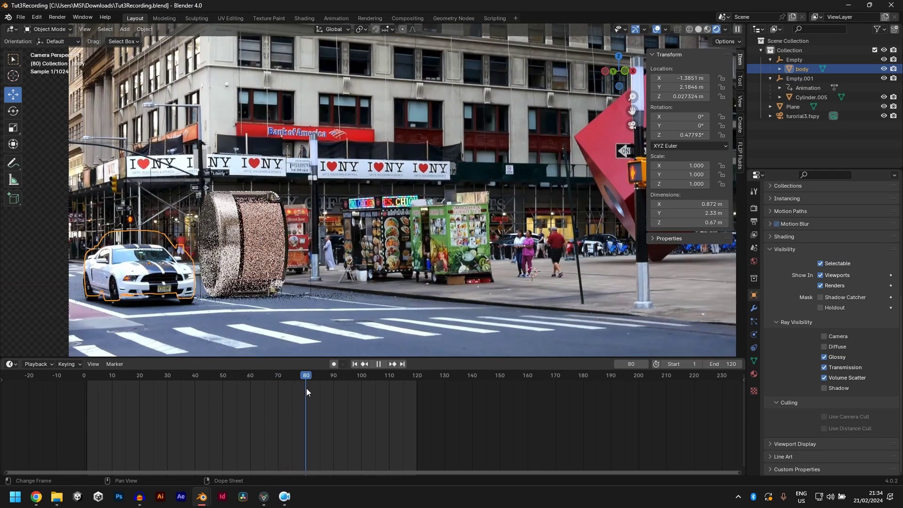
pyautogui.press('space')
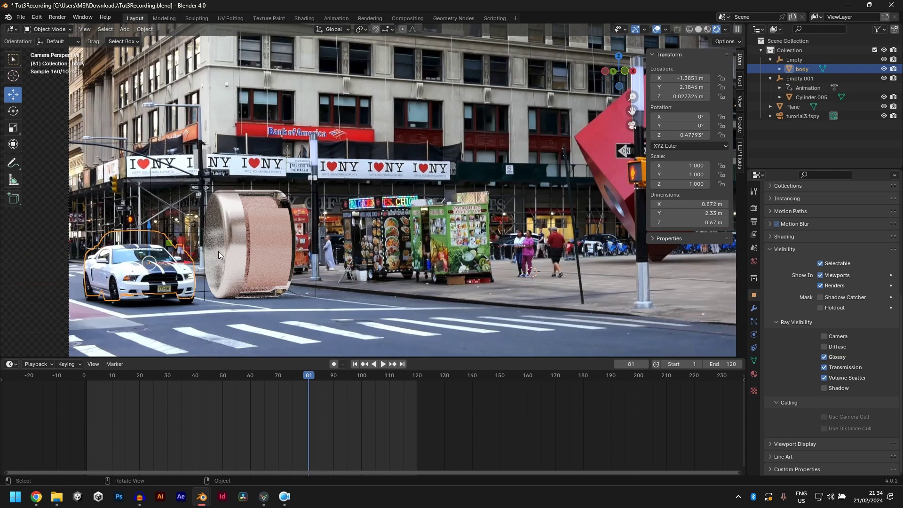
pyautogui.press('space')
pyautogui.press('space')
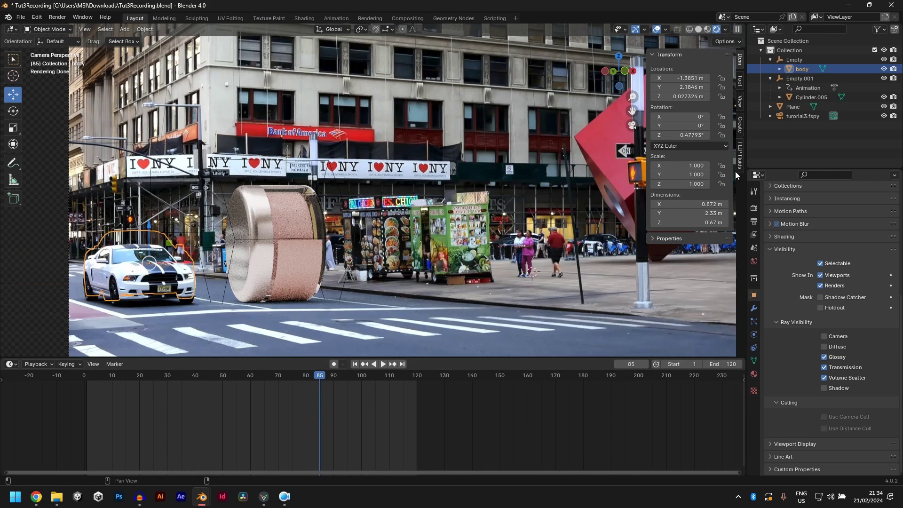
# Step: Hide the car body, replay from frame 83 to compare, then show the body again
pyautogui.click(884, 69)
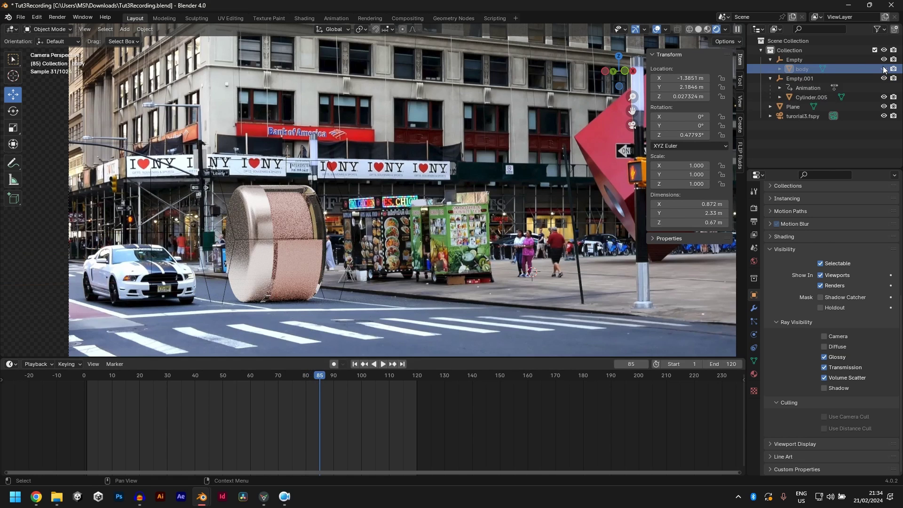
pyautogui.click(314, 380)
pyautogui.press('space')
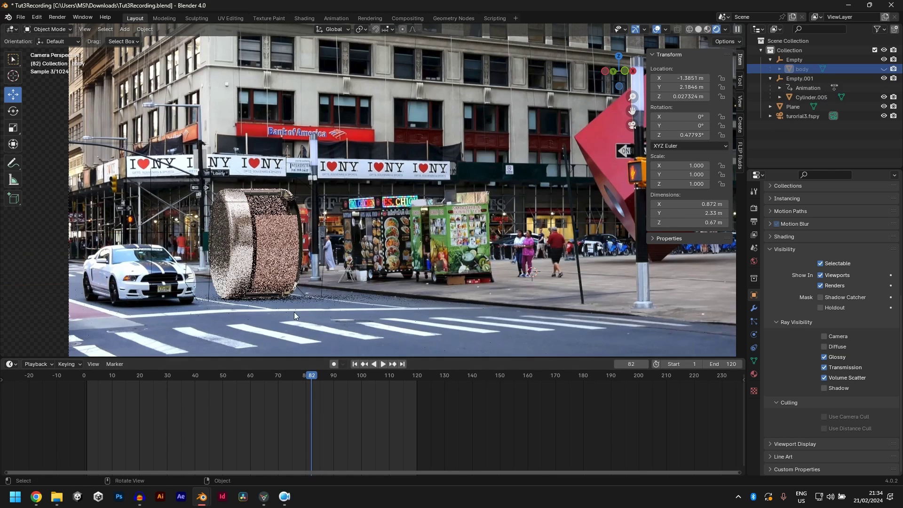
pyautogui.press('Escape')
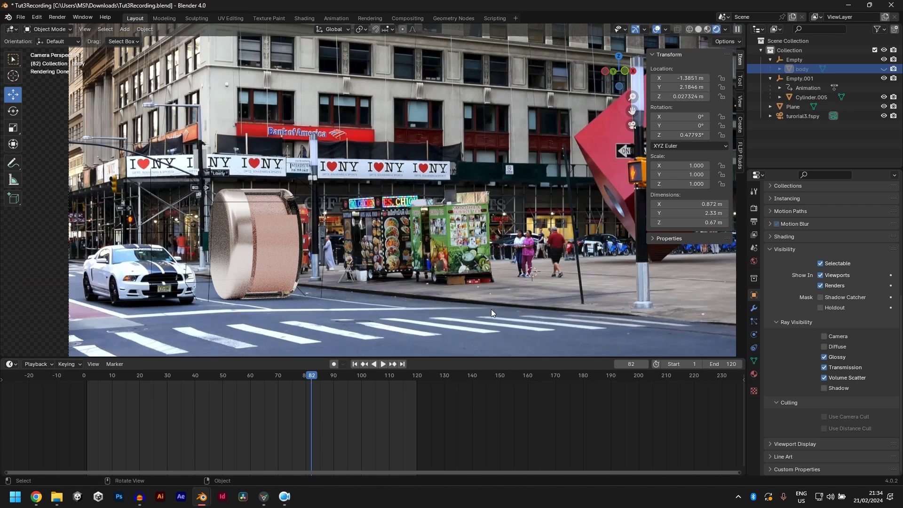
pyautogui.click(883, 68)
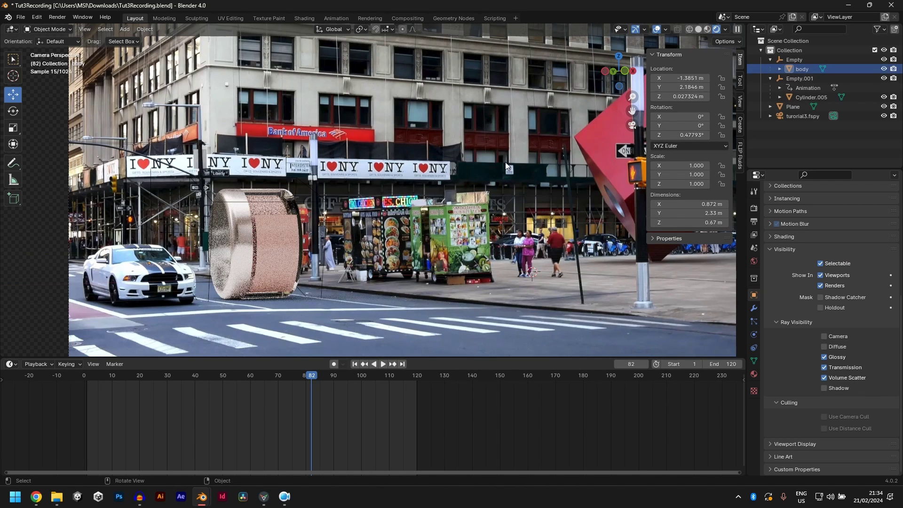
# Step: Step the animation between frames 77 and 84, then through the early frames forward
pyautogui.click(309, 378)
pyautogui.press('space')
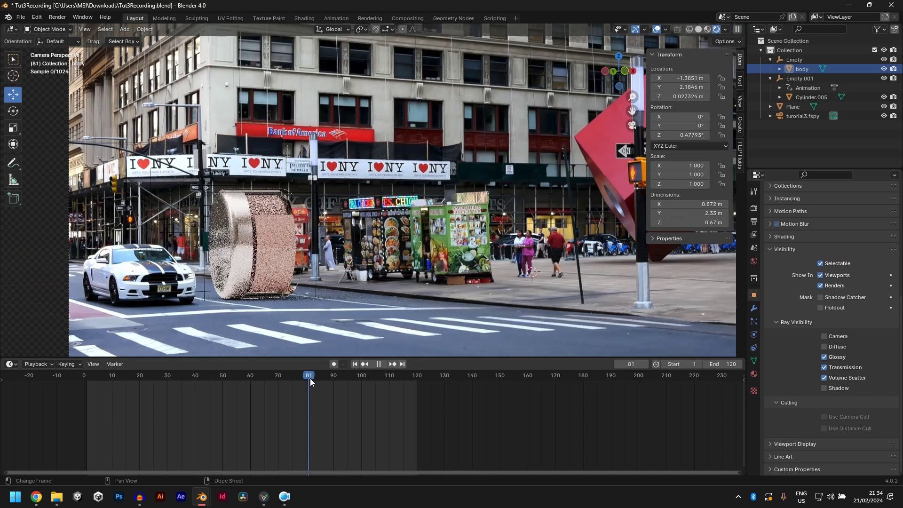
pyautogui.moveTo(309, 378); pyautogui.dragTo(143, 376)
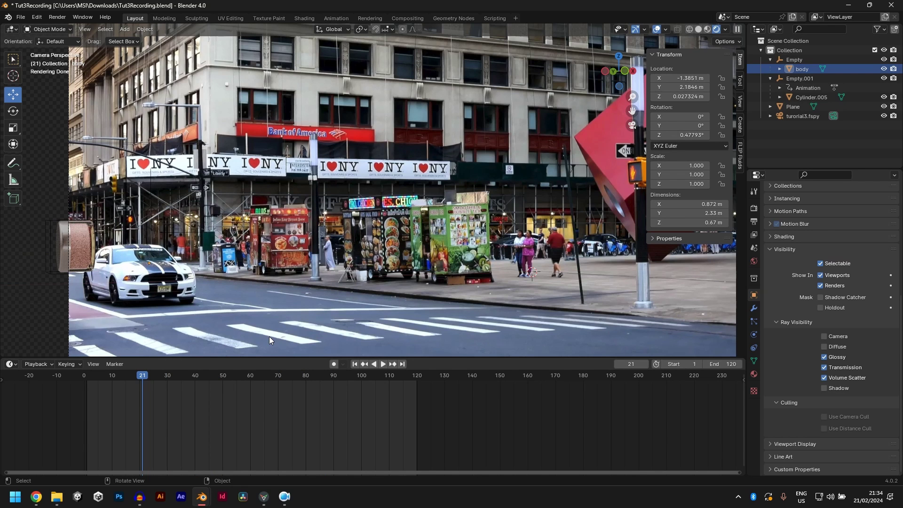
pyautogui.scroll(-1, 221, 326)
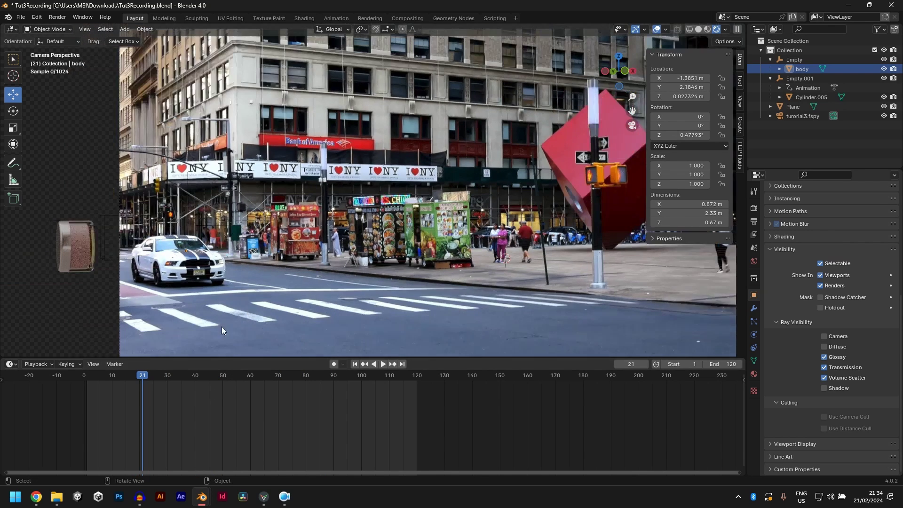
pyautogui.scroll(-2, 264, 328)
pyautogui.moveTo(95, 379); pyautogui.dragTo(317, 441)
pyautogui.scroll(5, 796, 274)
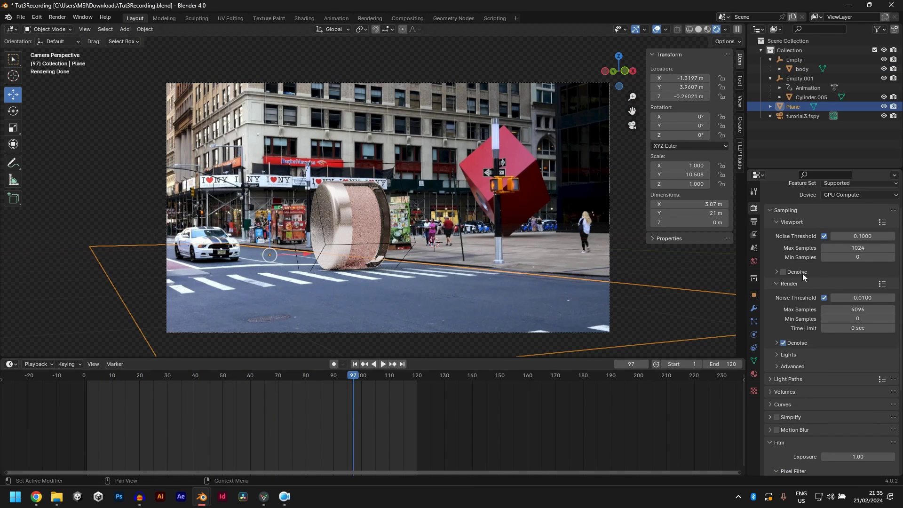
# Step: Enable viewport denoising and set the final render Max Samples to 100
pyautogui.click(782, 308)
pyautogui.click(856, 345)
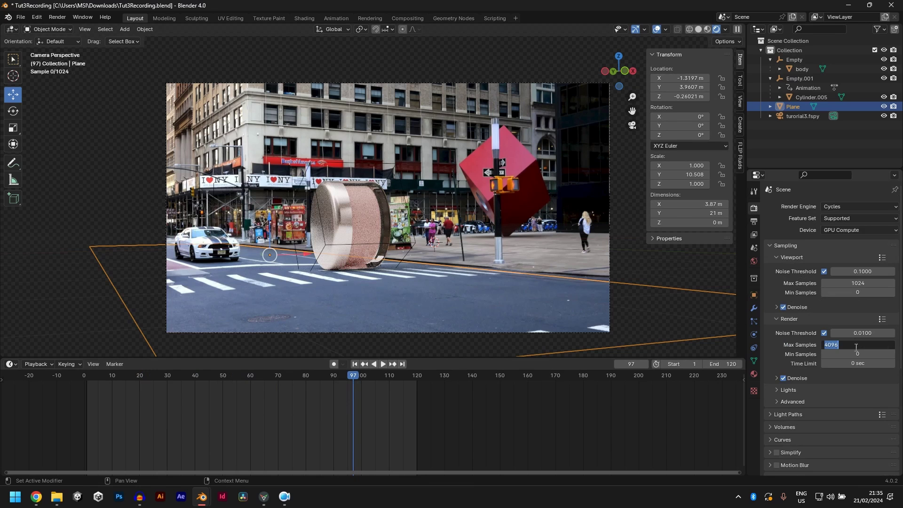
pyautogui.write('100')
pyautogui.press('Return')
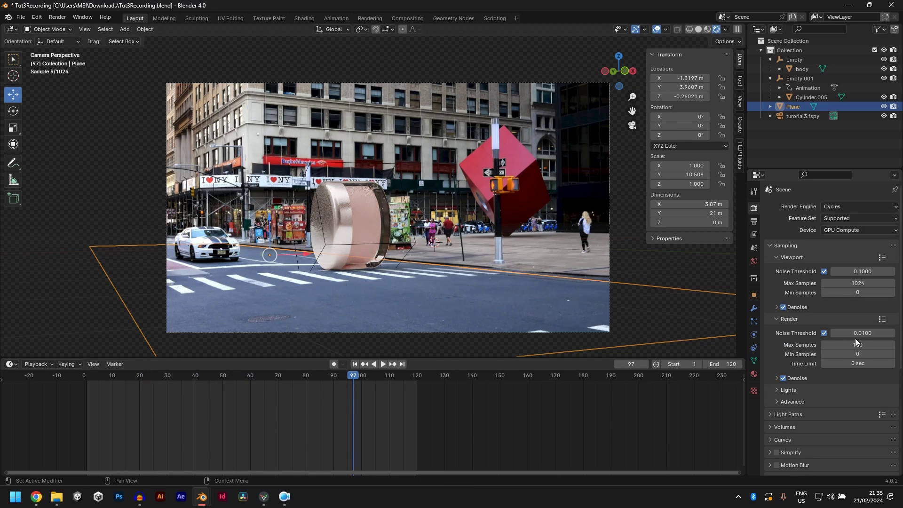
# Step: Render a test still of frame 97, close it, and scrub back to frame 84
pyautogui.press('F12')
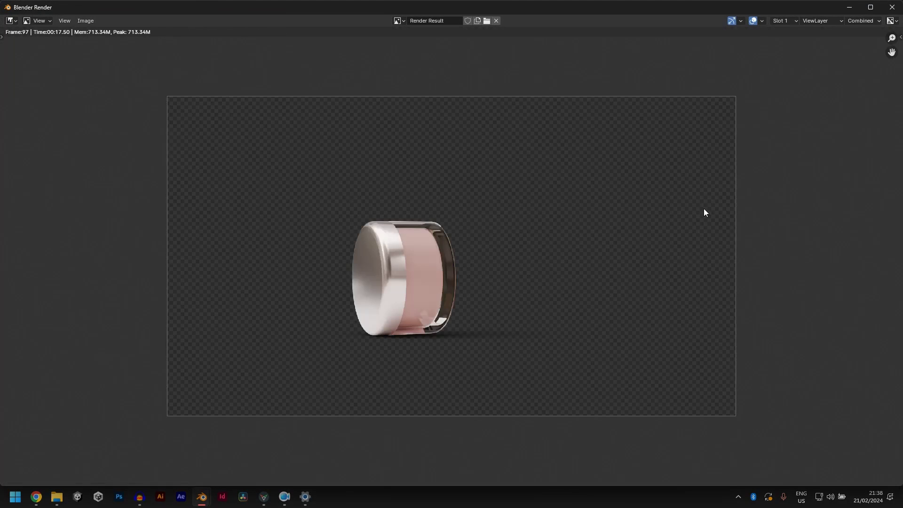
pyautogui.scroll(3, 419, 266)
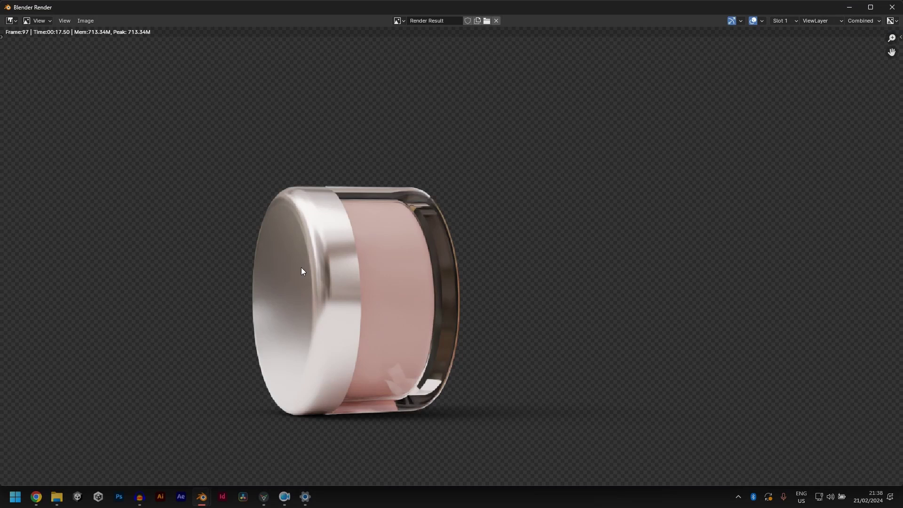
pyautogui.scroll(-4, 399, 312)
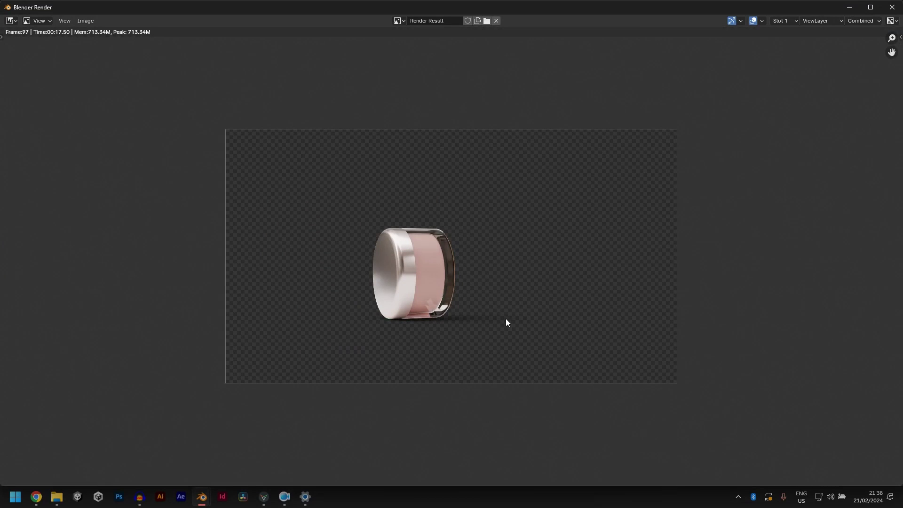
pyautogui.press('Escape')
pyautogui.moveTo(354, 375); pyautogui.dragTo(316, 374)
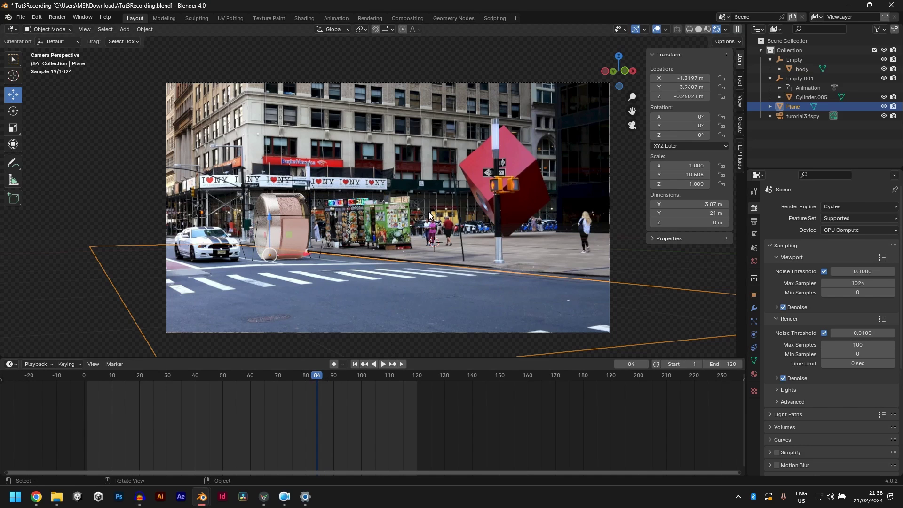
# Step: Render frame 84 at 100 samples and zoom around the Render Result to inspect the cylinder
pyautogui.press('F12')
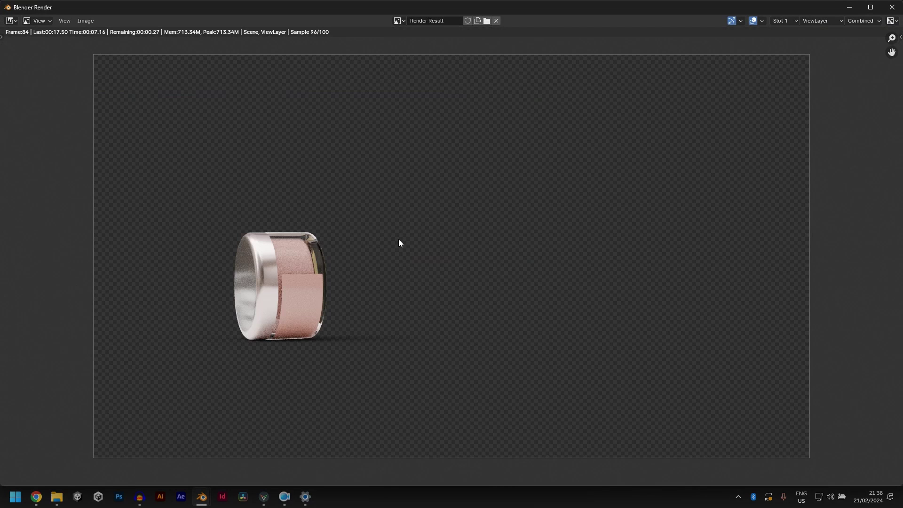
pyautogui.scroll(1, 346, 263)
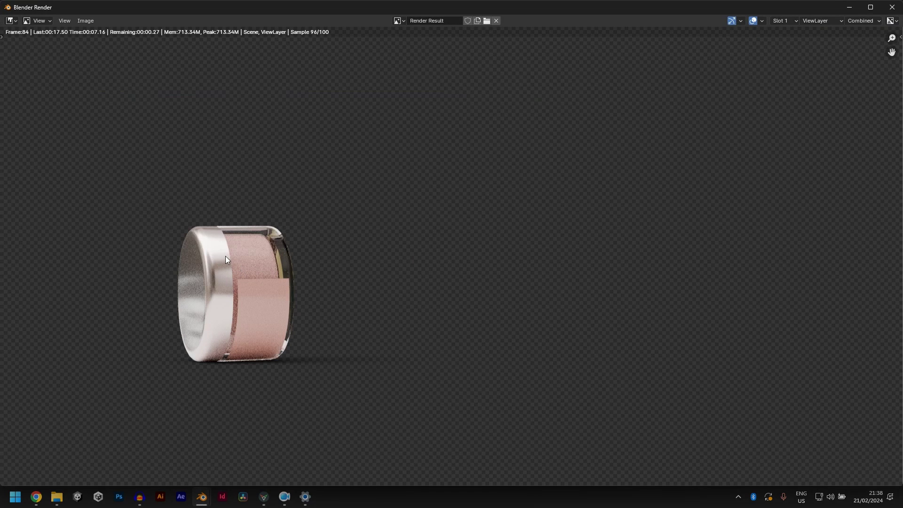
pyautogui.scroll(-1, 235, 255)
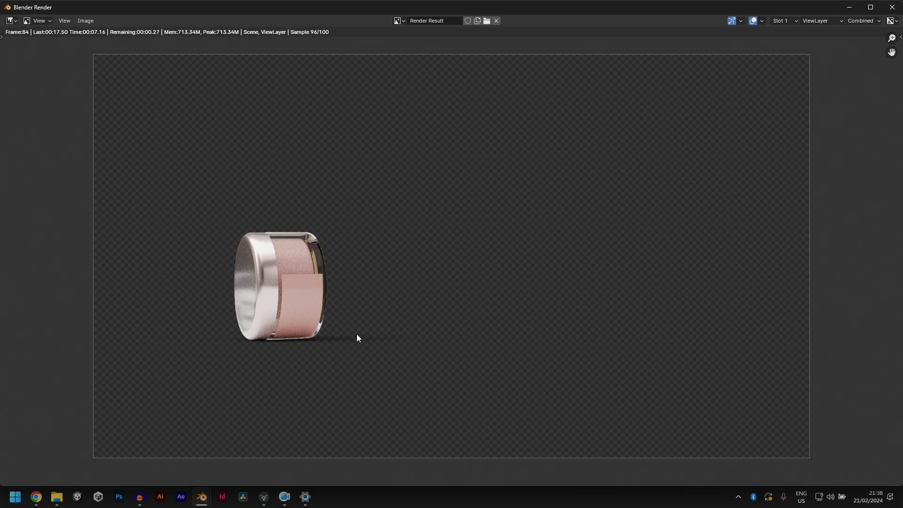
pyautogui.scroll(1, 234, 307)
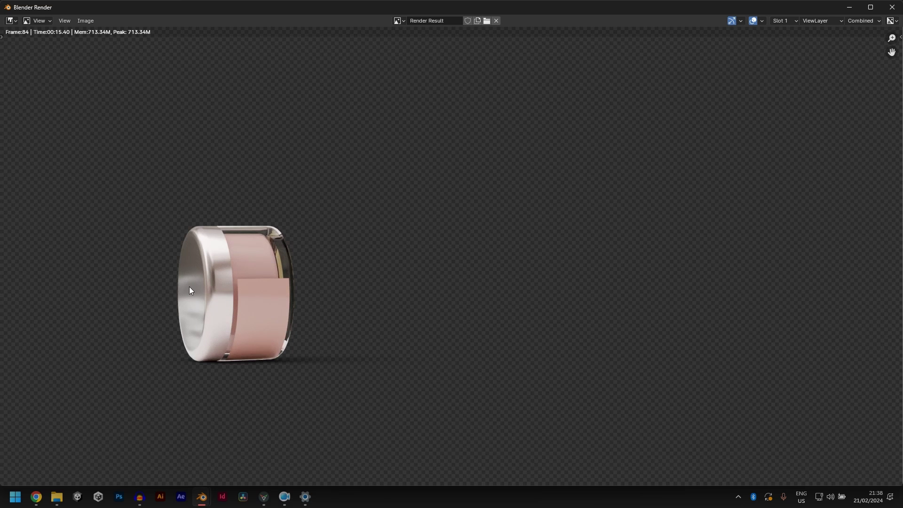
pyautogui.scroll(-2, 329, 296)
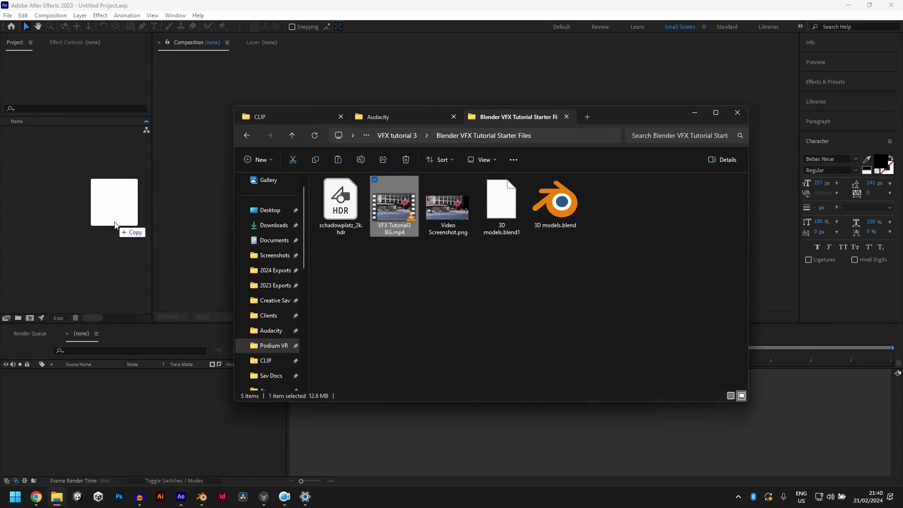
# Step: Import VFX Tutorial3 BG.mp4, build a composition from it with New Comp from Selection, and scrub through it
pyautogui.moveTo(115, 221); pyautogui.dragTo(81, 216)
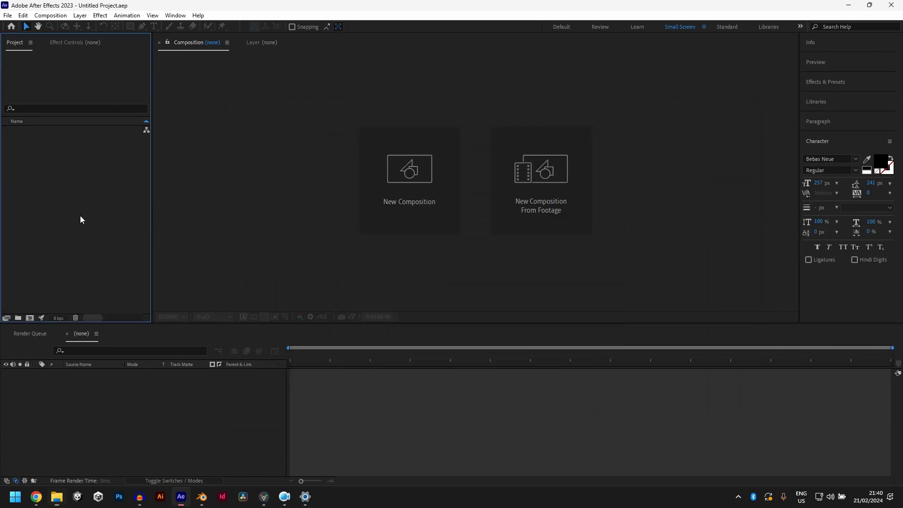
pyautogui.rightClick(55, 132)
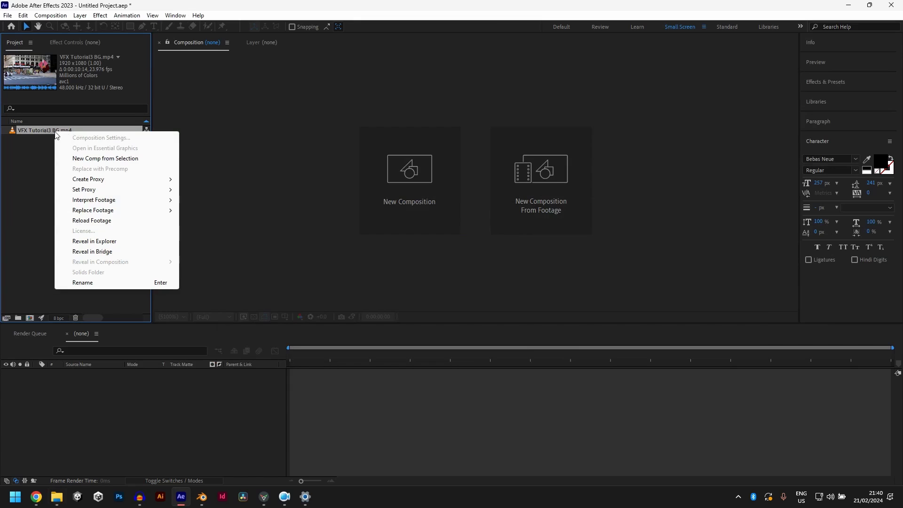
pyautogui.click(85, 158)
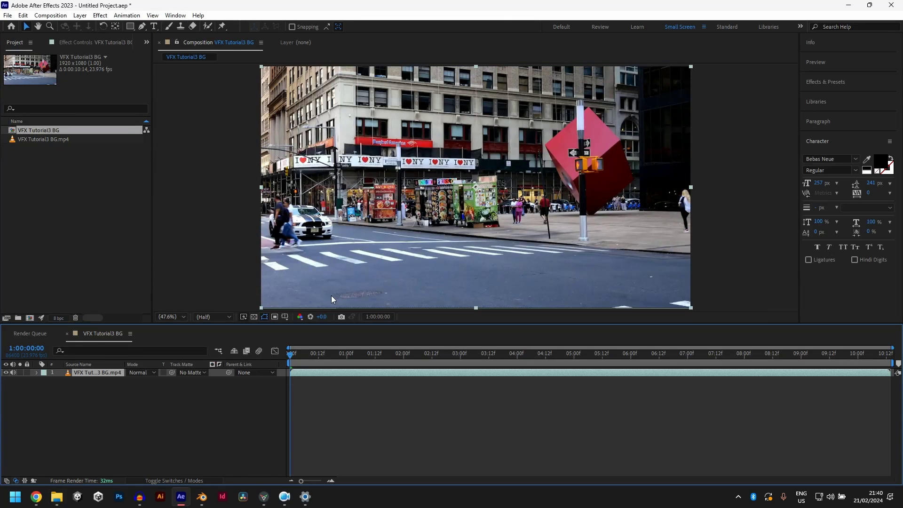
pyautogui.moveTo(307, 354); pyautogui.dragTo(410, 356)
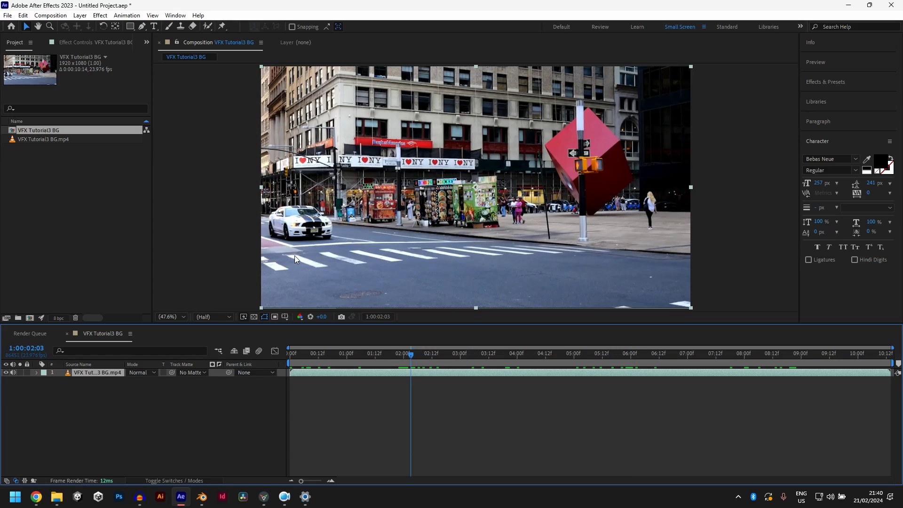
pyautogui.click(127, 206)
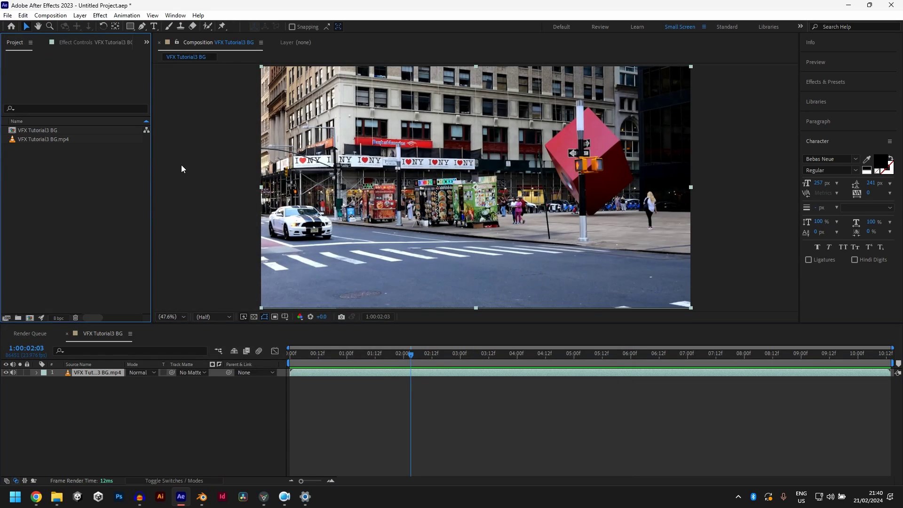
# Step: Import tutthree0001.png onward as a single PNG sequence
pyautogui.doubleClick(58, 195)
pyautogui.scroll(-1, 545, 228)
pyautogui.scroll(5, 545, 227)
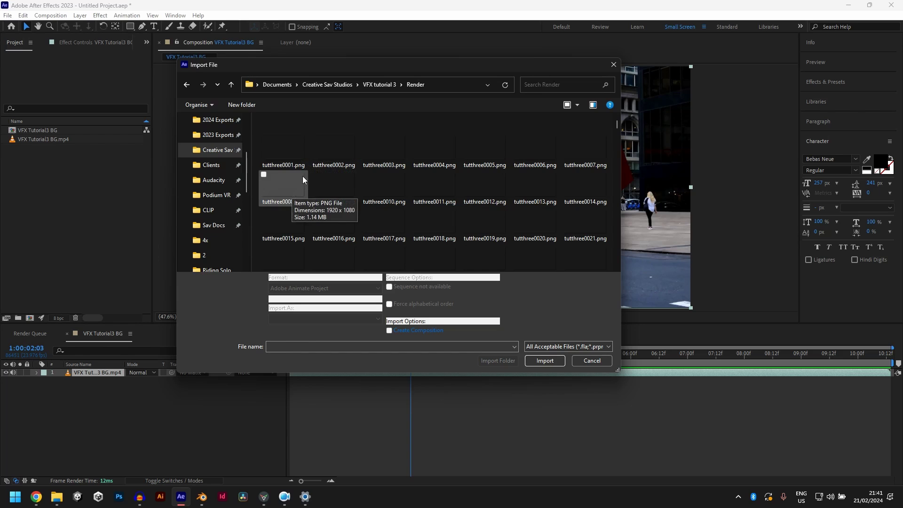
pyautogui.click(295, 158)
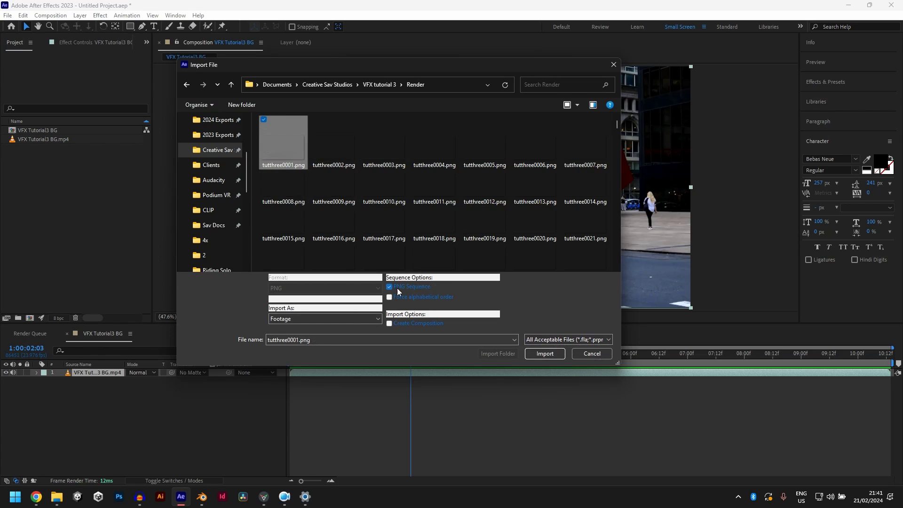
pyautogui.click(544, 354)
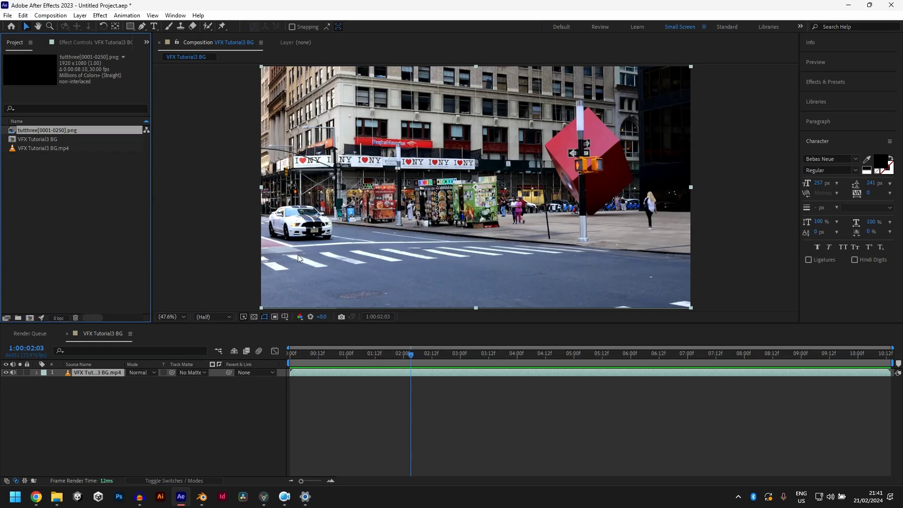
# Step: Open Interpret Footage for the sequence and check Blender's 24 fps output frame rate
pyautogui.rightClick(72, 131)
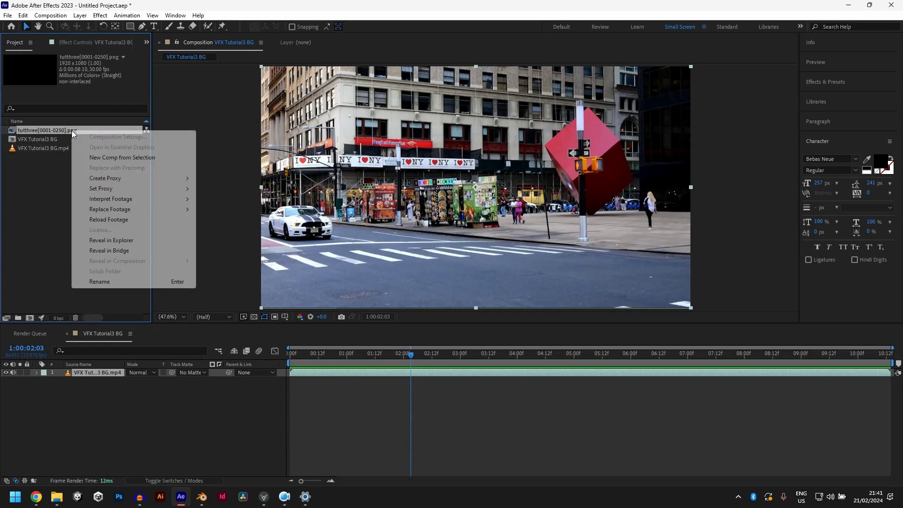
pyautogui.moveTo(137, 202)
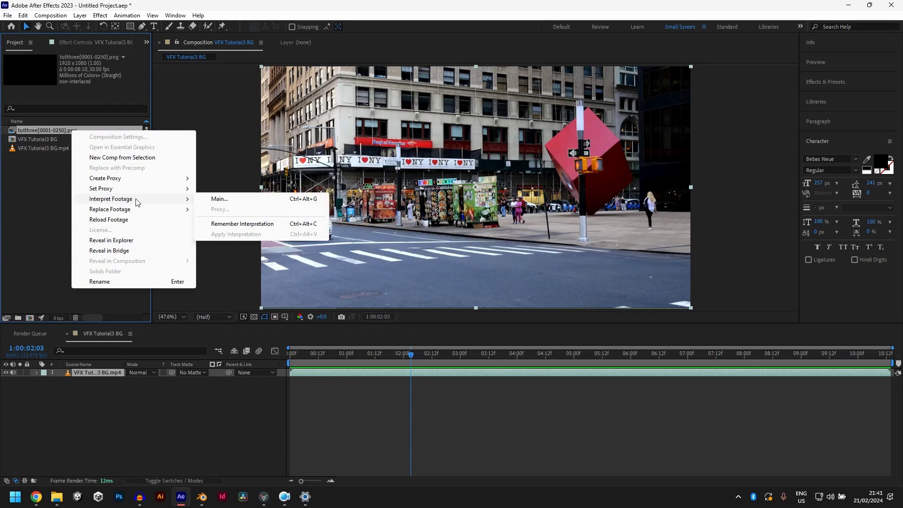
pyautogui.click(242, 200)
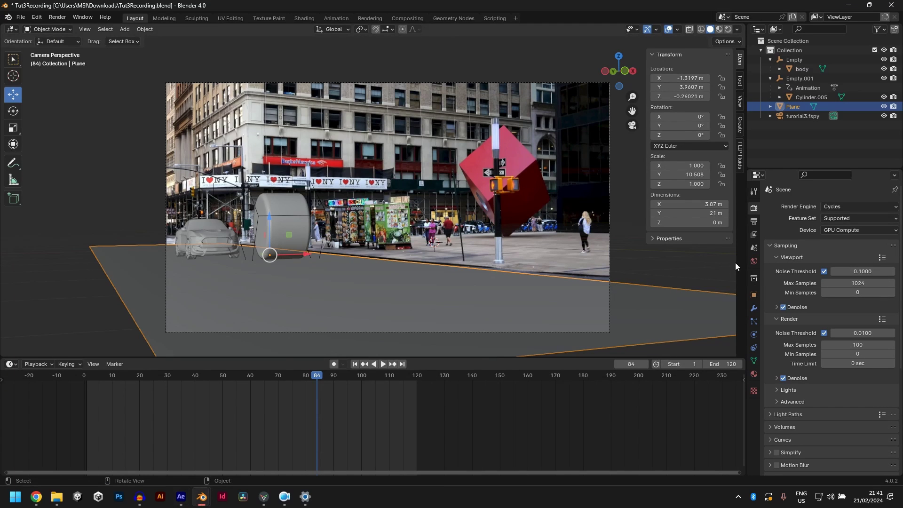
pyautogui.click(753, 221)
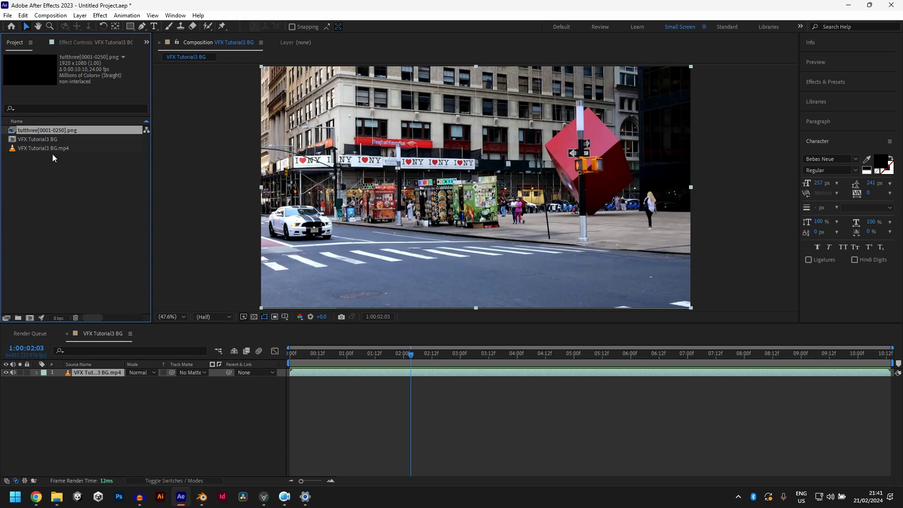
# Step: Place the PNG sequence above the street layer, nudge it left, and preview between 08:06 and 09:01
pyautogui.moveTo(53, 129); pyautogui.dragTo(99, 390)
pyautogui.moveTo(411, 353); pyautogui.dragTo(791, 365)
pyautogui.moveTo(794, 361); pyautogui.dragTo(772, 359)
pyautogui.press('space')
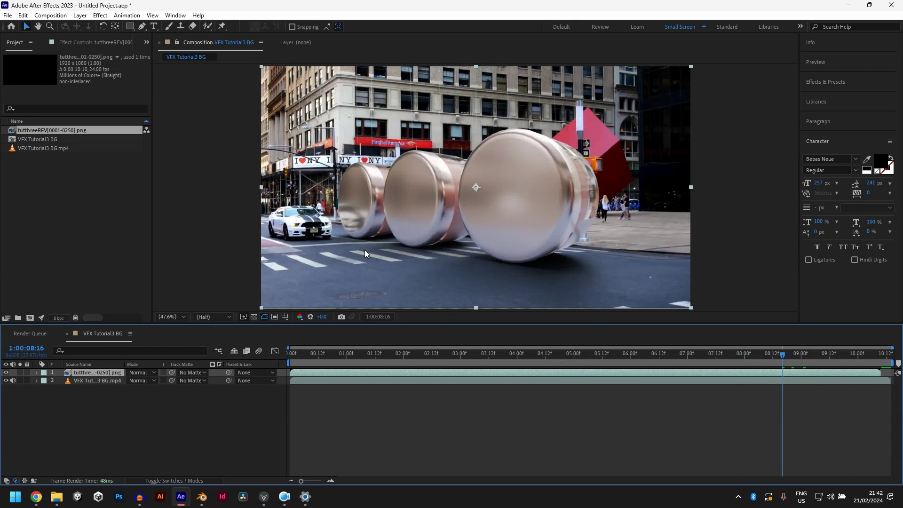
pyautogui.moveTo(370, 228); pyautogui.dragTo(368, 227)
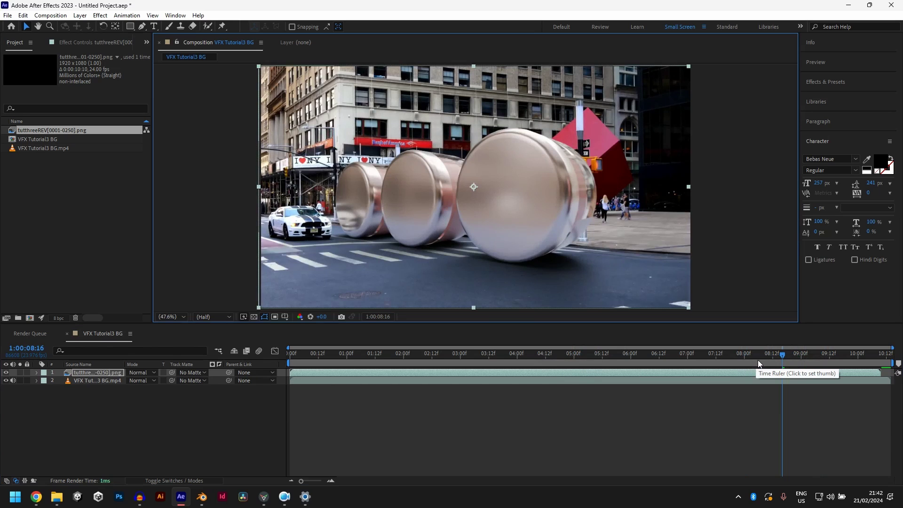
pyautogui.moveTo(769, 360); pyautogui.dragTo(759, 360)
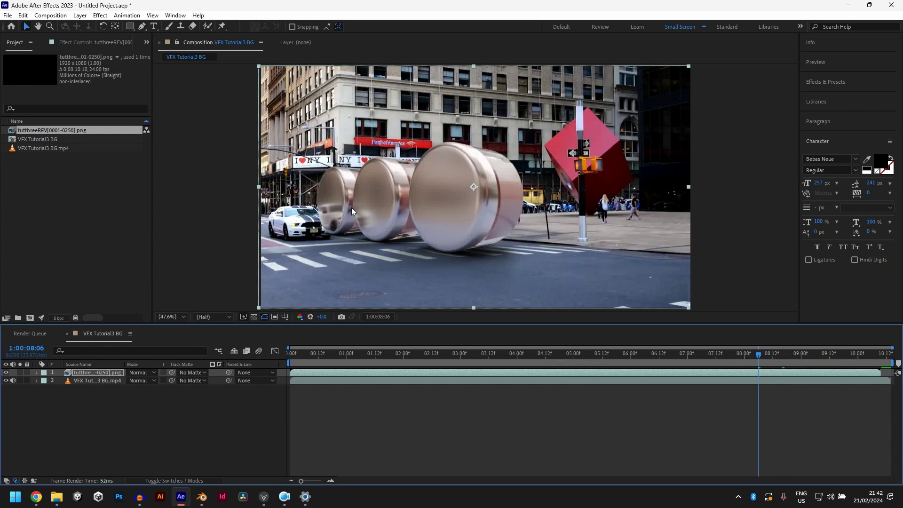
pyautogui.moveTo(758, 360); pyautogui.dragTo(803, 358)
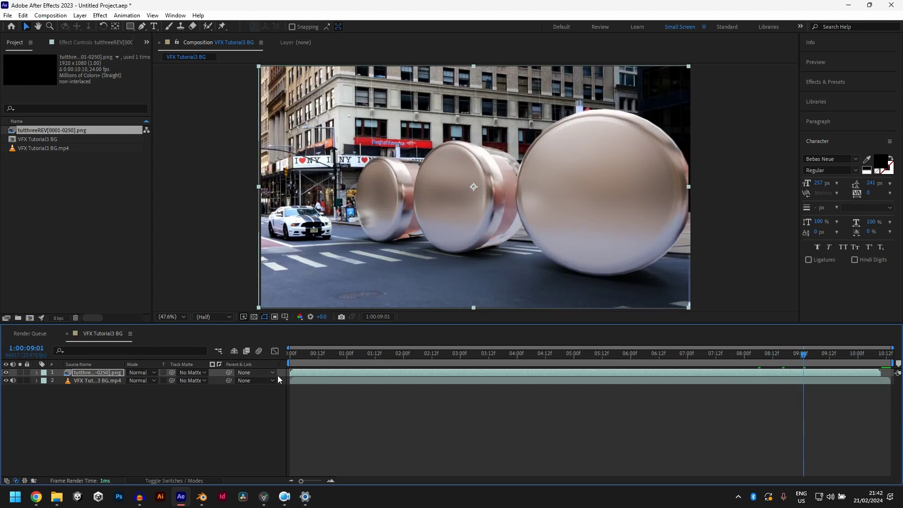
# Step: Nudge the street footage layer right, duplicate it, and move the copy above the cylinders
pyautogui.click(313, 380)
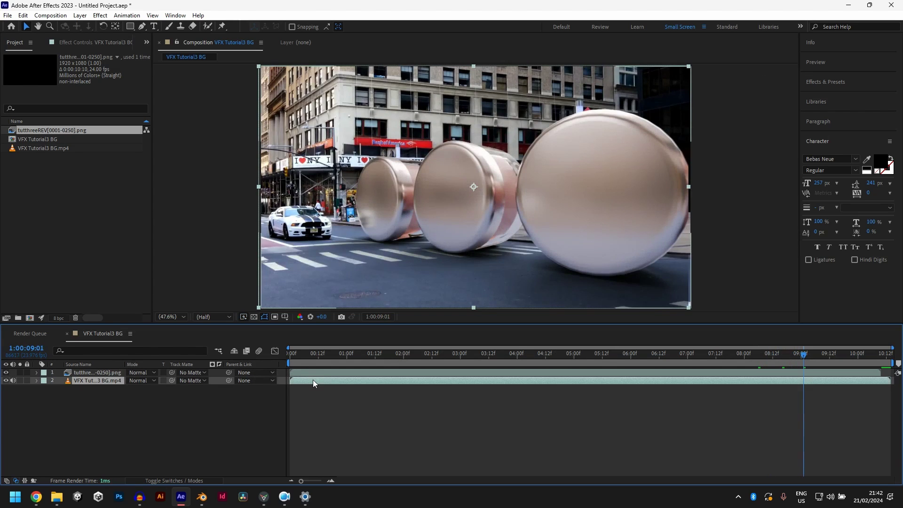
pyautogui.hotkey('shift', 'Right')
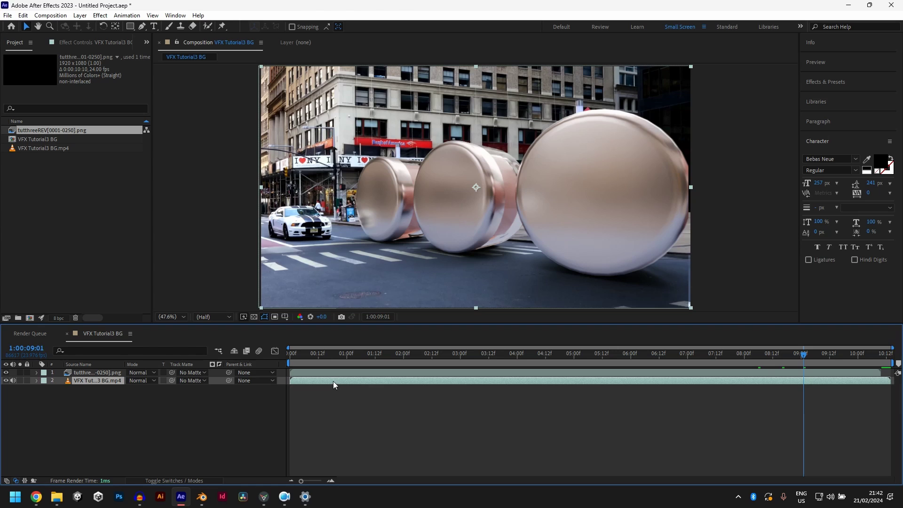
pyautogui.hotkey('ctrl', 'd')
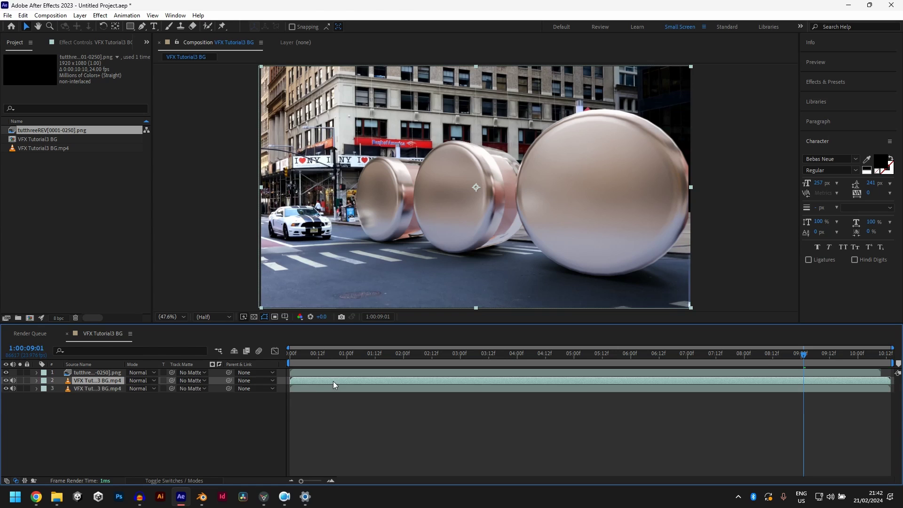
pyautogui.moveTo(80, 380); pyautogui.dragTo(83, 370)
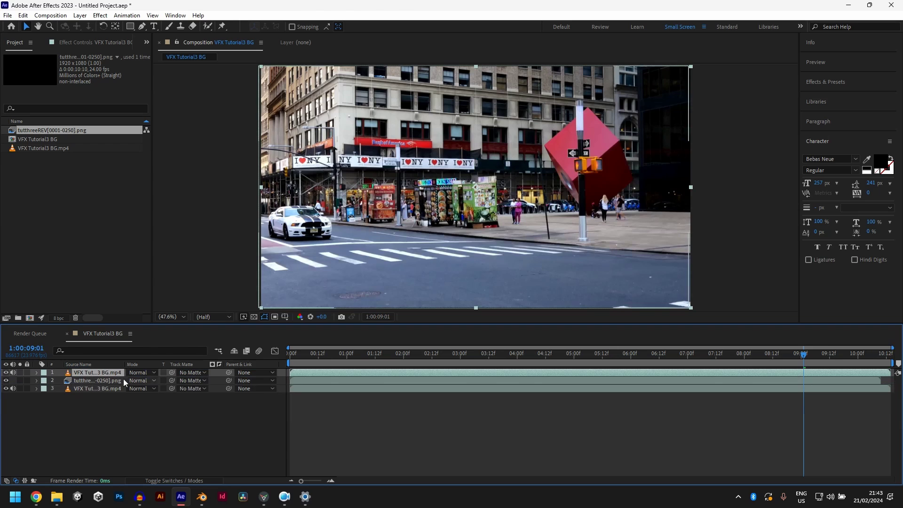
# Step: Select the top footage copy and zoom the viewer in on the car and street carts
pyautogui.click(94, 380)
pyautogui.click(95, 388)
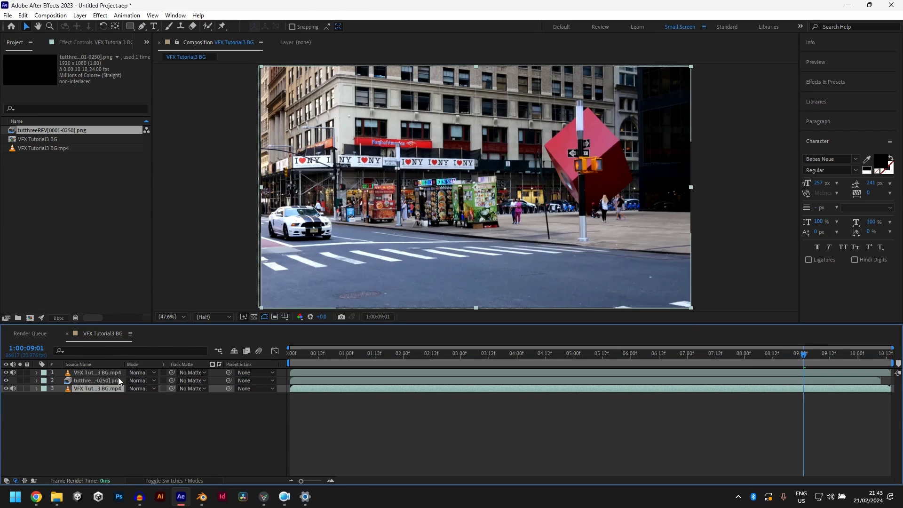
pyautogui.click(99, 373)
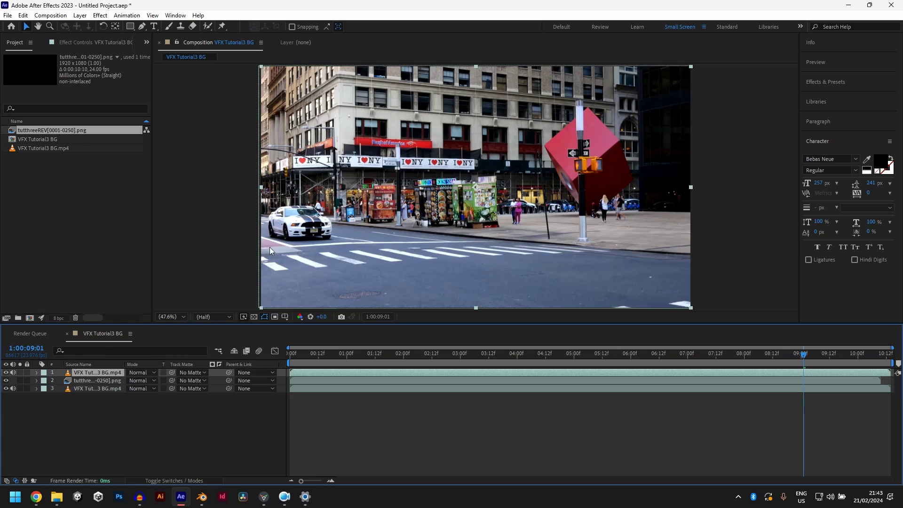
pyautogui.scroll(2, 226, 238)
pyautogui.moveTo(225, 236); pyautogui.dragTo(344, 221)
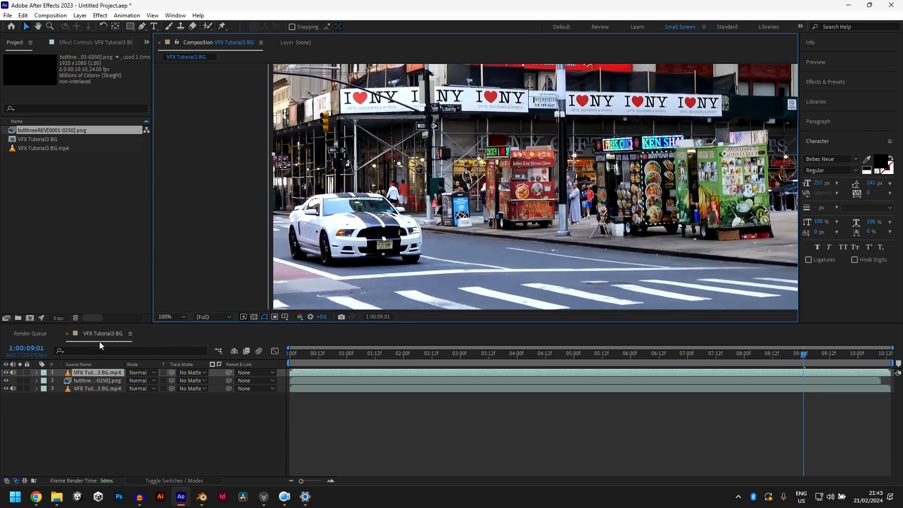
# Step: With the Pen tool on the top footage layer, start the mask along the car's roof and front edge
pyautogui.doubleClick(92, 372)
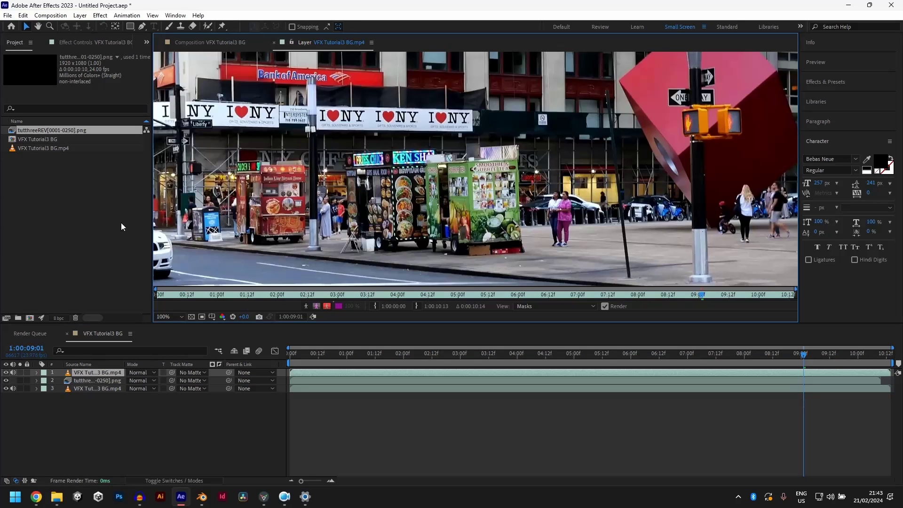
pyautogui.click(230, 41)
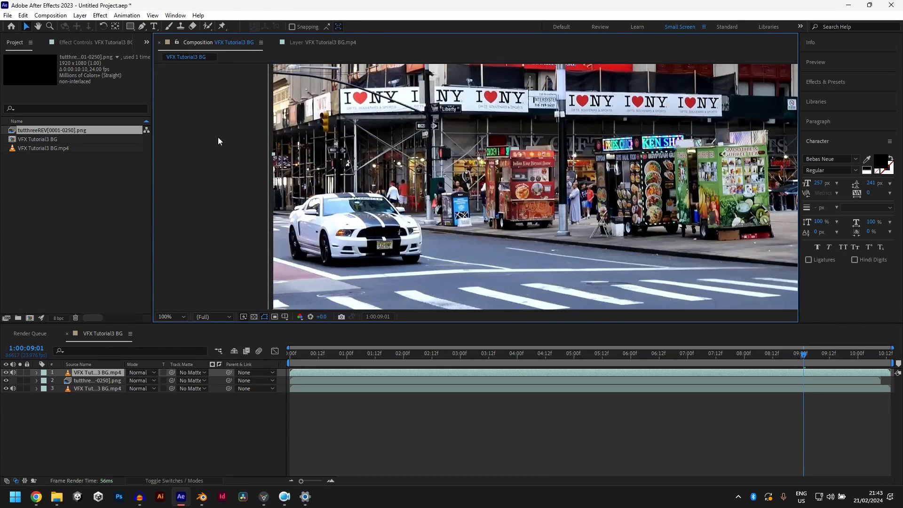
pyautogui.click(110, 374)
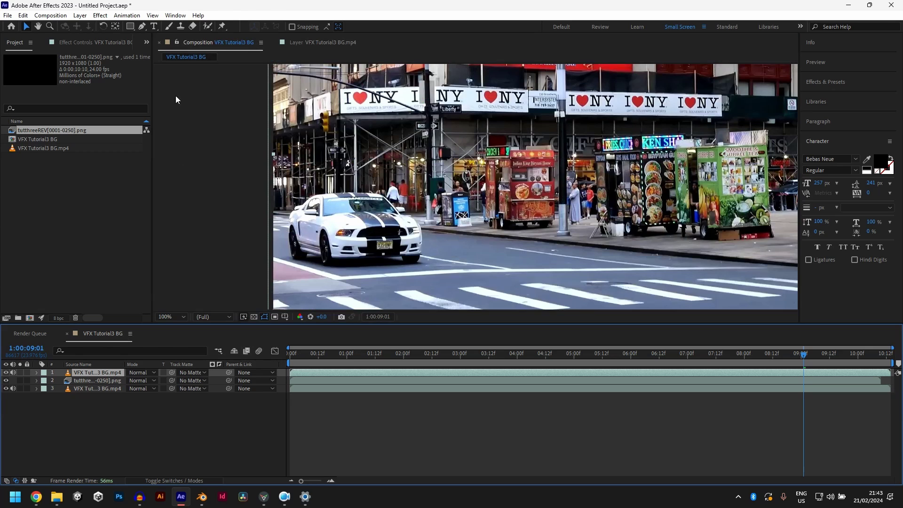
pyautogui.click(142, 27)
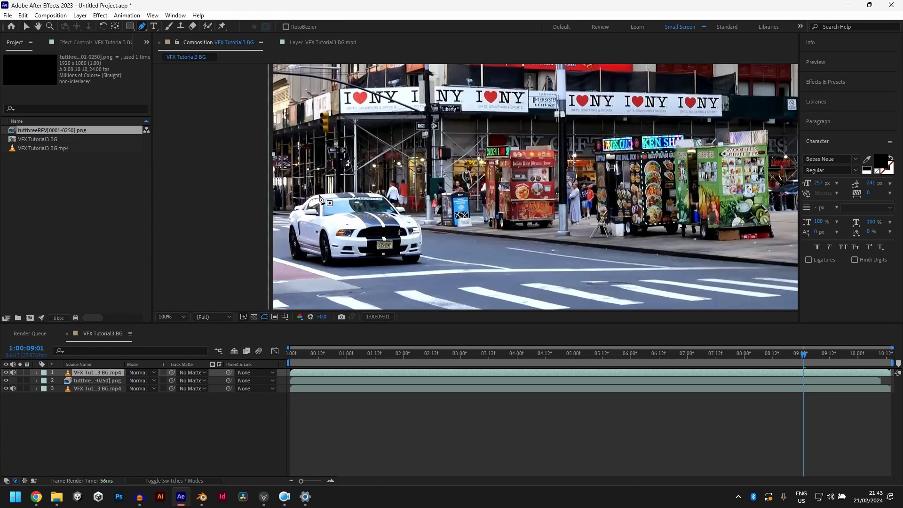
pyautogui.scroll(3, 318, 200)
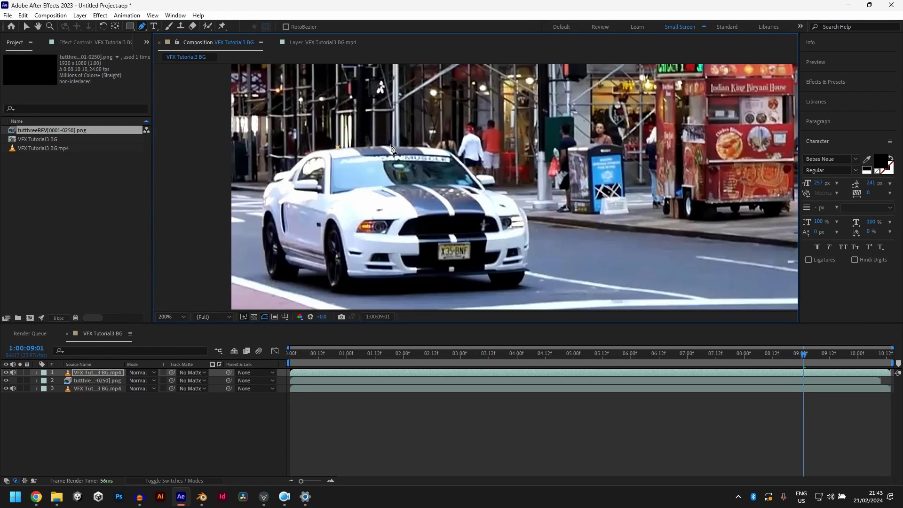
pyautogui.click(391, 145)
pyautogui.click(443, 150)
pyautogui.click(527, 220)
pyautogui.click(530, 238)
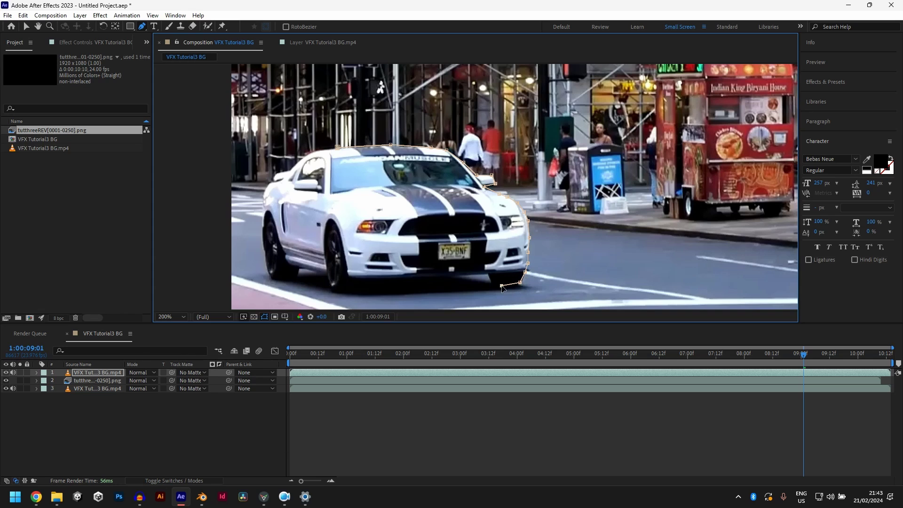
# Step: Trace the mask along the car's lower front and left side, closing it at the first point
pyautogui.click(431, 276)
pyautogui.click(380, 275)
pyautogui.click(368, 278)
pyautogui.click(355, 293)
pyautogui.click(331, 289)
pyautogui.click(298, 269)
pyautogui.click(293, 277)
pyautogui.click(272, 278)
pyautogui.click(266, 257)
pyautogui.click(263, 235)
pyautogui.click(264, 197)
pyautogui.click(269, 182)
pyautogui.click(278, 172)
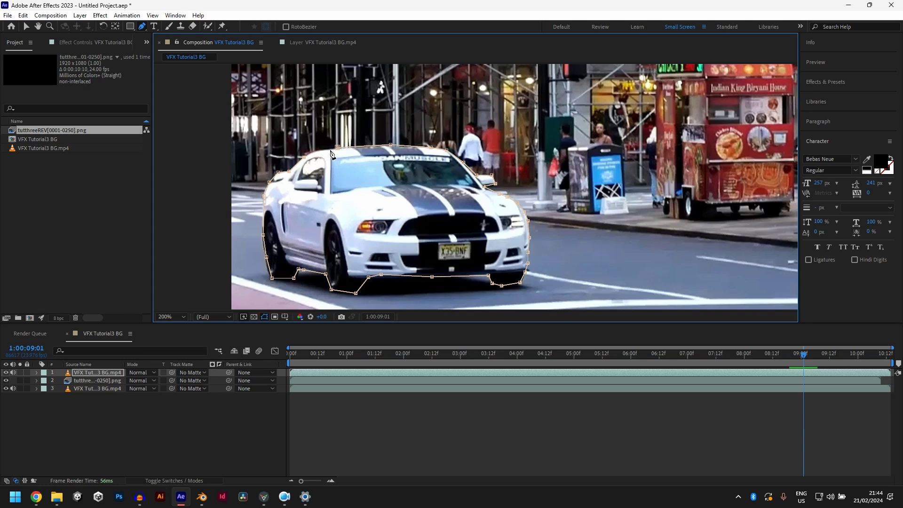
pyautogui.click(431, 147)
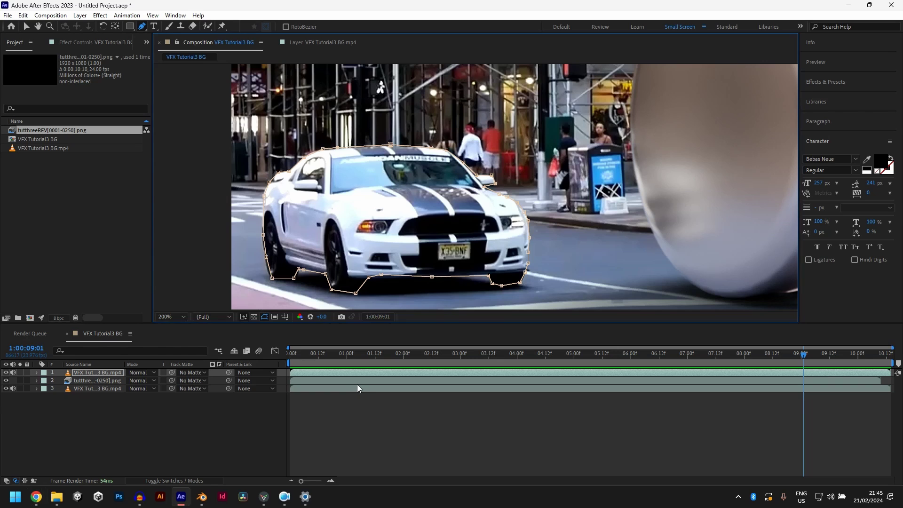
pyautogui.click(364, 404)
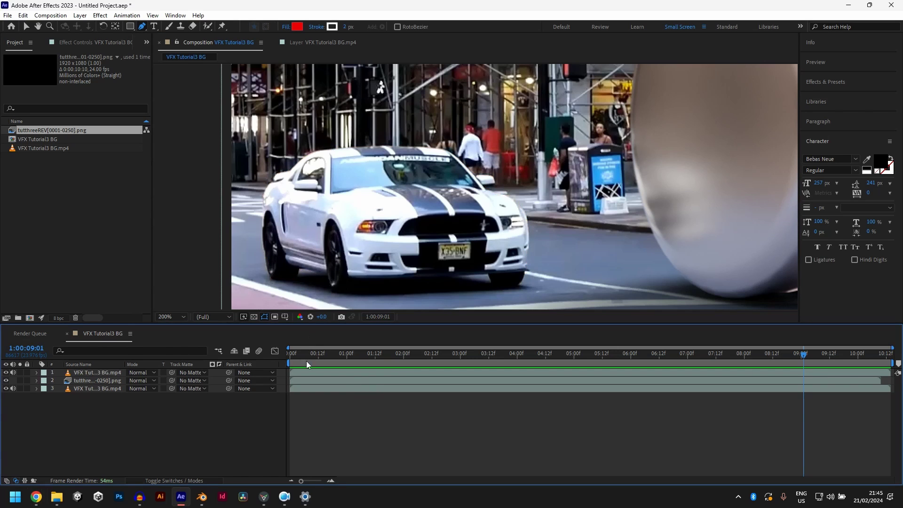
# Step: Fit the whole composition in the viewer and check the footage, cylinder and masked car layers
pyautogui.click(105, 389)
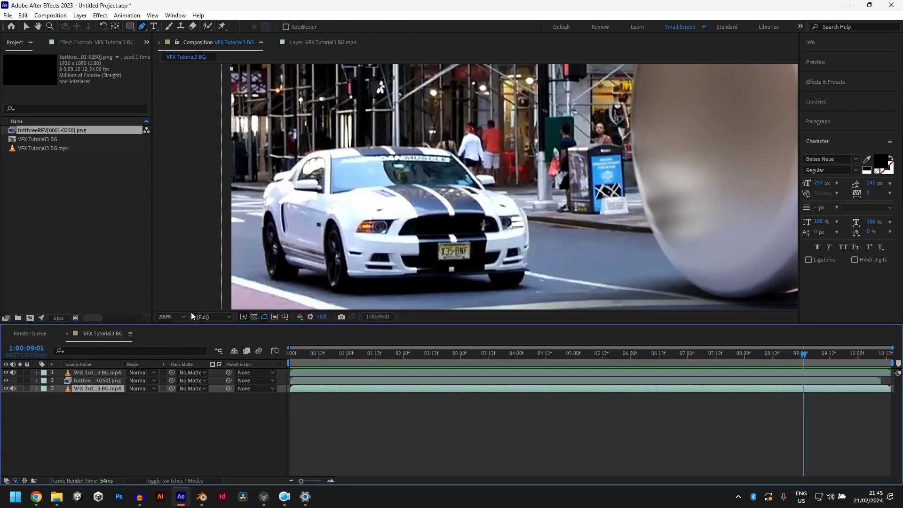
pyautogui.click(179, 315)
pyautogui.click(176, 159)
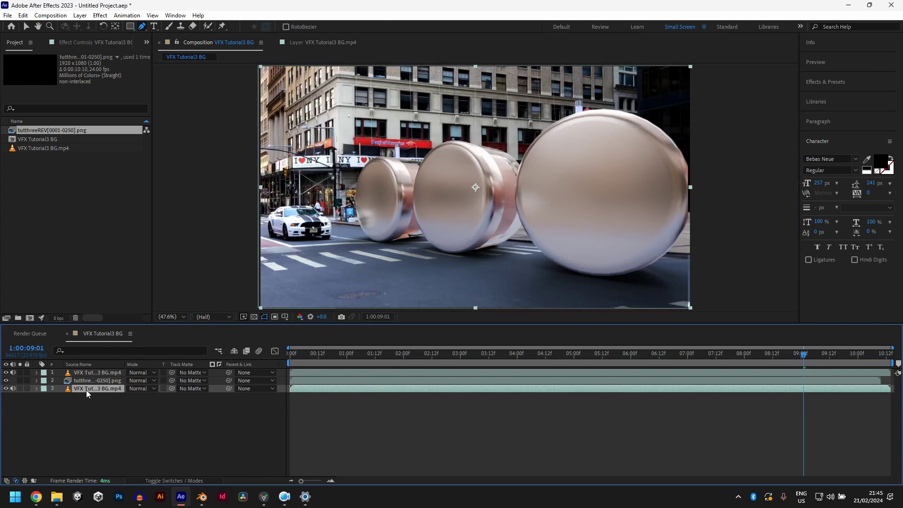
pyautogui.click(92, 379)
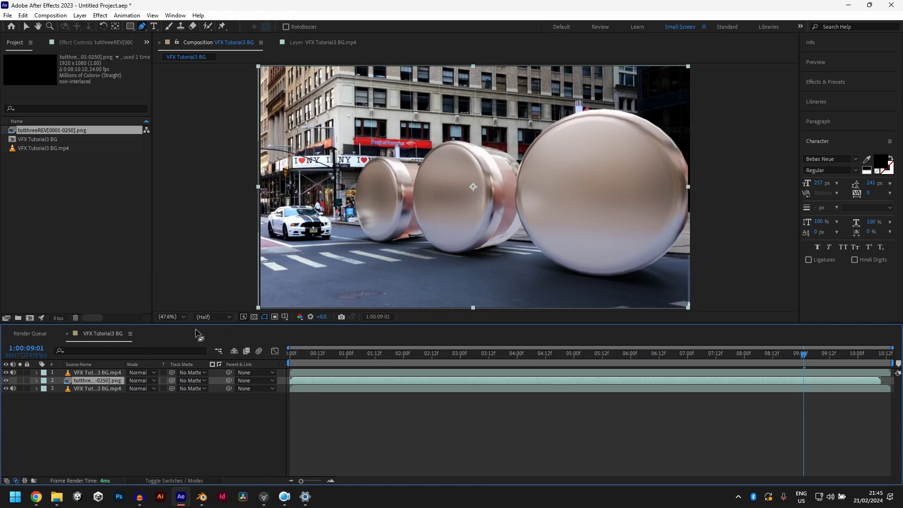
pyautogui.click(118, 372)
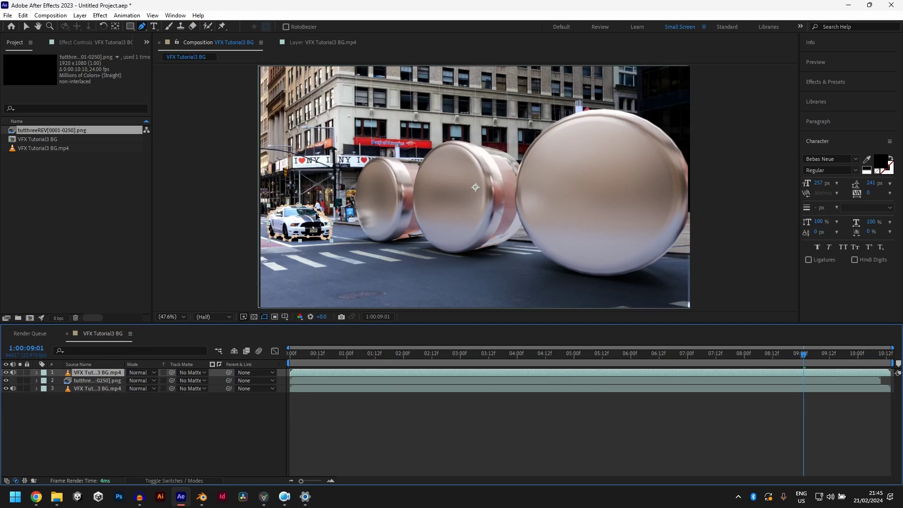
pyautogui.click(396, 418)
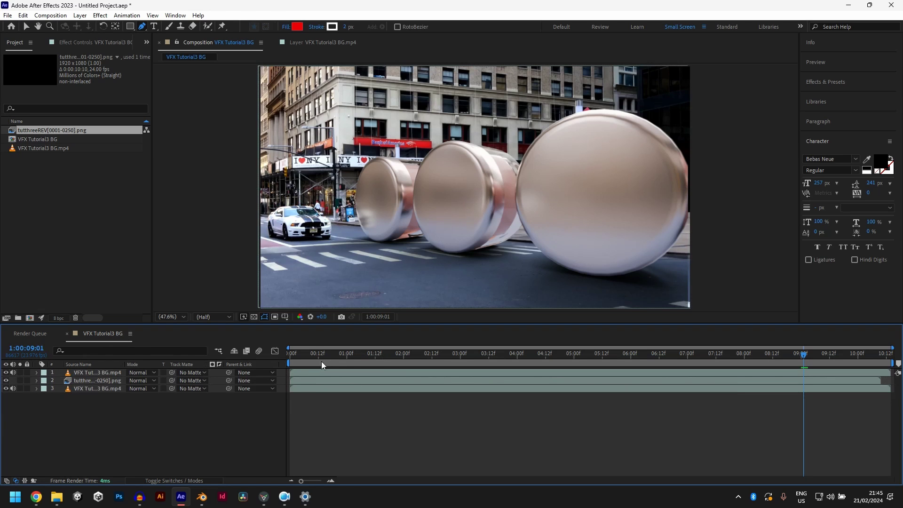
# Step: Scrub the timeline from 07:03 back to the start to preview the composite
pyautogui.click(694, 359)
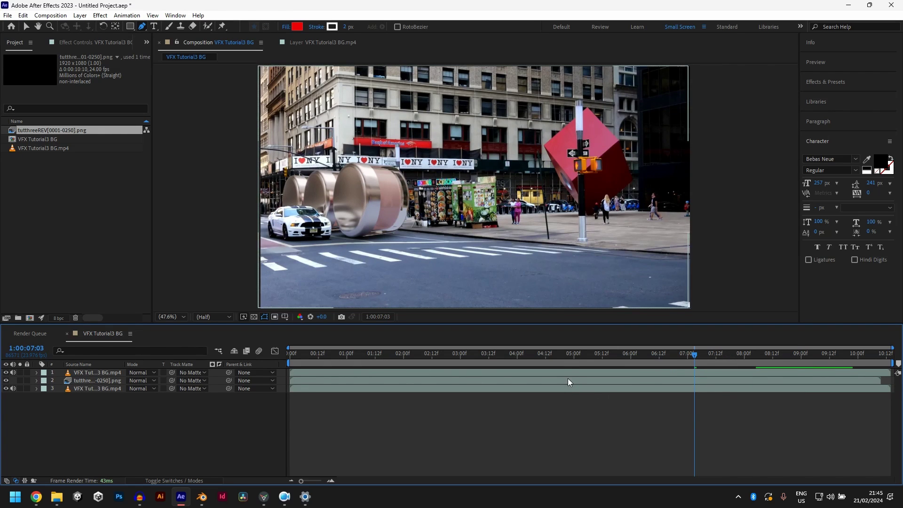
pyautogui.click(516, 356)
pyautogui.moveTo(523, 356); pyautogui.dragTo(602, 369)
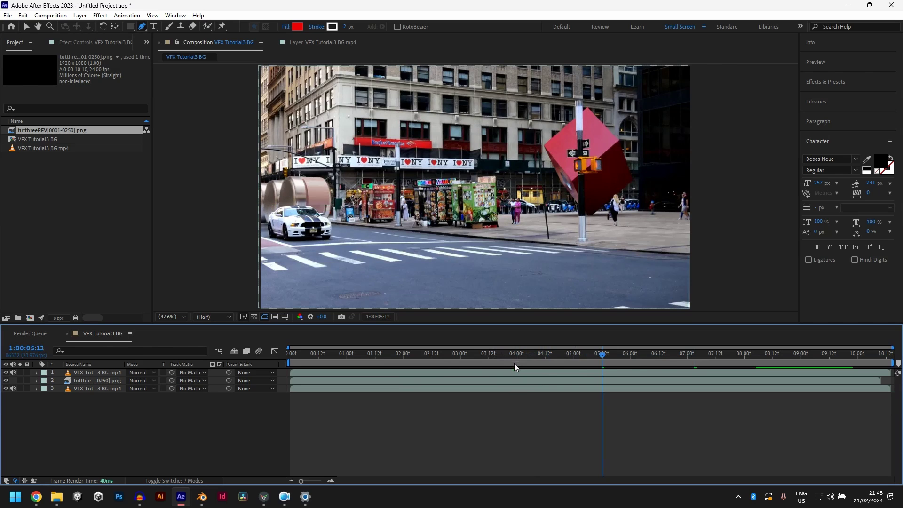
pyautogui.moveTo(514, 363); pyautogui.dragTo(692, 358)
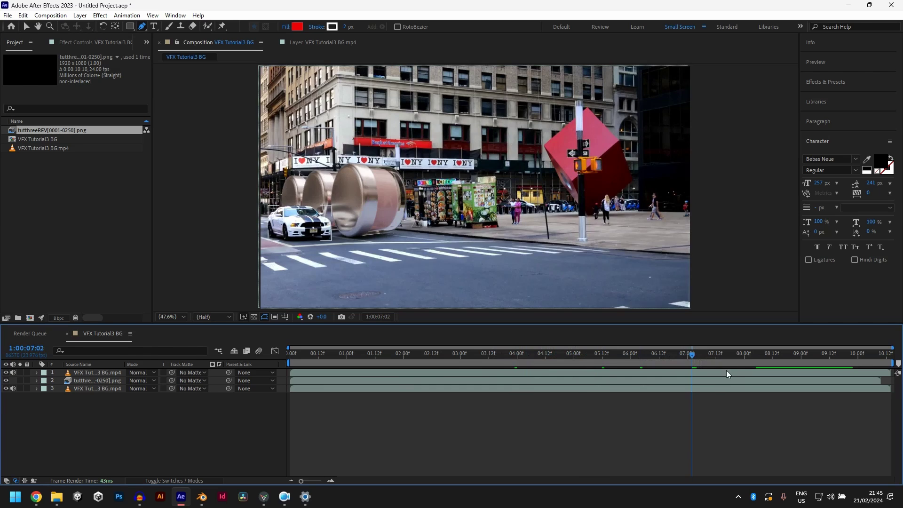
pyautogui.moveTo(728, 357); pyautogui.dragTo(793, 355)
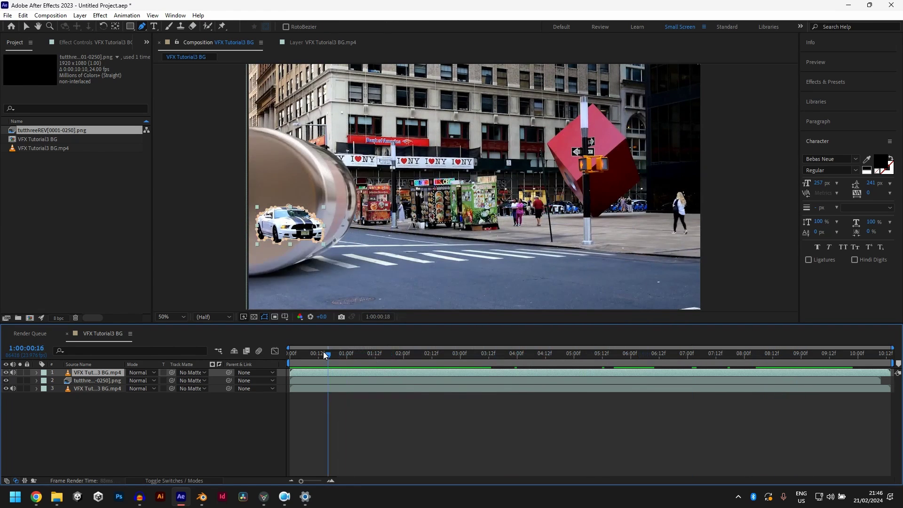
pyautogui.moveTo(324, 354); pyautogui.dragTo(483, 395)
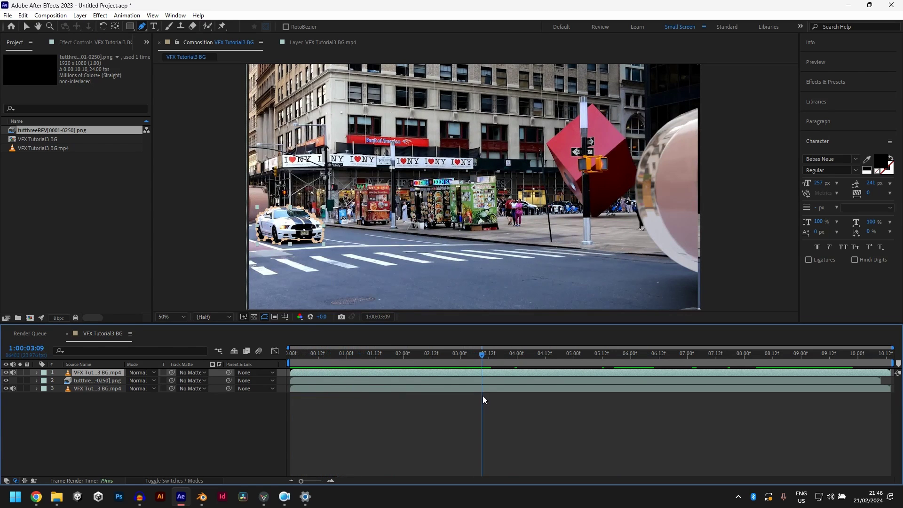
# Step: Split the masked car footage layer at 02:08 and delete its earlier piece
pyautogui.moveTo(476, 357); pyautogui.dragTo(574, 379)
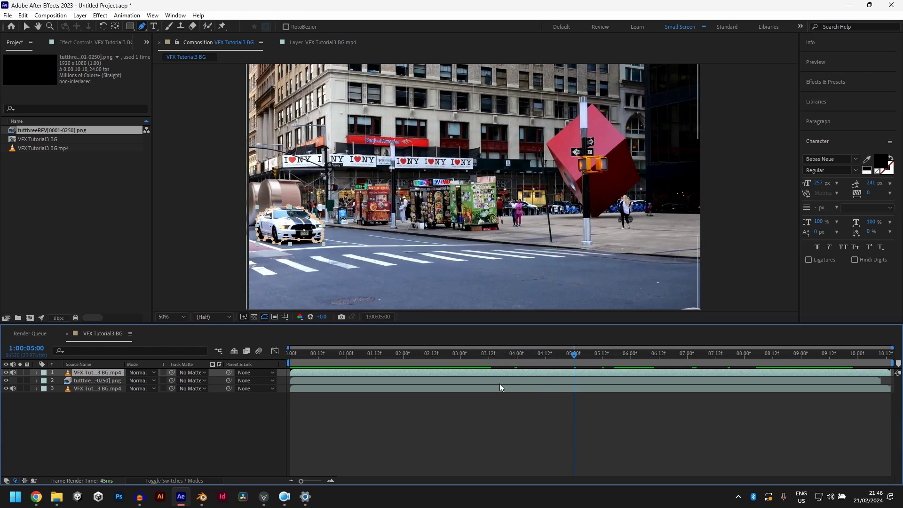
pyautogui.moveTo(313, 356); pyautogui.dragTo(424, 376)
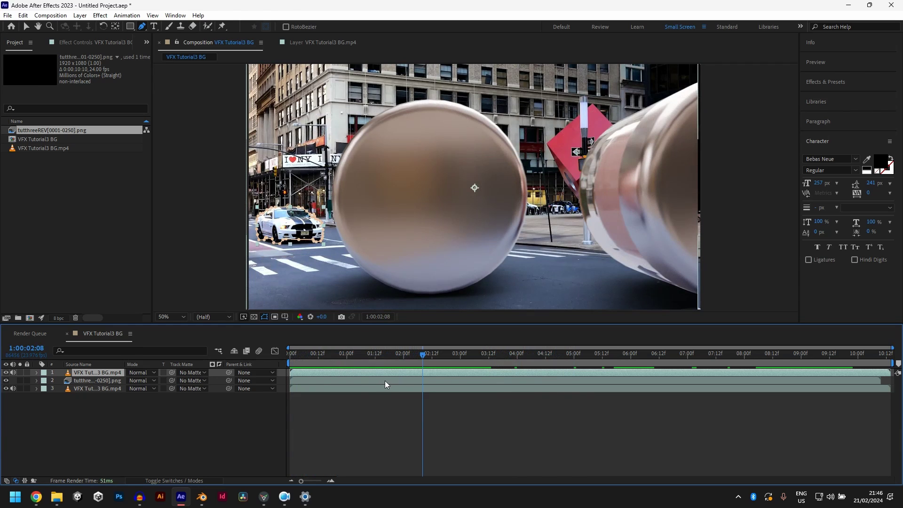
pyautogui.hotkey('ctrl', 'shift', 'd')
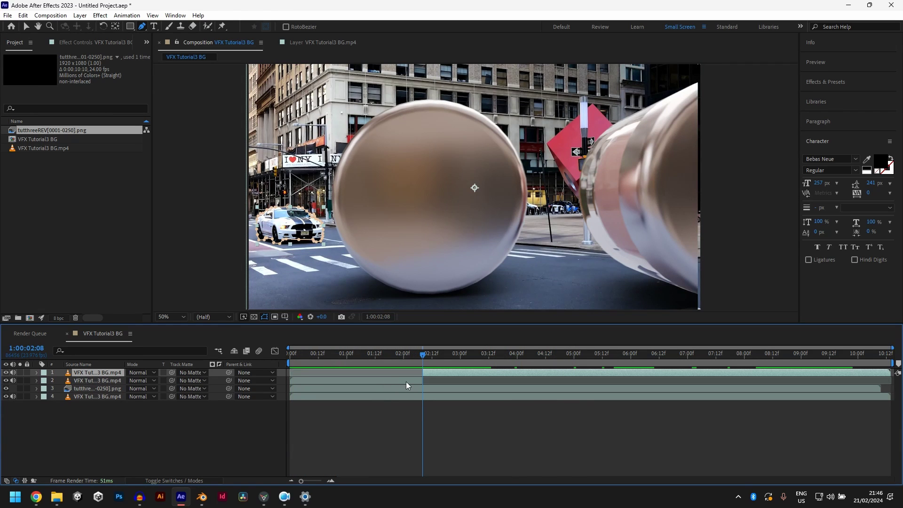
pyautogui.click(397, 381)
pyautogui.press('Delete')
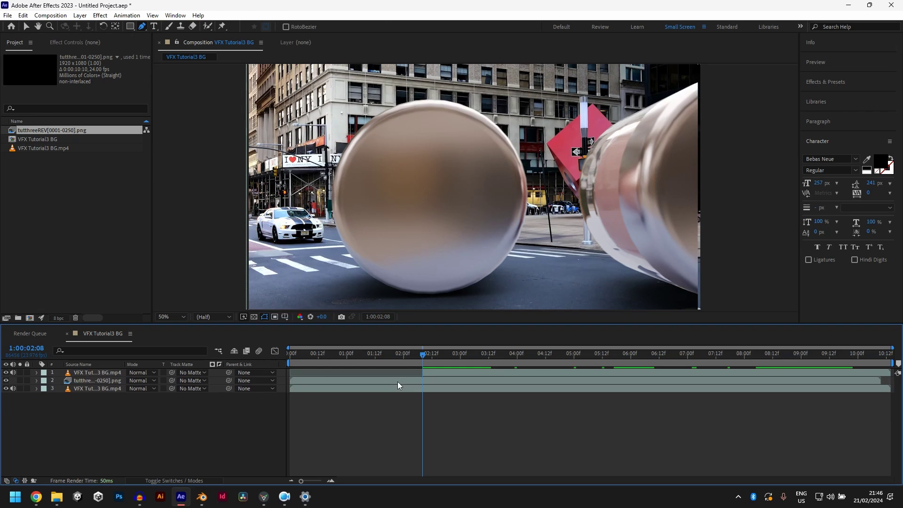
pyautogui.moveTo(288, 354)
pyautogui.mouseDown()
pyautogui.moveTo(407, 376)
pyautogui.moveTo(425, 374)
pyautogui.moveTo(429, 361)
pyautogui.moveTo(652, 380)
pyautogui.moveTo(692, 379)
pyautogui.moveTo(770, 347)
pyautogui.moveTo(290, 371)
pyautogui.moveTo(368, 389)
pyautogui.moveTo(510, 394)
pyautogui.mouseUp()
pyautogui.click(438, 371)
pyautogui.rightClick(510, 394)
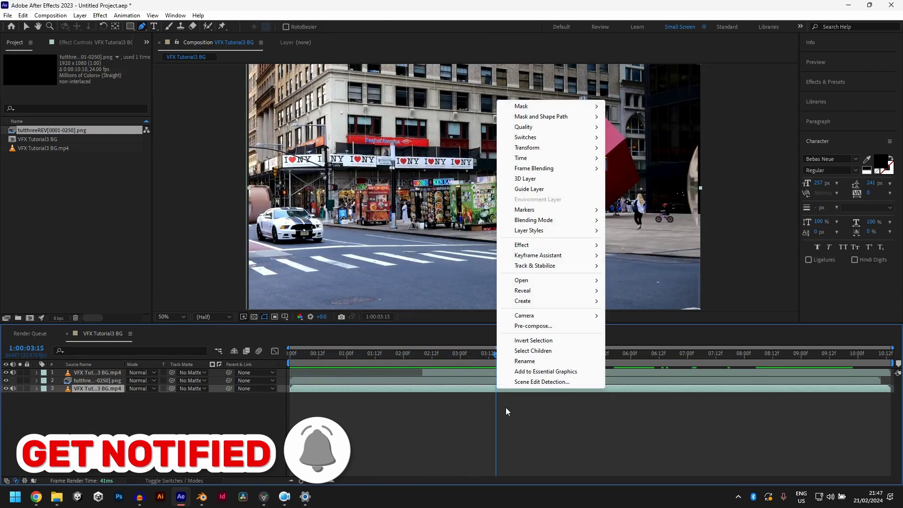
pyautogui.moveTo(497, 356); pyautogui.dragTo(729, 369)
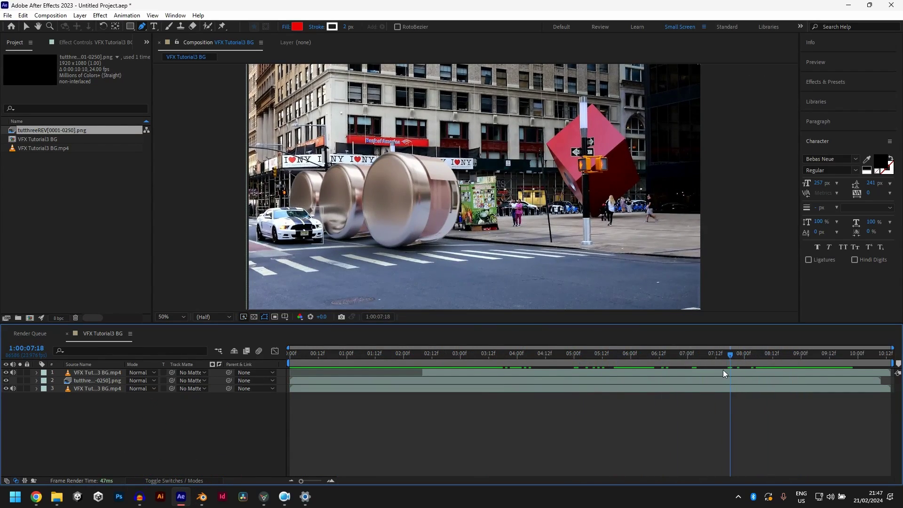